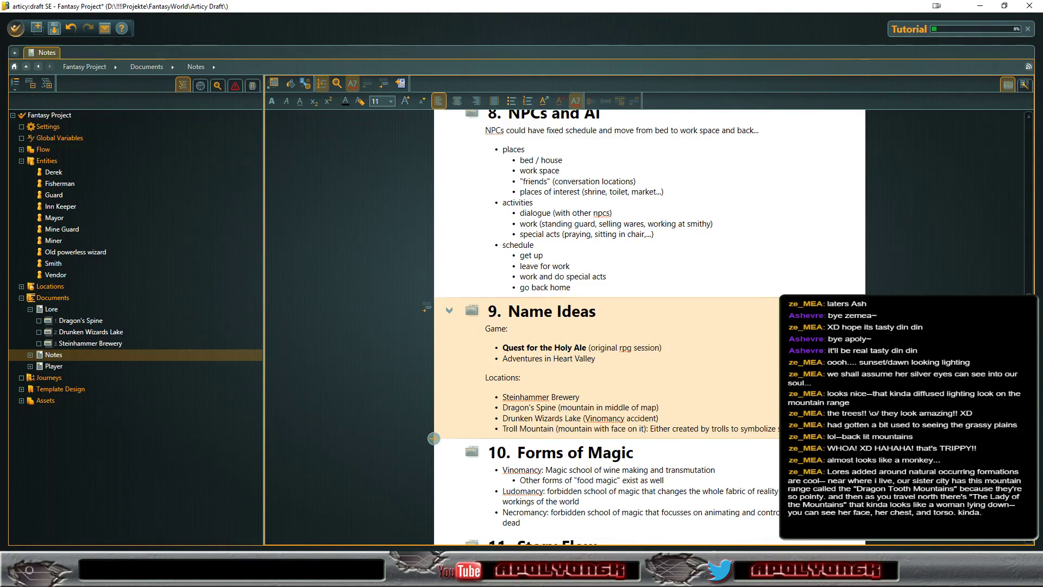
# Step: Add 'or just some important troll' and 'or it could be one of really old trolls turned to stone' to the Troll Mountain note
pyautogui.write('or')
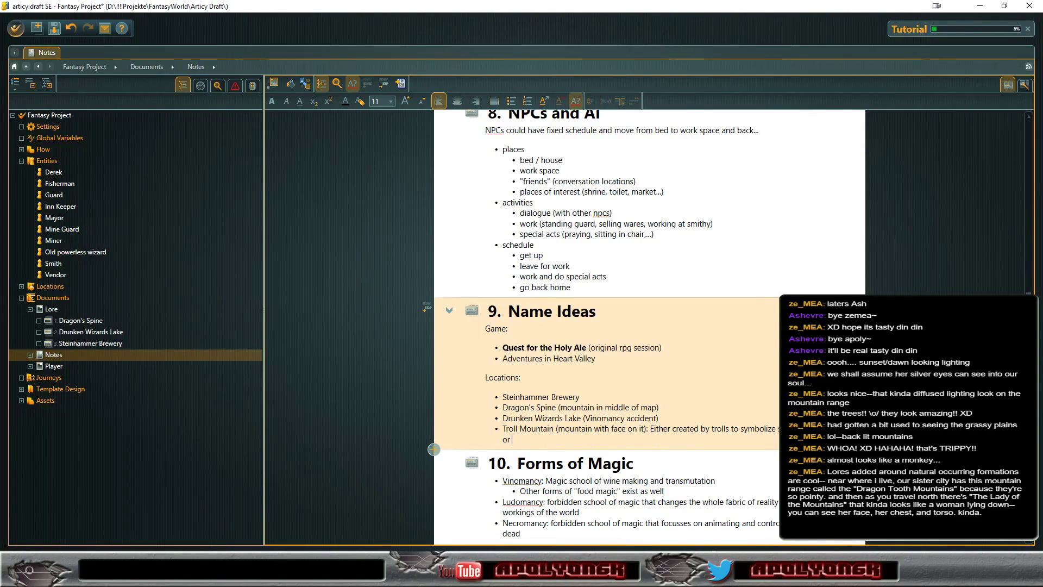
pyautogui.write(' just so')
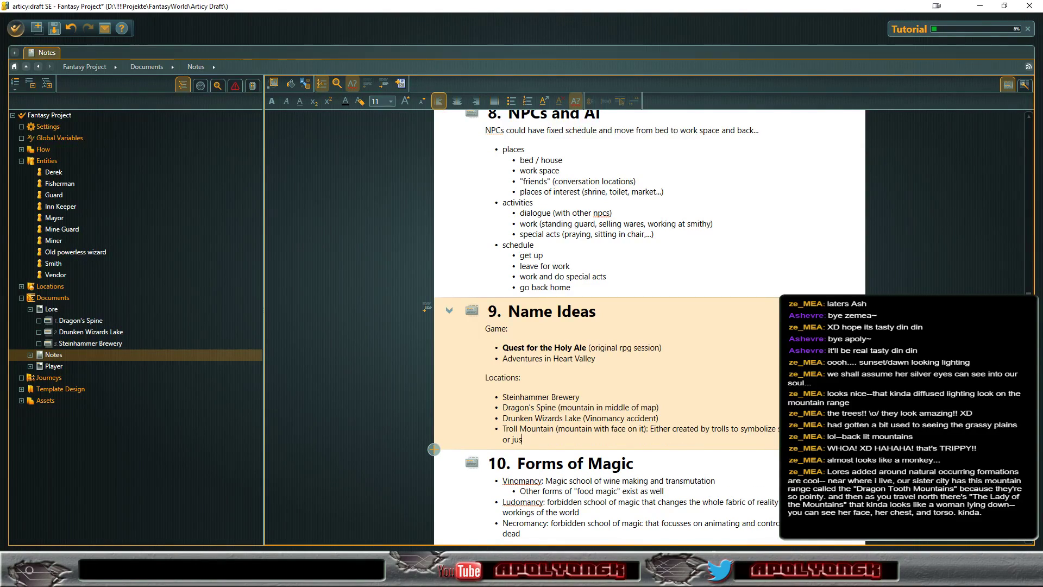
pyautogui.write('me ')
pyautogui.write('imp')
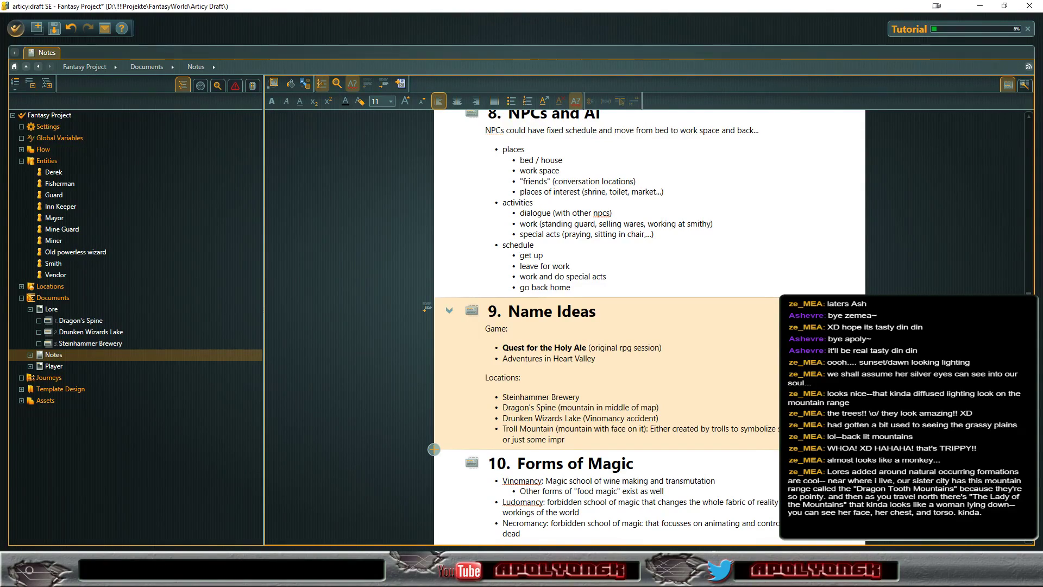
pyautogui.write('o')
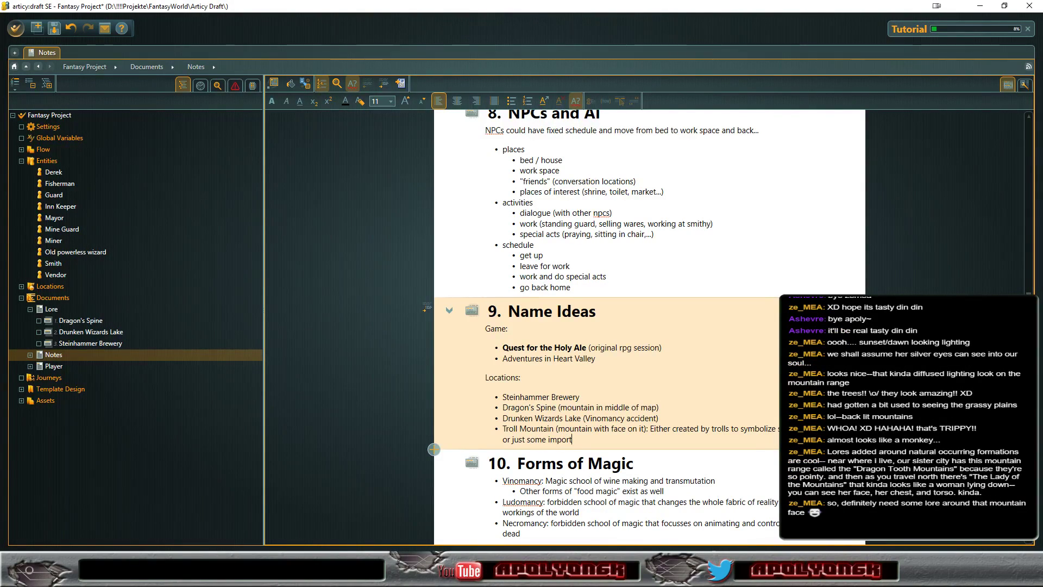
pyautogui.write('rtant tr')
pyautogui.write('oll')
pyautogui.write('or it')
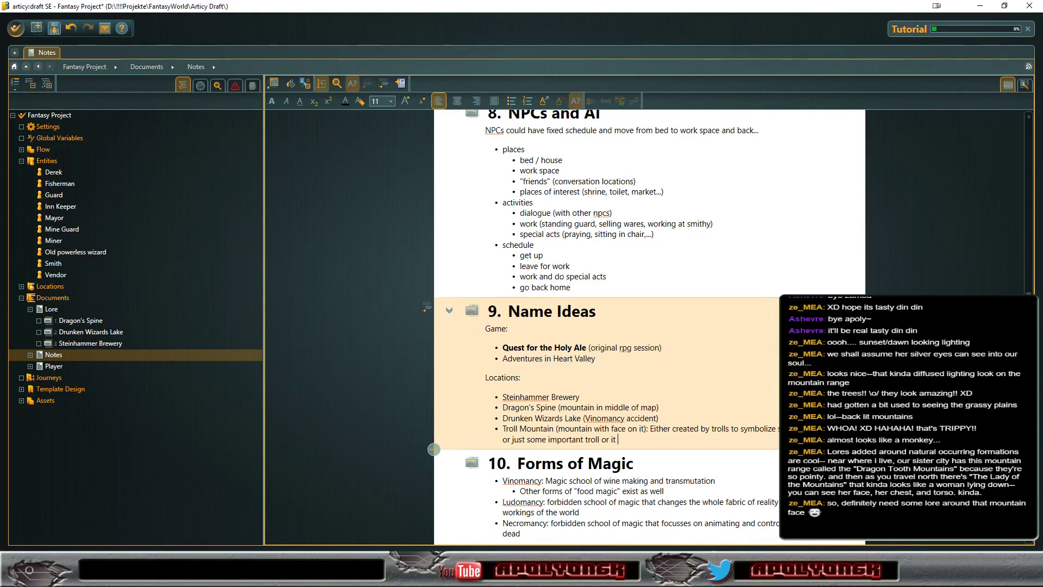
pyautogui.write(' could')
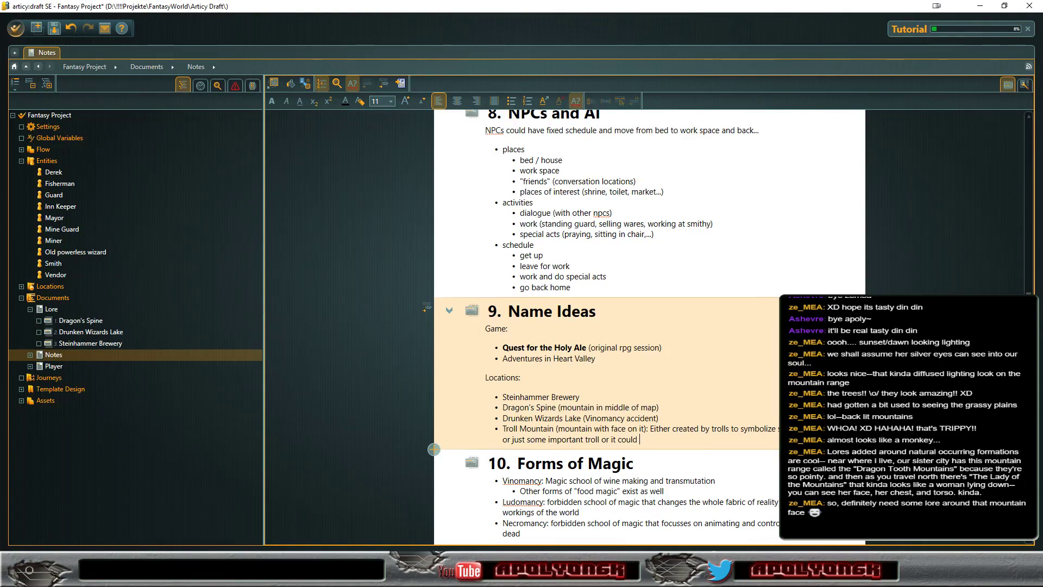
pyautogui.write(' be on')
pyautogui.write('e of ')
pyautogui.write('really')
pyautogui.write(' old tro')
pyautogui.write('lls')
pyautogui.write(' turn')
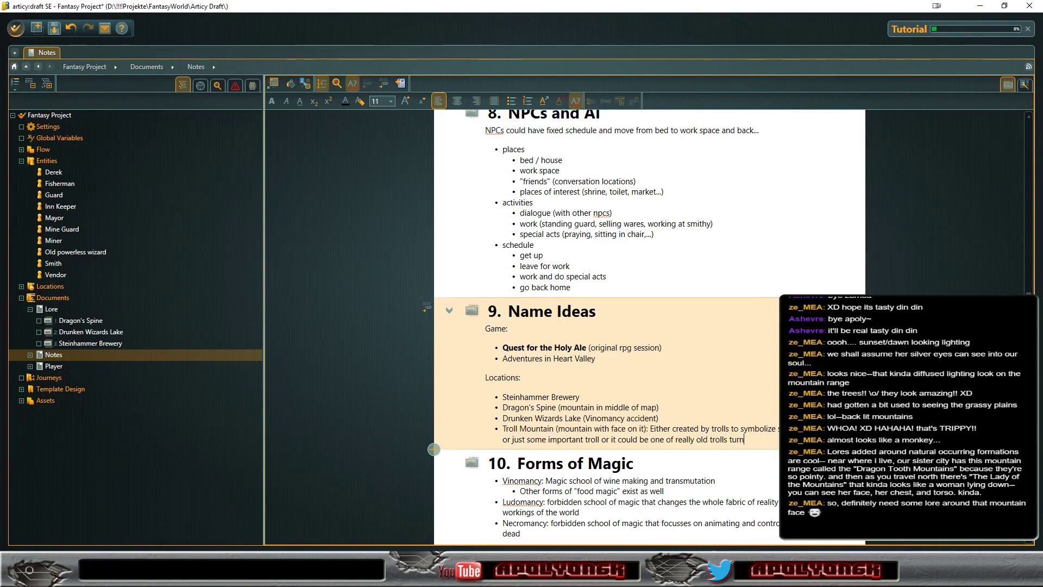
pyautogui.write('ed to s')
pyautogui.write('ton')
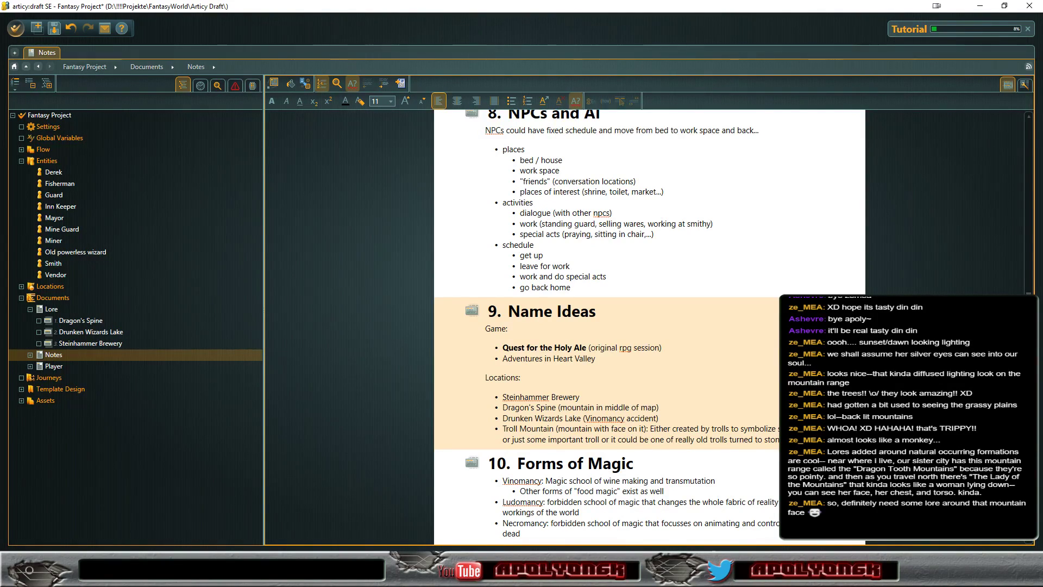
pyautogui.moveTo(131, 577)
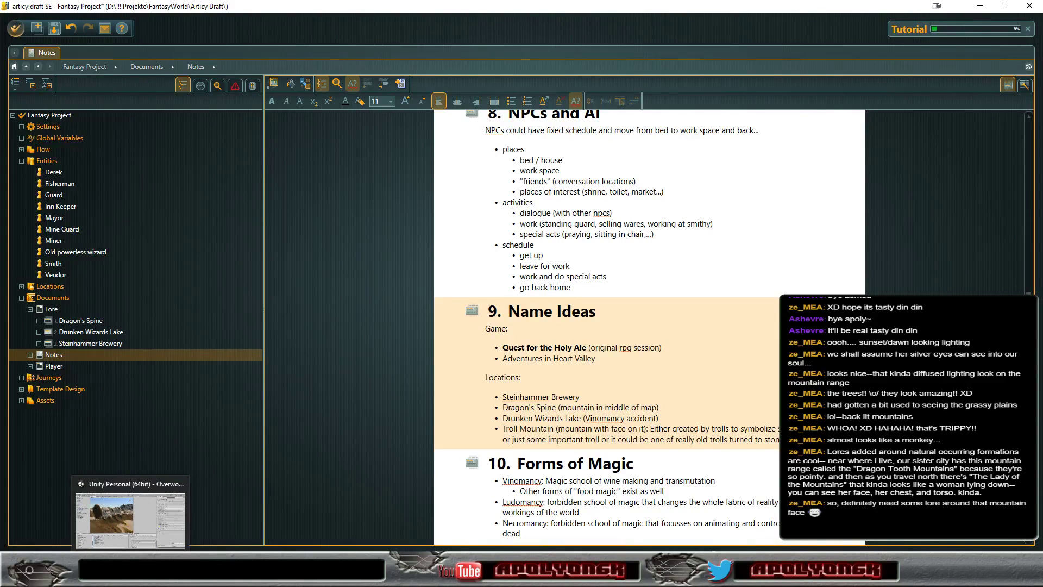
pyautogui.click(130, 519)
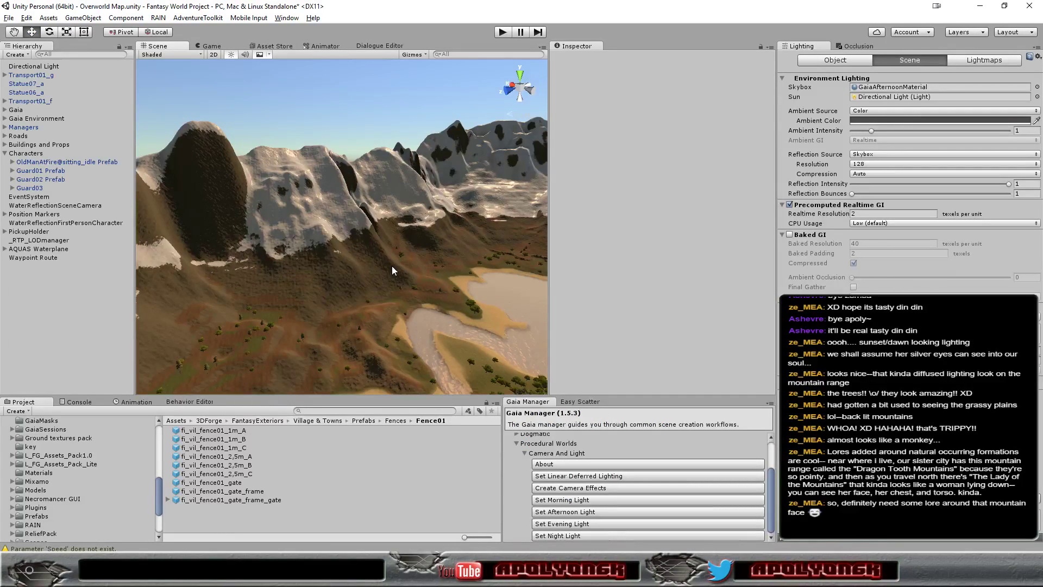
pyautogui.moveTo(393, 269)
pyautogui.keyDown('alt'); pyautogui.mouseDown()
pyautogui.moveTo(259, 293)
pyautogui.moveTo(393, 334)
pyautogui.moveTo(230, 345)
pyautogui.moveTo(278, 193)
pyautogui.mouseUp(); pyautogui.keyUp('alt')
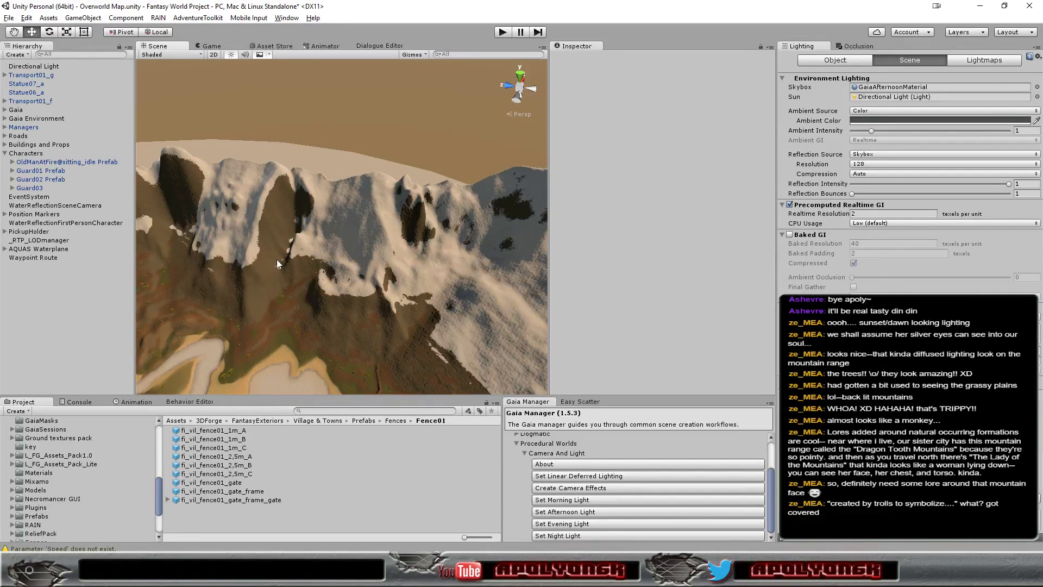
pyautogui.scroll(1, 297, 252)
pyautogui.scroll(1, 297, 252)
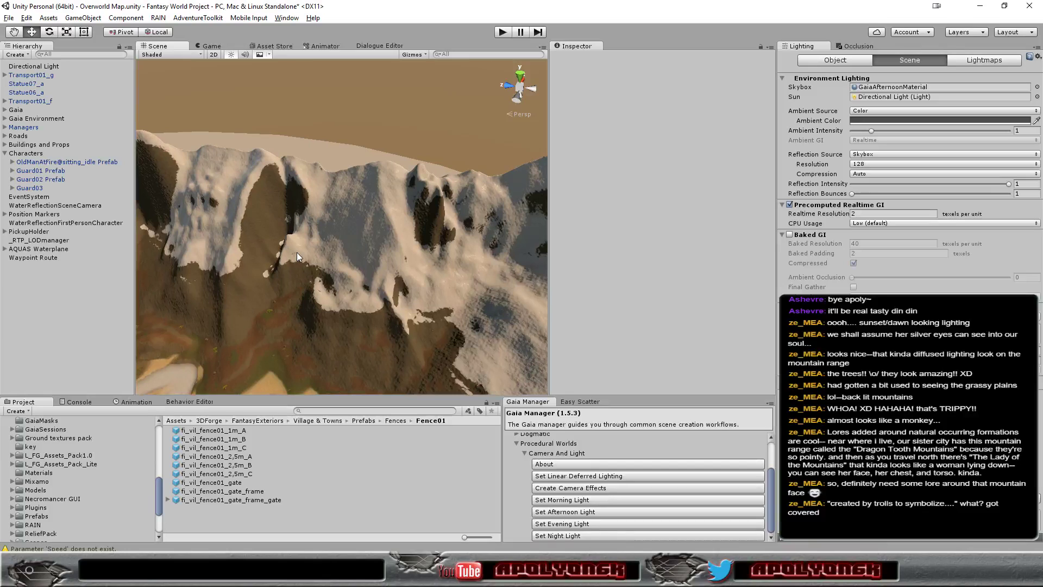
pyautogui.scroll(1, 297, 252)
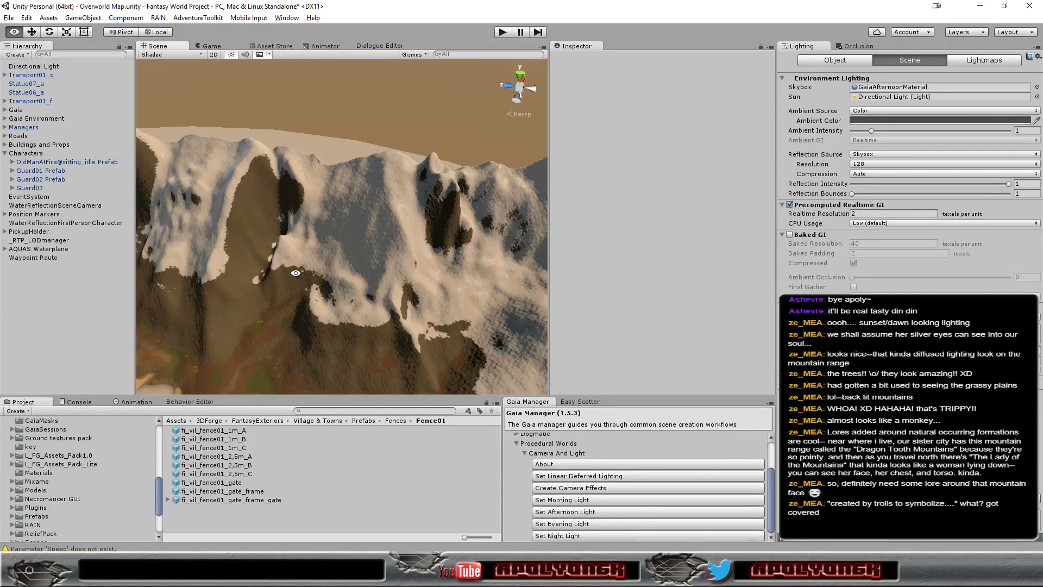
pyautogui.moveTo(280, 272)
pyautogui.keyDown('alt'); pyautogui.mouseDown()
pyautogui.moveTo(386, 219)
pyautogui.moveTo(363, 364)
pyautogui.mouseUp(); pyautogui.keyUp('alt')
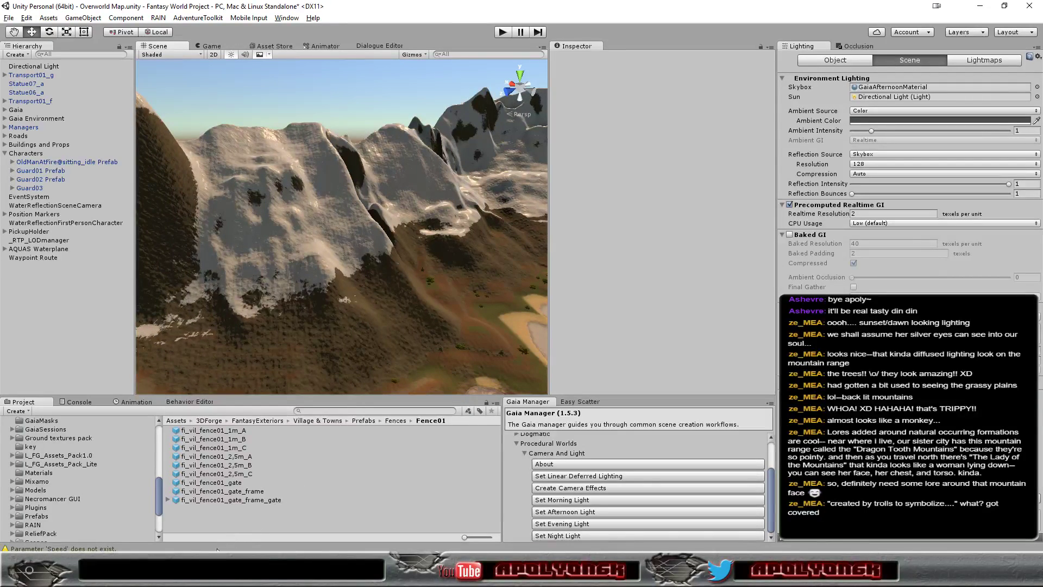
pyautogui.moveTo(191, 575)
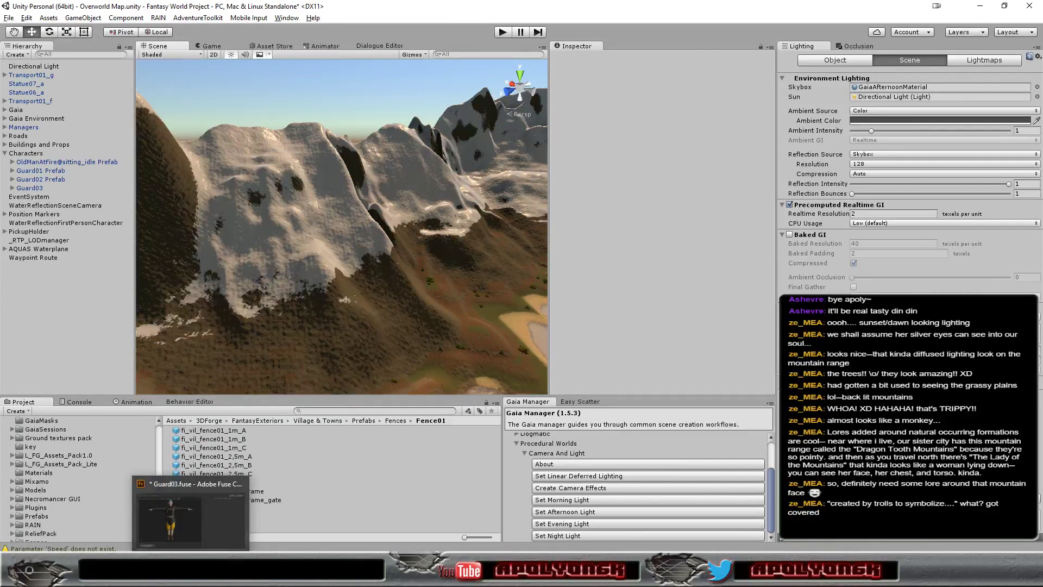
pyautogui.click(169, 575)
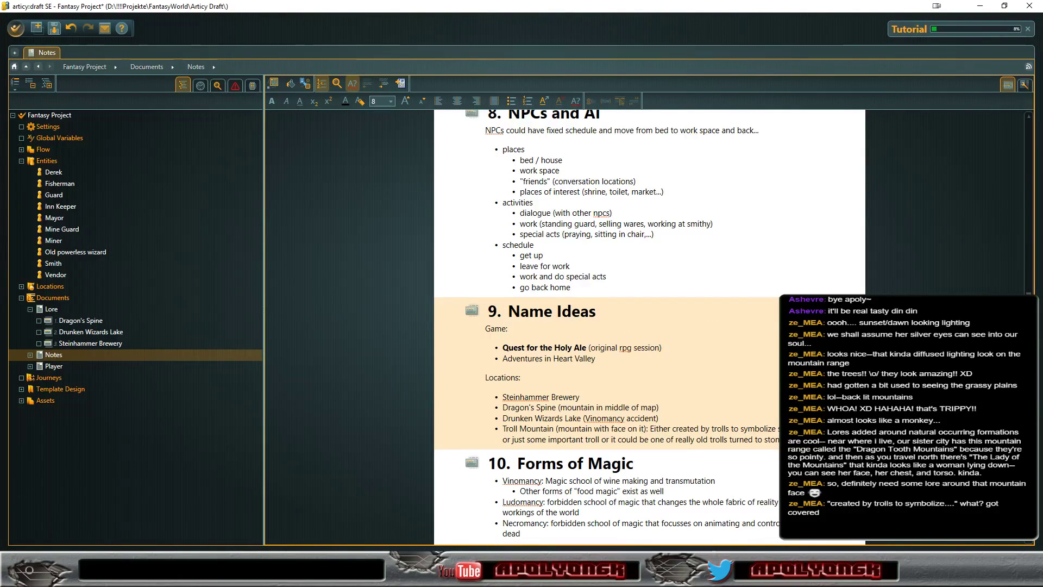
# Step: Bring the Troll Mountain note into view and drag the splitter left so the editor is wider
pyautogui.click(784, 438)
pyautogui.scroll(-5, 649, 326)
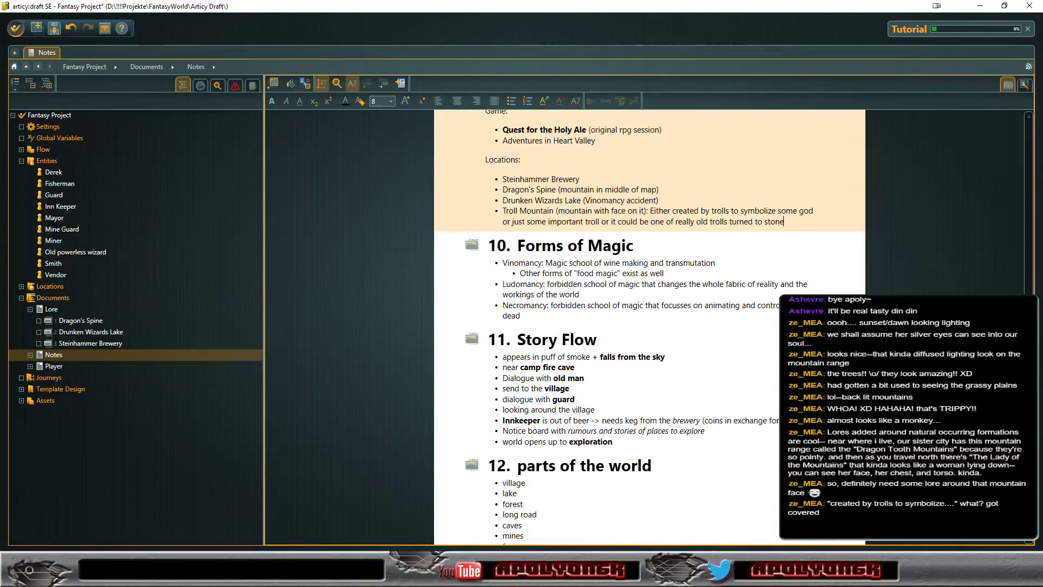
pyautogui.scroll(1, 649, 326)
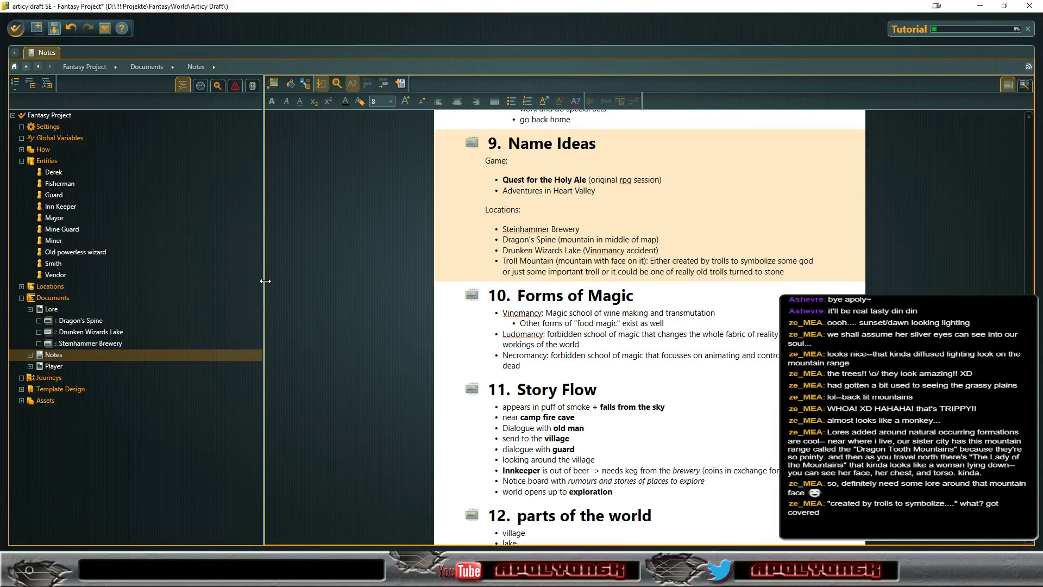
pyautogui.moveTo(264, 283); pyautogui.dragTo(132, 287)
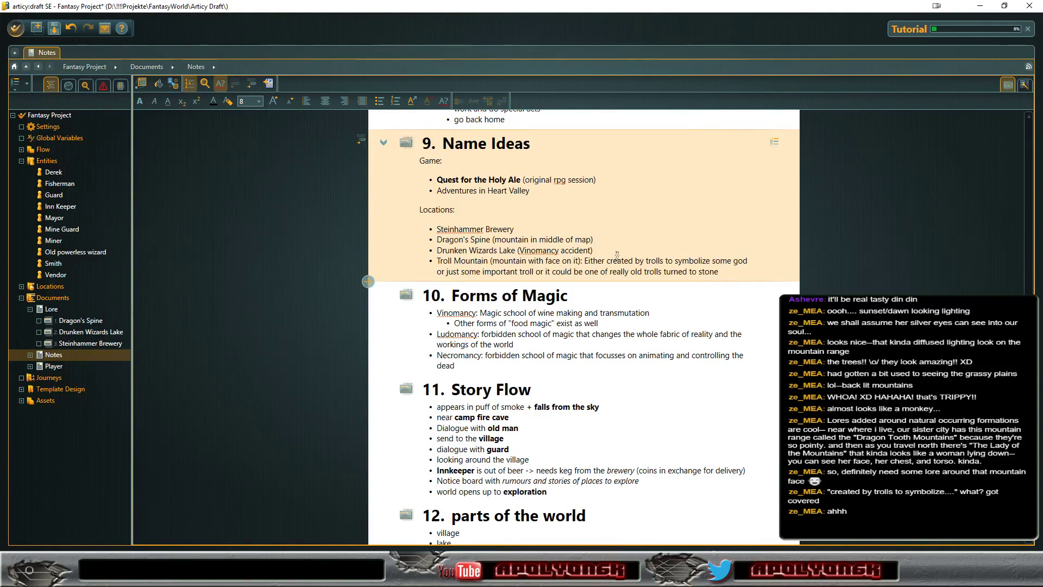
# Step: Remove the troll-origin sentence from the Troll Mountain note, then switch to the Lore document
pyautogui.moveTo(585, 261); pyautogui.dragTo(732, 282)
pyautogui.hotkey('ctrl', 'c')
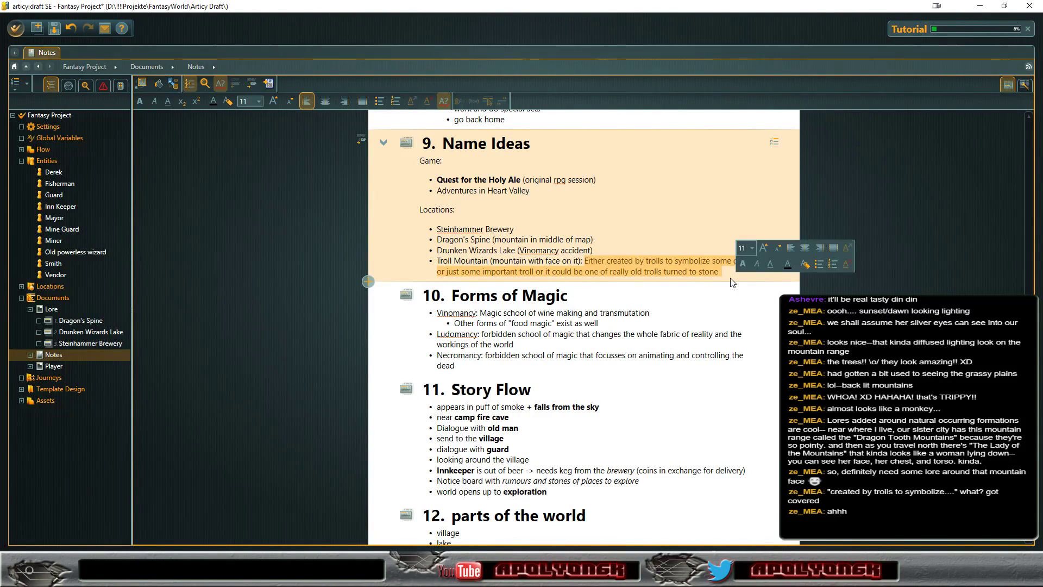
pyautogui.press('BackSpace')
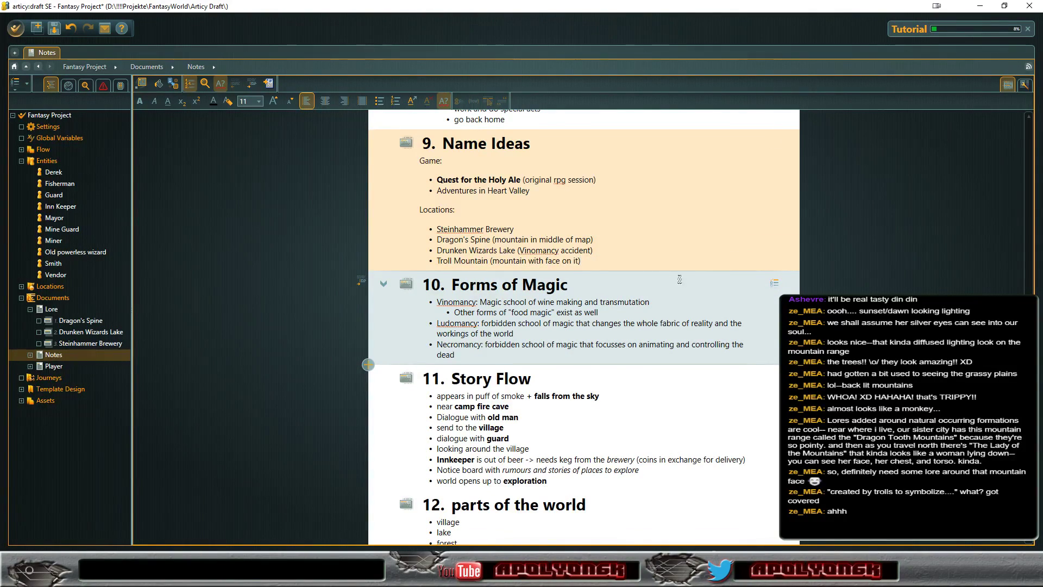
pyautogui.click(52, 309)
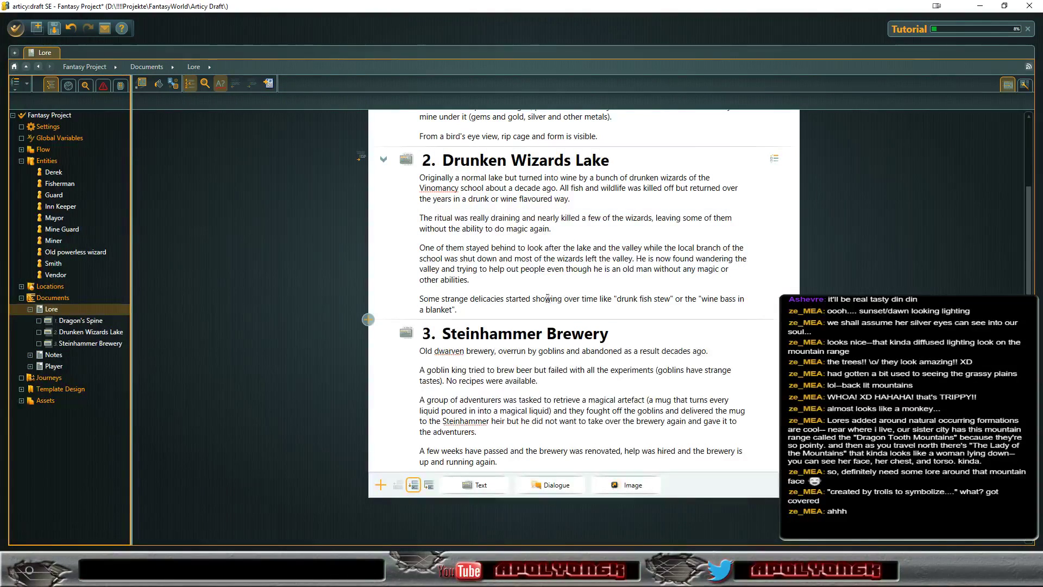
# Step: Add a 'Troll Mountain' text section to Lore and paste the troll-origin sentence below its heading
pyautogui.click(477, 485)
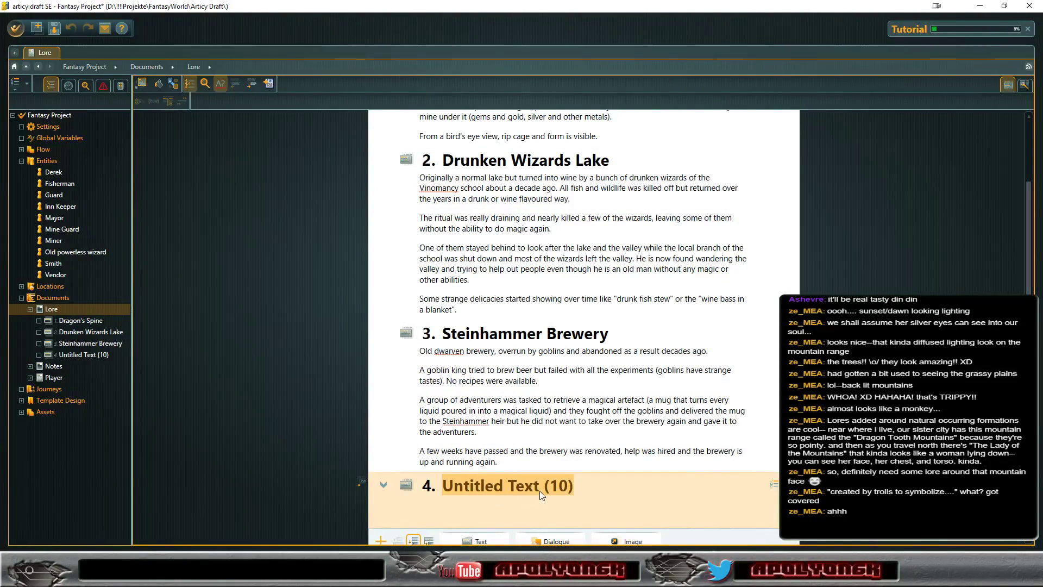
pyautogui.write('T')
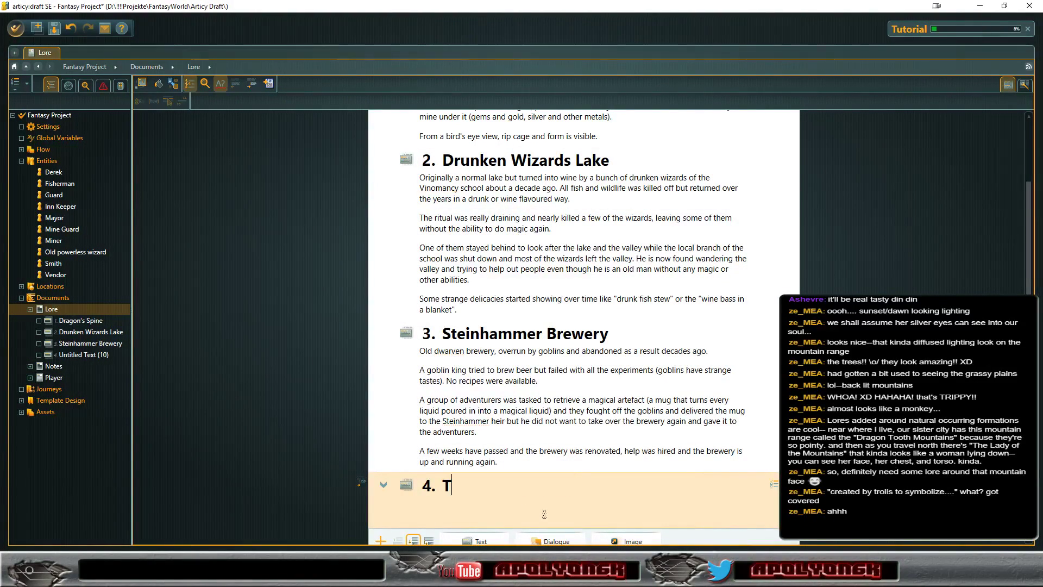
pyautogui.write('roll M')
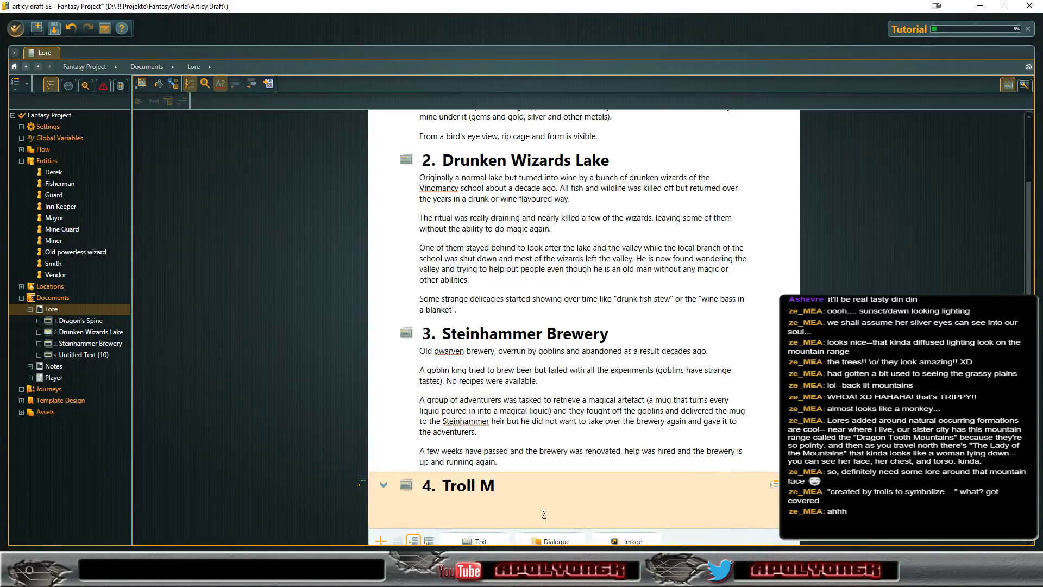
pyautogui.write('ountain')
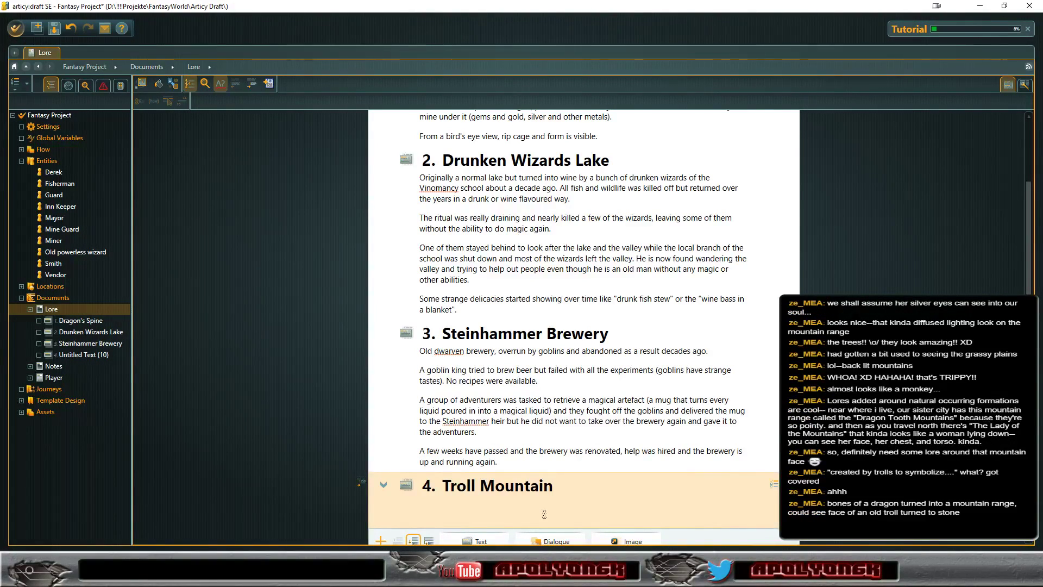
pyautogui.press('Return')
pyautogui.hotkey('ctrl', 'v')
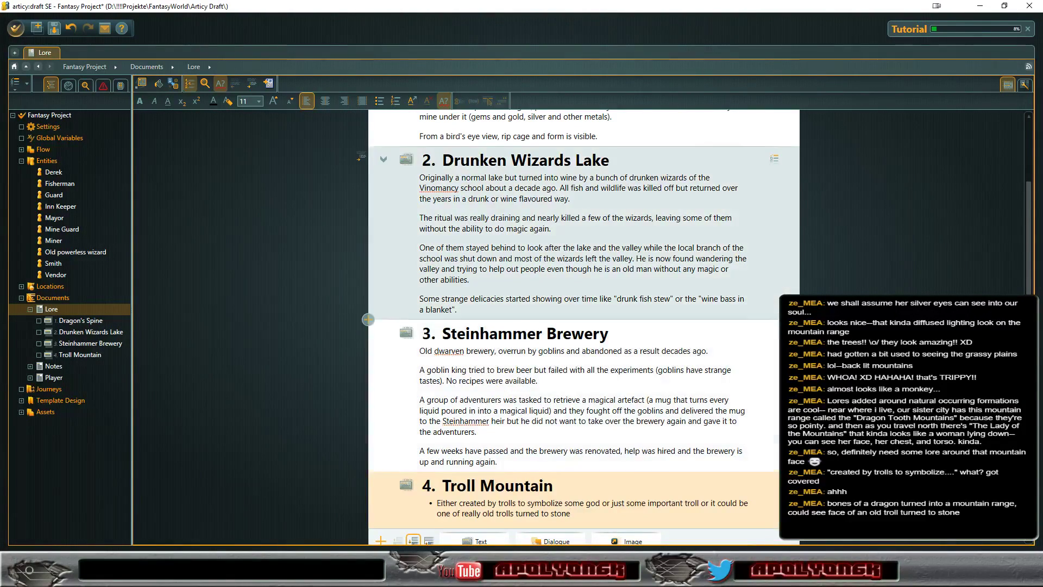
pyautogui.press('Escape')
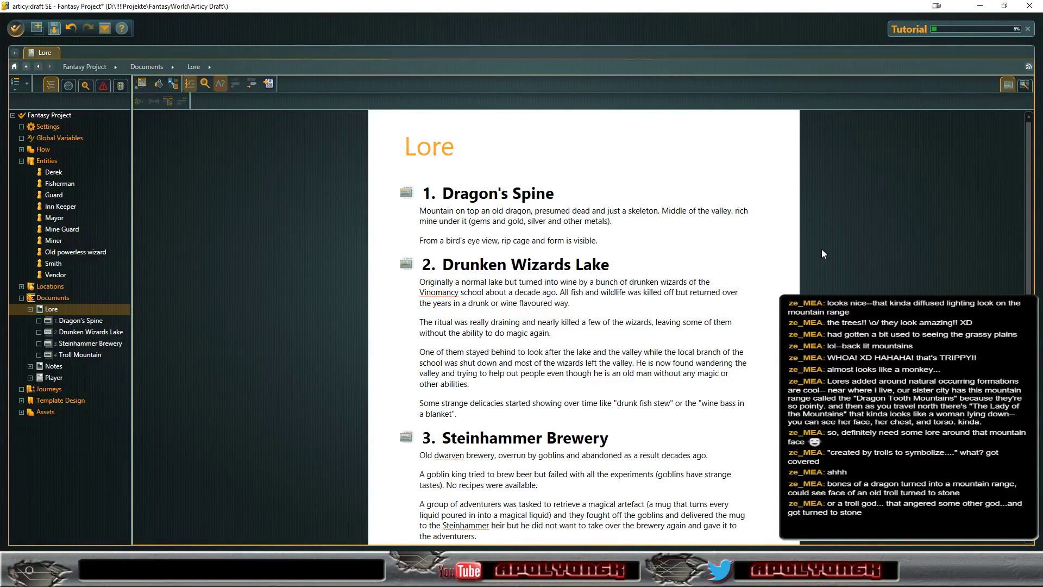
pyautogui.scroll(-3, 822, 253)
pyautogui.scroll(-2, 821, 253)
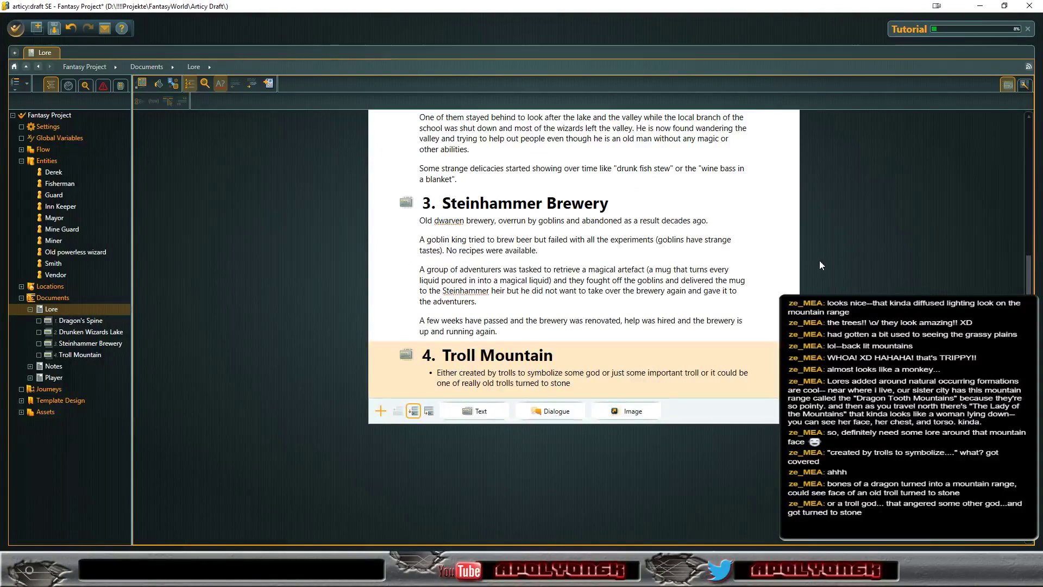
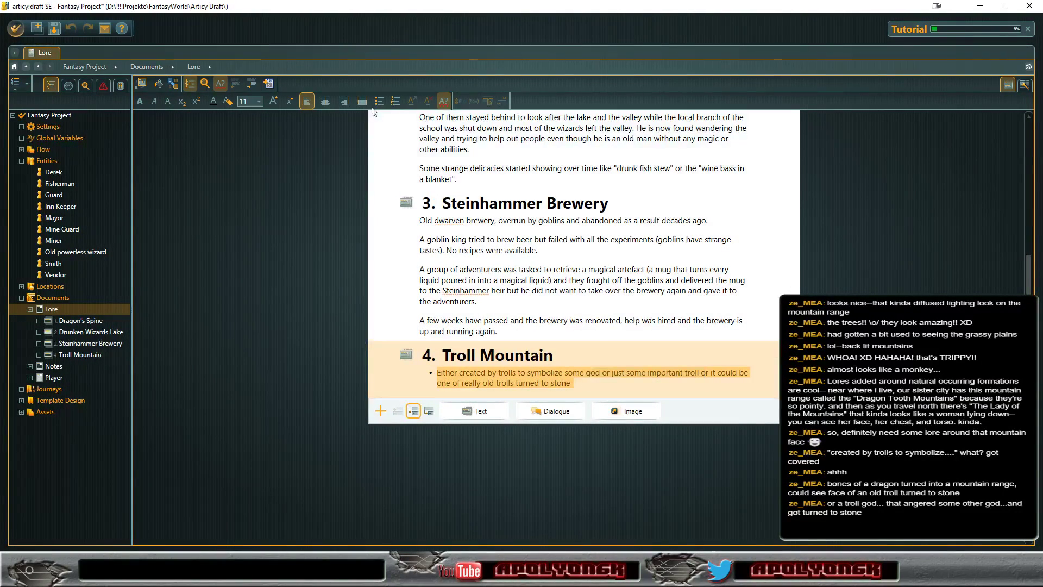
# Step: Make the Troll Mountain line a plain paragraph, then scroll through the other lore entries
pyautogui.hotkey('ctrl', 'shift', 'l')
pyautogui.click(591, 385)
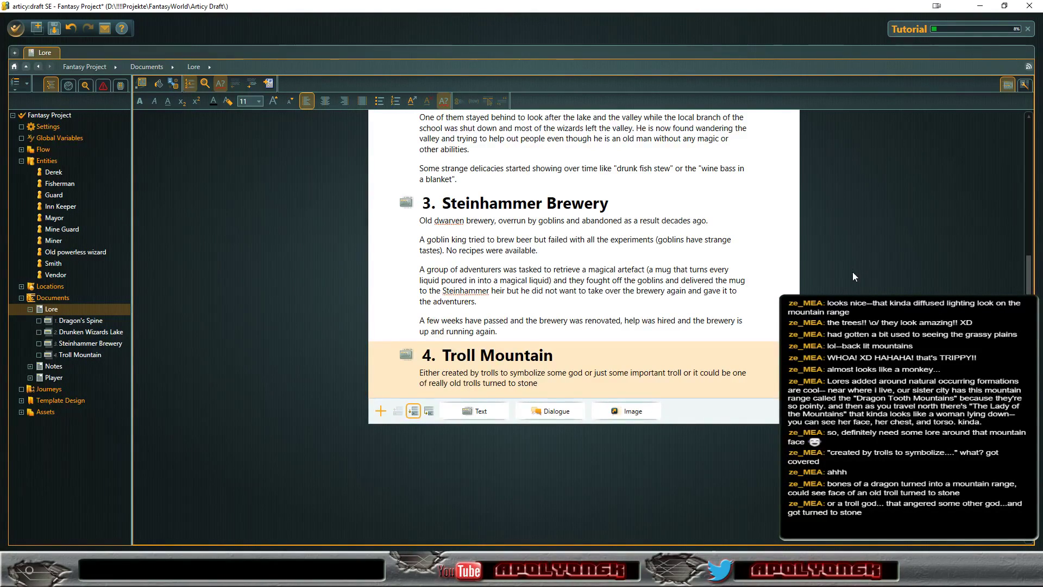
pyautogui.scroll(3, 856, 274)
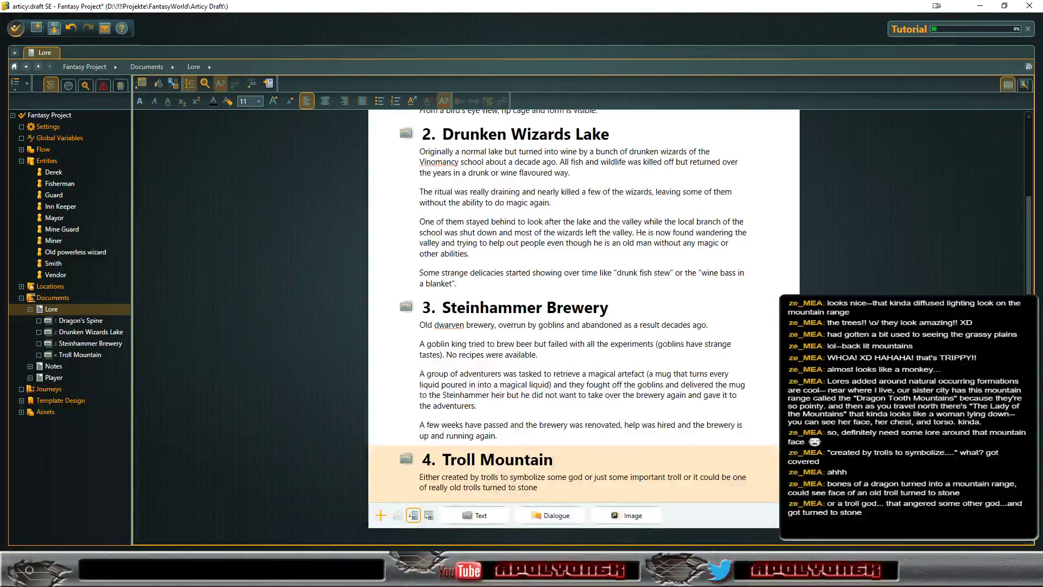
pyautogui.scroll(2, 856, 274)
pyautogui.scroll(1, 856, 274)
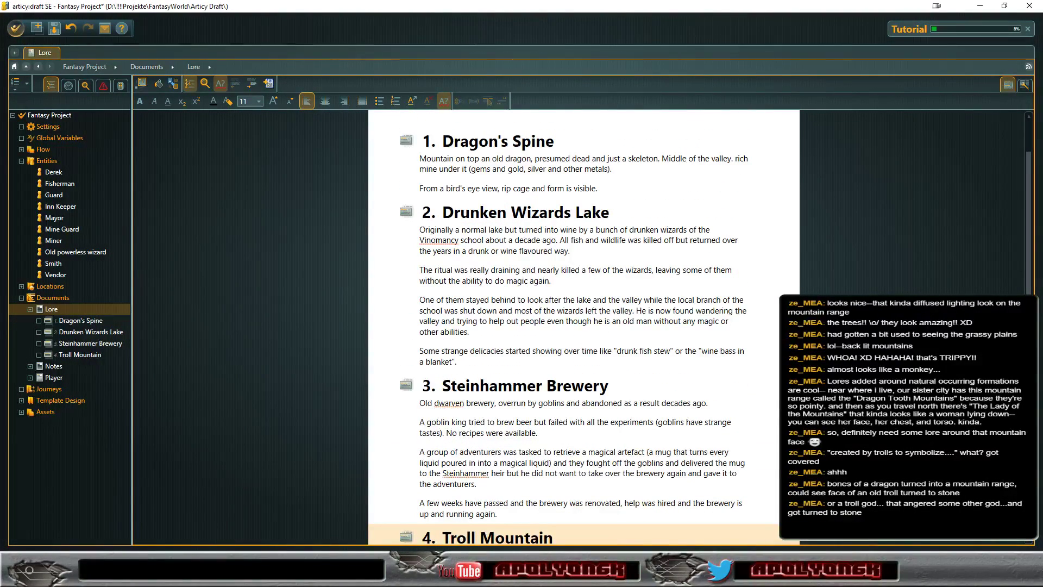
pyautogui.scroll(2, 584, 326)
pyautogui.scroll(-4, 583, 326)
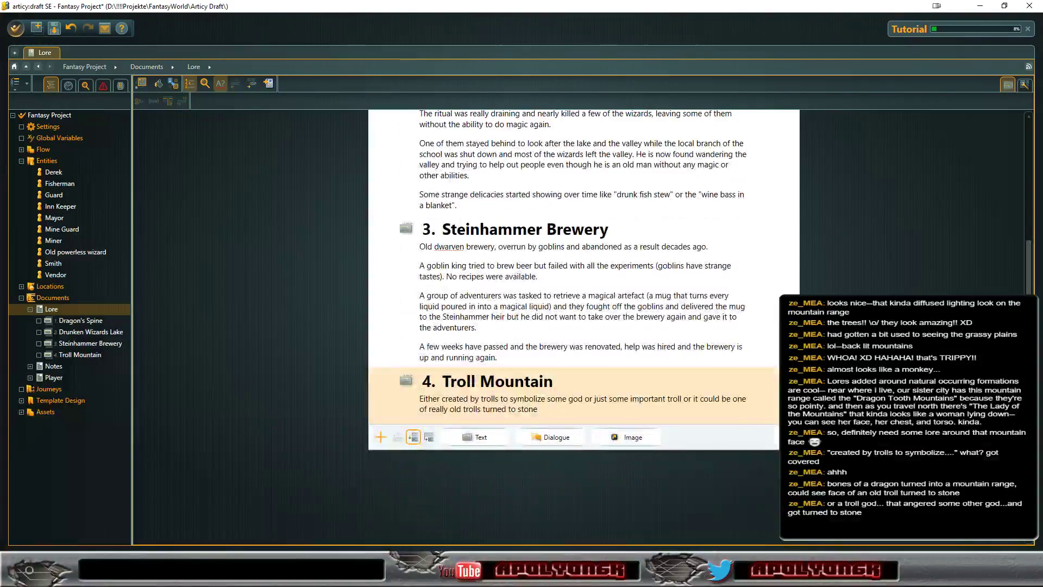
# Step: In Unity, select the Gaia Environment Terrain and activate its Raise/Lower Terrain tool
pyautogui.hotkey('alt', 'Tab')
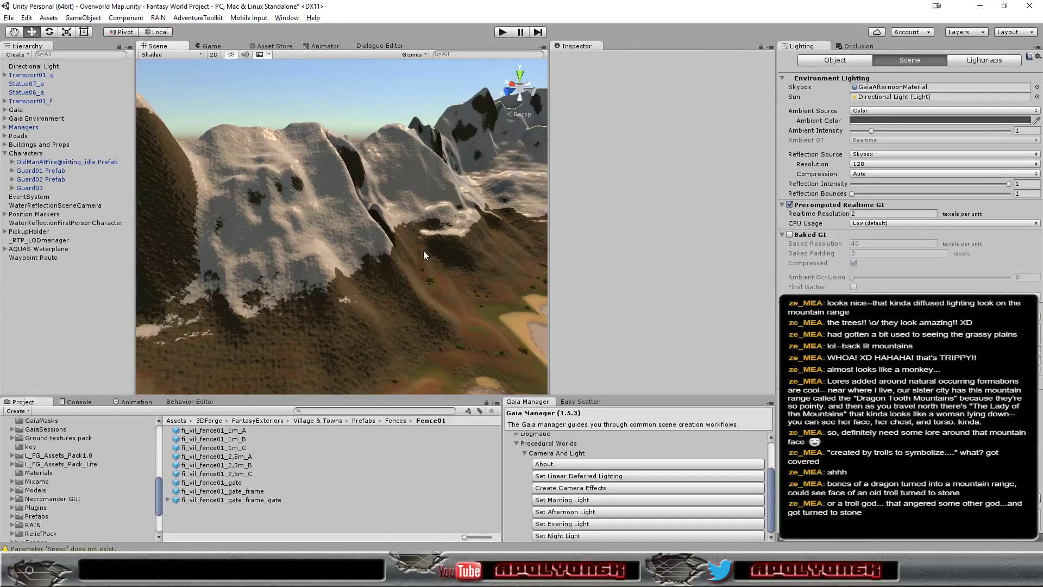
pyautogui.moveTo(422, 250); pyautogui.dragTo(317, 291, button='right')
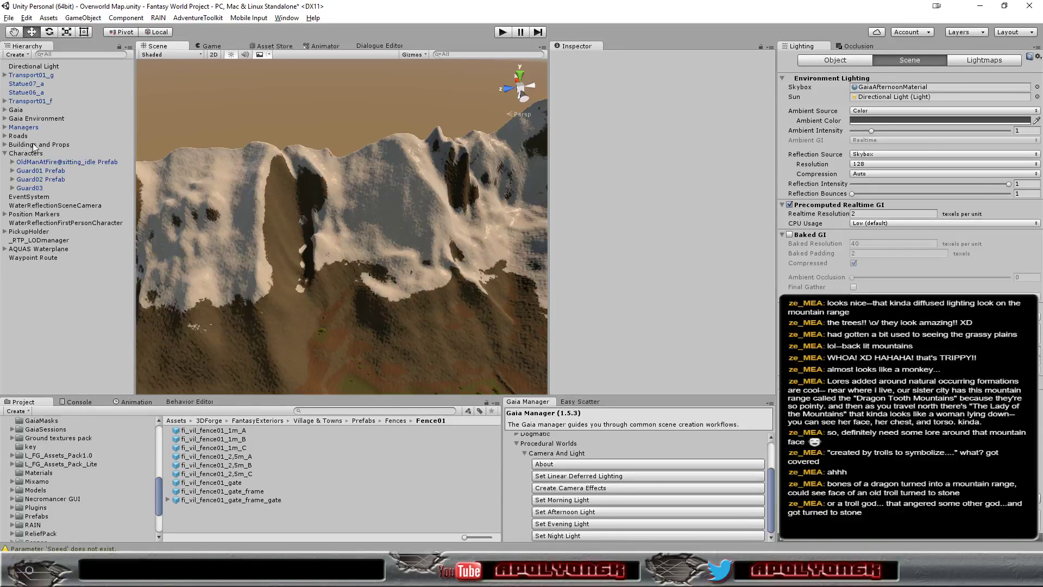
pyautogui.click(4, 118)
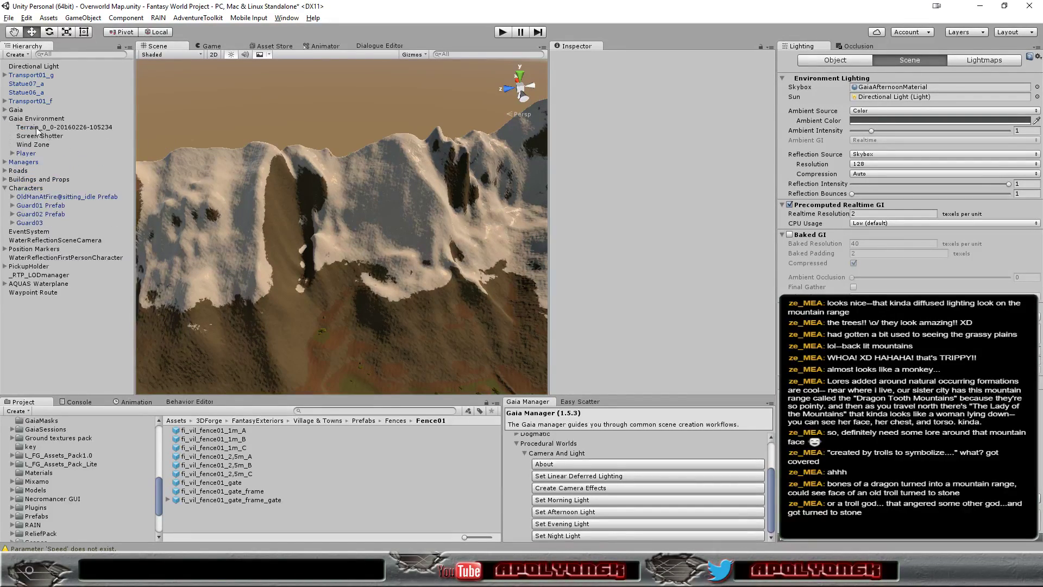
pyautogui.click(60, 129)
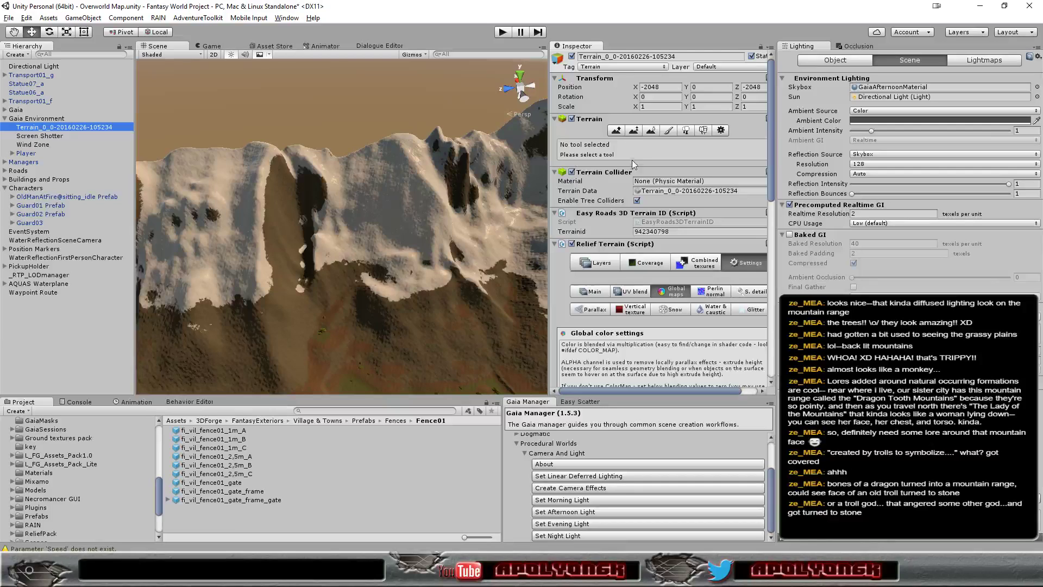
pyautogui.click(616, 133)
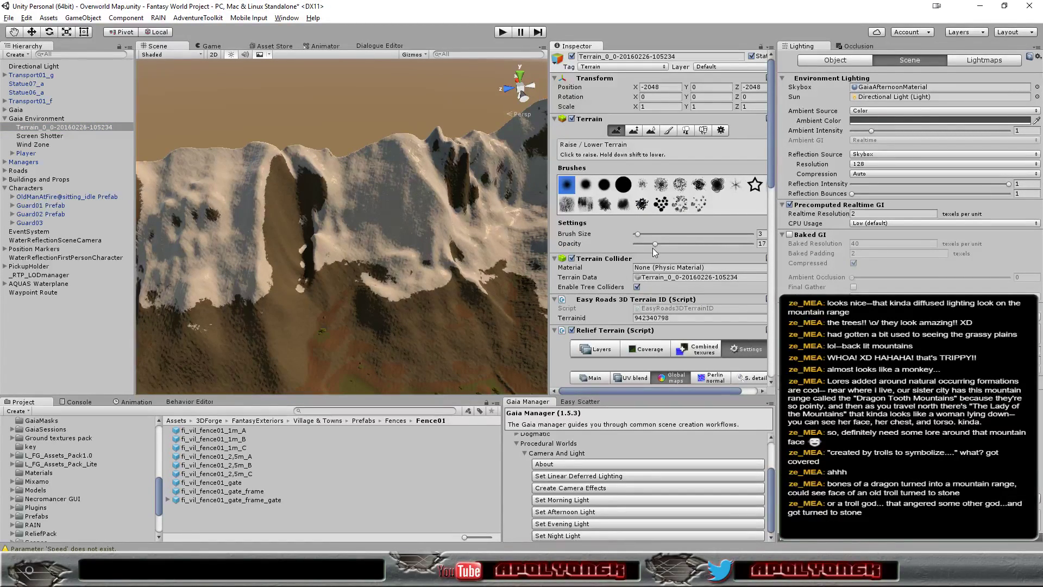
# Step: Set the brush to opacity 1 and size 15, then raise small patches down the slope
pyautogui.moveTo(651, 245); pyautogui.dragTo(639, 248)
pyautogui.moveTo(637, 234); pyautogui.dragTo(653, 238)
pyautogui.click(292, 276)
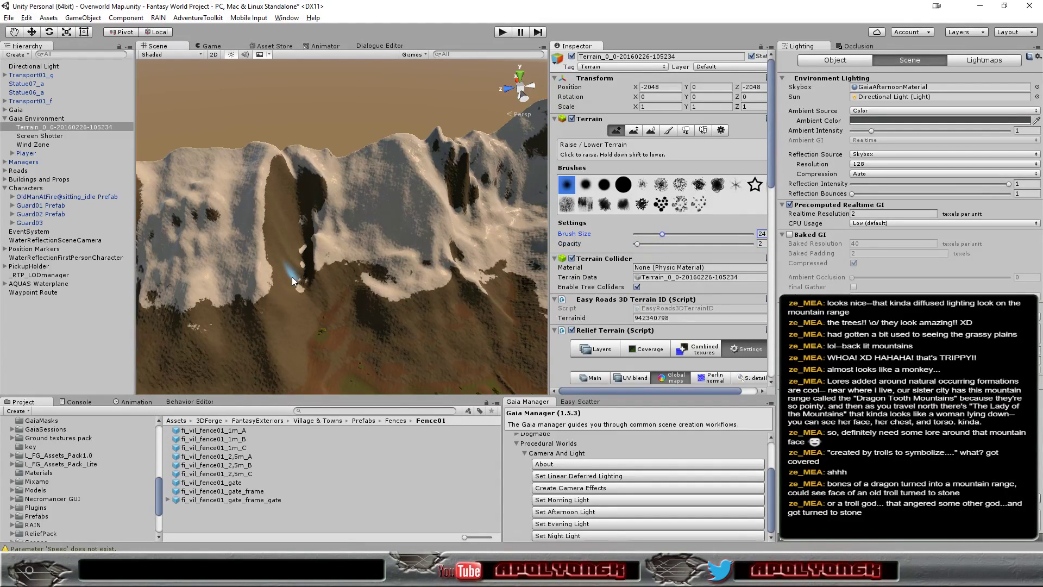
pyautogui.click(260, 281)
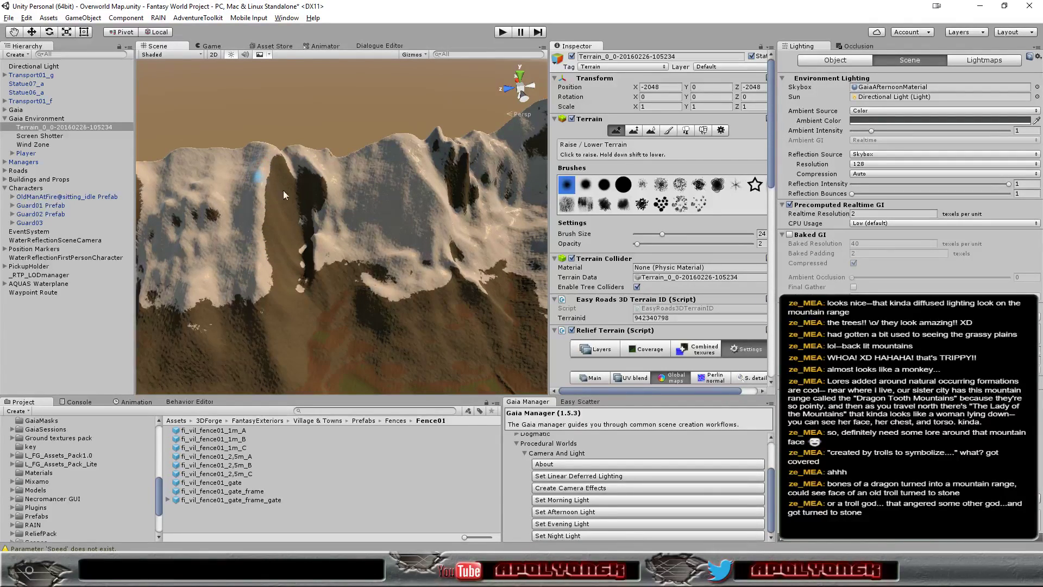
# Step: Enlarge the brush, raise opacity to about 12, and build mounds and ridges on the face
pyautogui.click(666, 235)
pyautogui.click(649, 243)
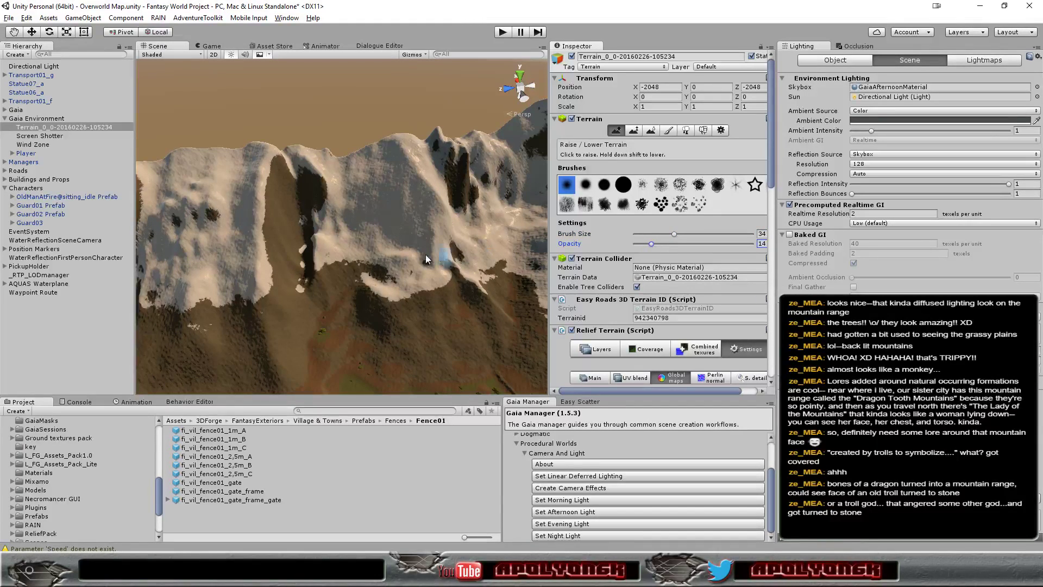
pyautogui.moveTo(256, 272); pyautogui.dragTo(269, 286)
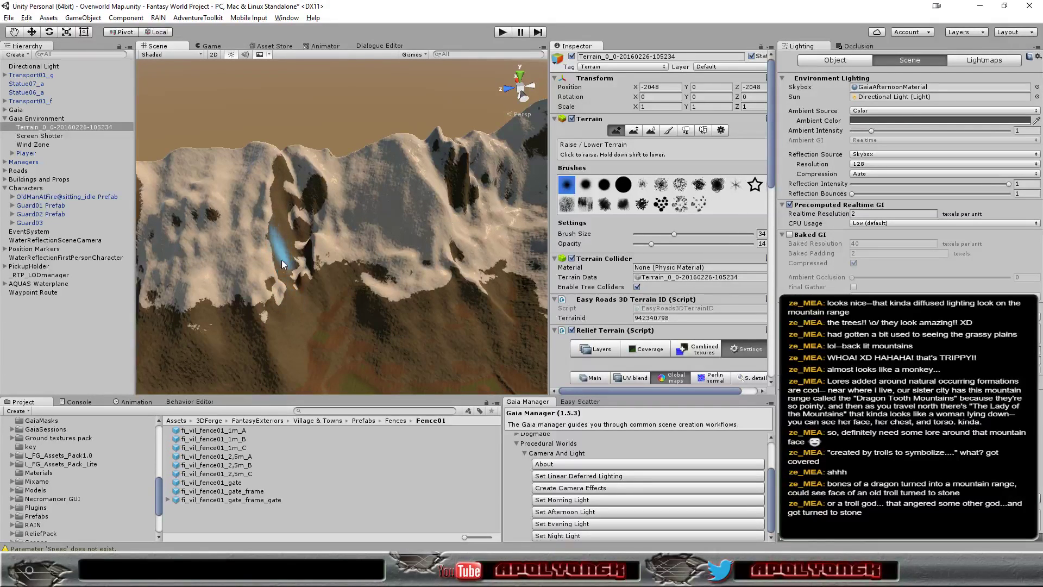
pyautogui.moveTo(278, 184)
pyautogui.keyDown('alt'); pyautogui.mouseDown()
pyautogui.moveTo(384, 182)
pyautogui.moveTo(309, 251)
pyautogui.mouseUp(); pyautogui.keyUp('alt')
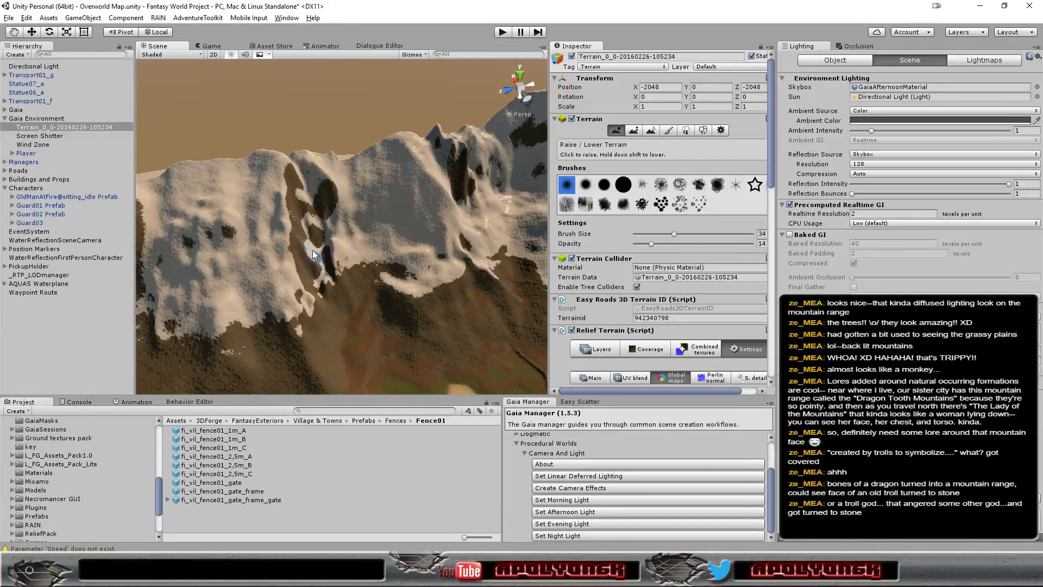
pyautogui.moveTo(313, 253)
pyautogui.mouseDown()
pyautogui.moveTo(312, 268)
pyautogui.moveTo(322, 238)
pyautogui.moveTo(294, 232)
pyautogui.moveTo(282, 206)
pyautogui.moveTo(296, 244)
pyautogui.moveTo(329, 201)
pyautogui.moveTo(308, 246)
pyautogui.moveTo(274, 224)
pyautogui.moveTo(288, 220)
pyautogui.moveTo(277, 241)
pyautogui.mouseUp()
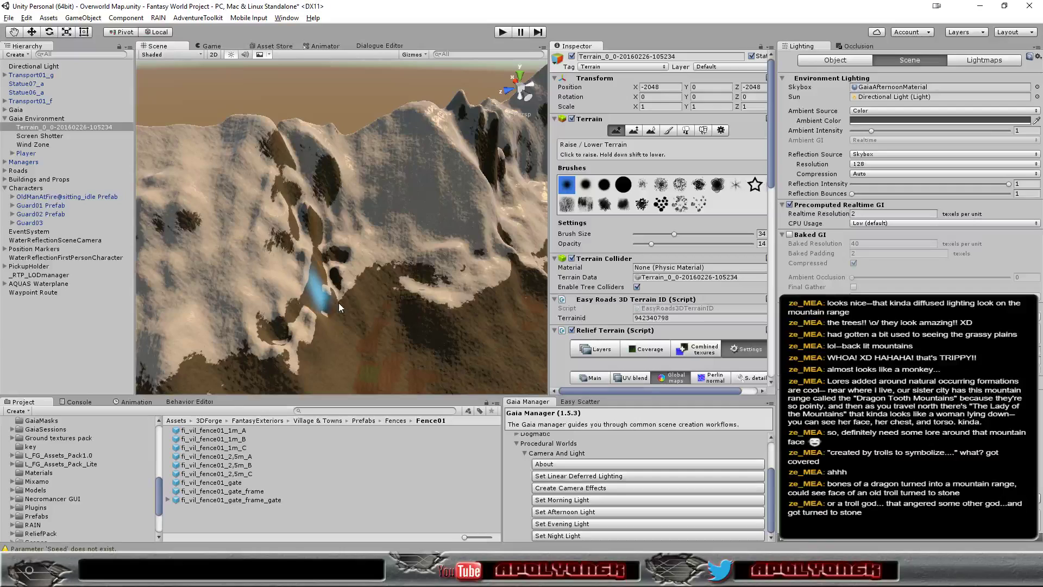
pyautogui.moveTo(338, 302)
pyautogui.mouseDown(button='right')
pyautogui.moveTo(378, 291)
pyautogui.moveTo(341, 304)
pyautogui.moveTo(347, 296)
pyautogui.mouseUp(button='right')
pyautogui.scroll(5, 348, 297)
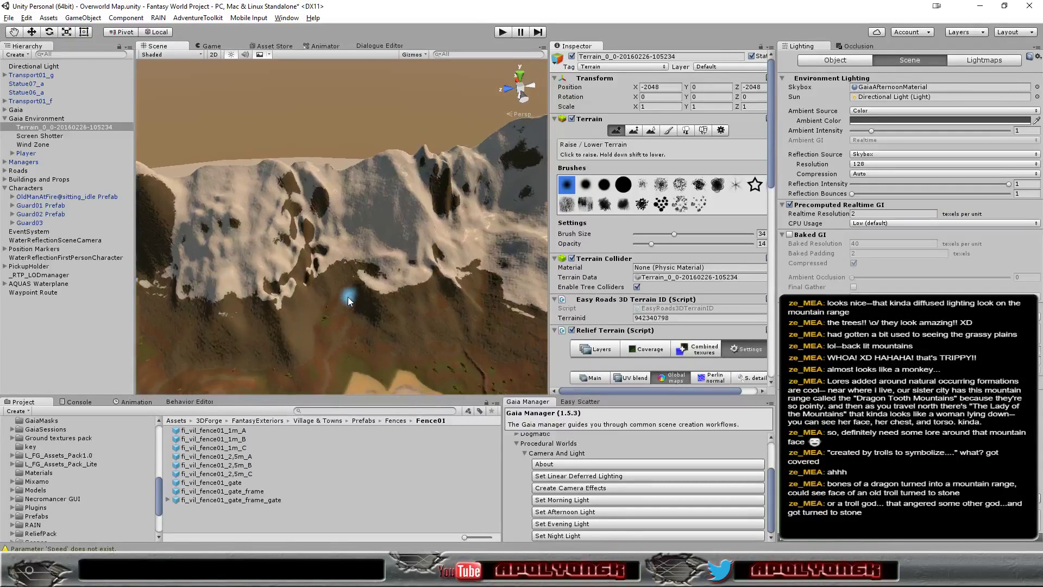
# Step: Smooth the raised slope areas with Smooth Height at opacity 76, then lower opacity to 38
pyautogui.click(650, 130)
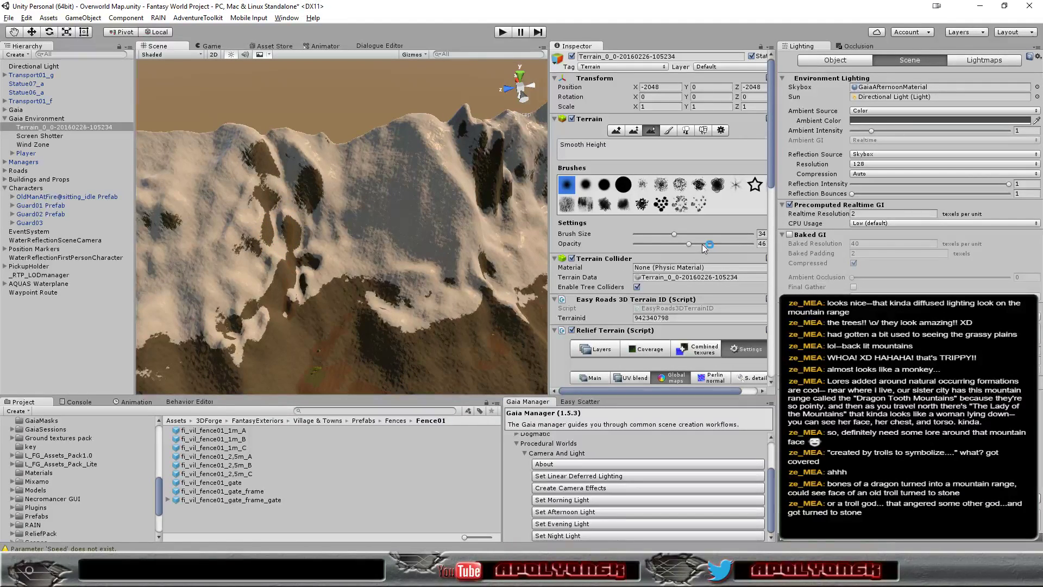
pyautogui.moveTo(701, 244); pyautogui.dragTo(724, 245)
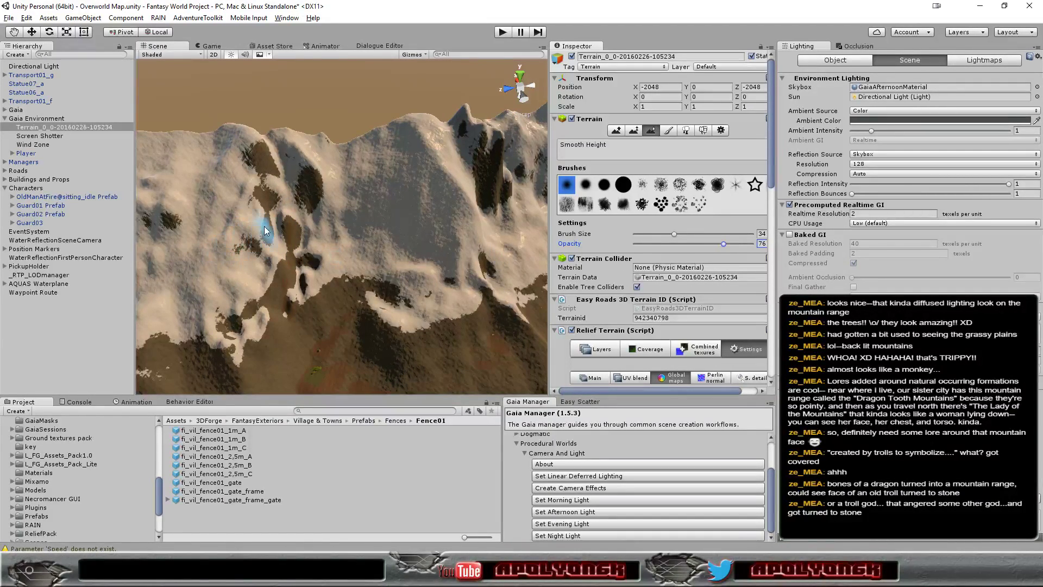
pyautogui.moveTo(265, 231)
pyautogui.mouseDown()
pyautogui.moveTo(268, 278)
pyautogui.moveTo(293, 277)
pyautogui.mouseUp()
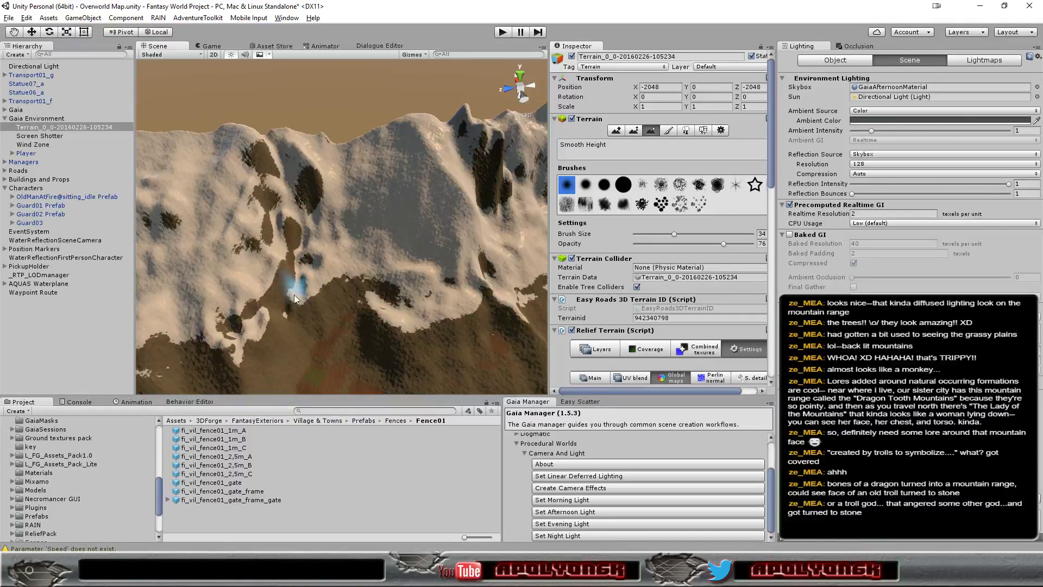
pyautogui.moveTo(294, 294)
pyautogui.mouseDown()
pyautogui.moveTo(267, 314)
pyautogui.moveTo(278, 297)
pyautogui.mouseUp()
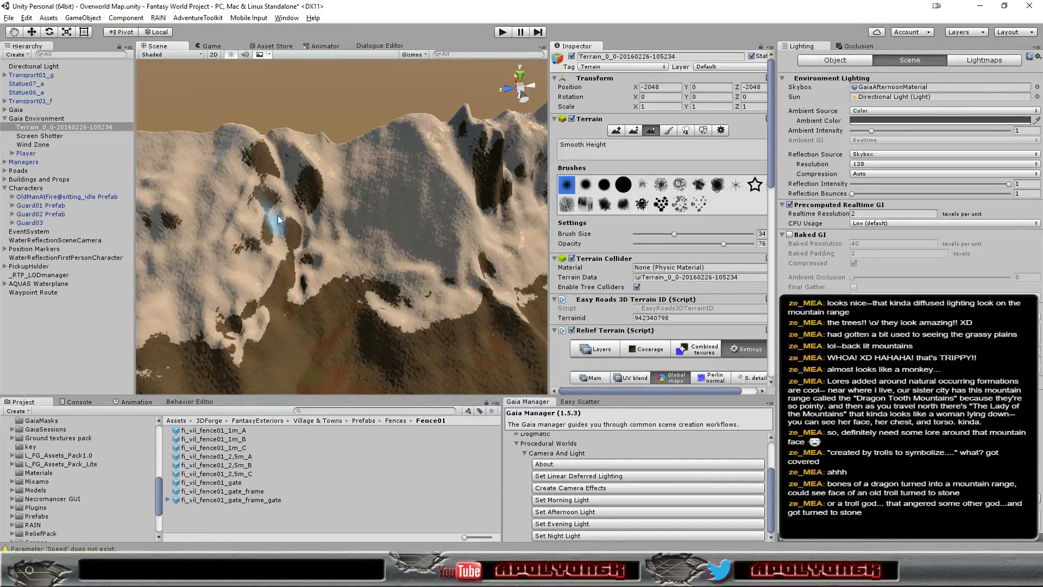
pyautogui.moveTo(278, 215); pyautogui.dragTo(242, 174)
pyautogui.moveTo(295, 277)
pyautogui.keyDown('alt'); pyautogui.mouseDown()
pyautogui.moveTo(432, 217)
pyautogui.moveTo(369, 232)
pyautogui.moveTo(378, 223)
pyautogui.moveTo(440, 234)
pyautogui.moveTo(407, 227)
pyautogui.moveTo(355, 243)
pyautogui.moveTo(383, 246)
pyautogui.mouseUp(); pyautogui.keyUp('alt')
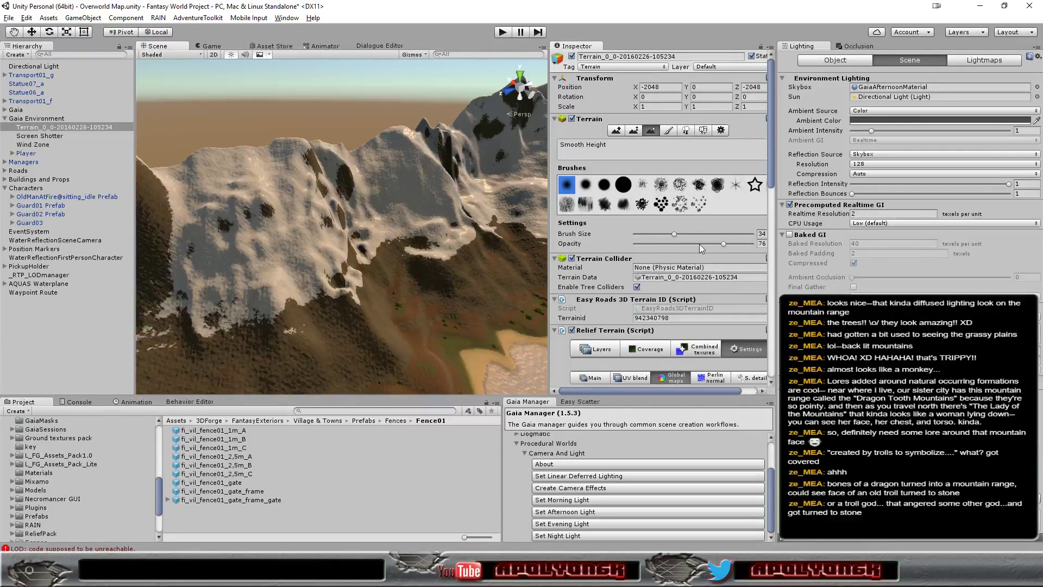
pyautogui.moveTo(699, 244); pyautogui.dragTo(680, 246)
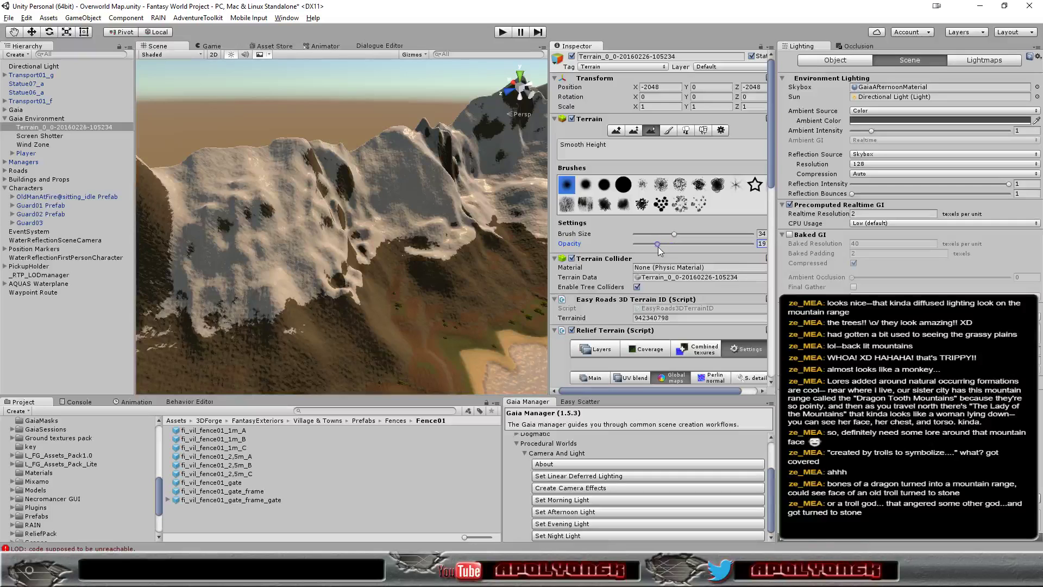
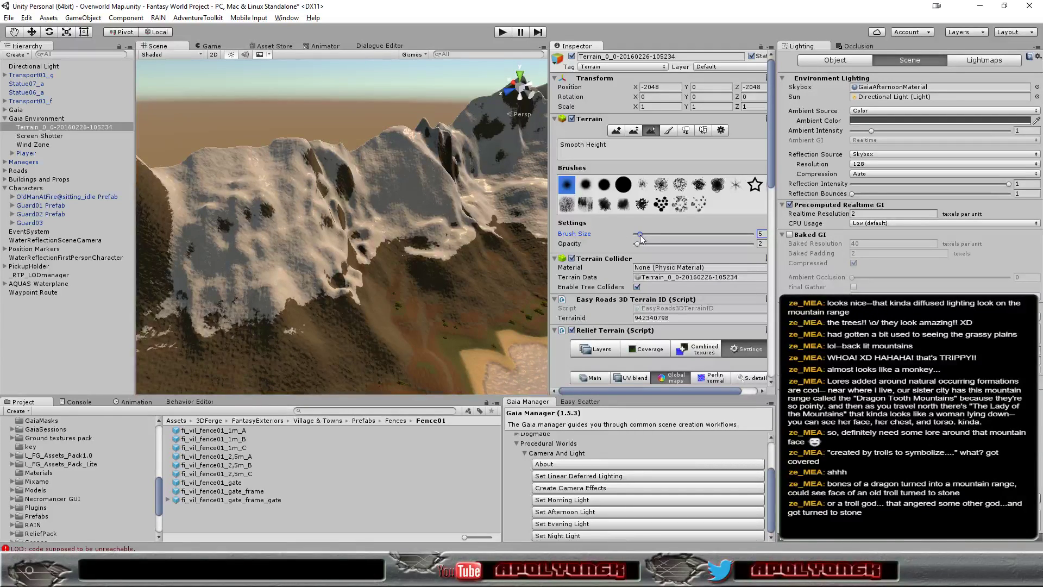
# Step: Shrink the Smooth Height brush to size 3 and zoom in on the snowy mountain slopes
pyautogui.moveTo(642, 235); pyautogui.dragTo(639, 235)
pyautogui.moveTo(426, 292)
pyautogui.keyDown('alt'); pyautogui.mouseDown()
pyautogui.moveTo(427, 275)
pyautogui.moveTo(408, 273)
pyautogui.moveTo(437, 310)
pyautogui.moveTo(451, 271)
pyautogui.moveTo(369, 281)
pyautogui.moveTo(409, 283)
pyautogui.moveTo(426, 270)
pyautogui.moveTo(428, 288)
pyautogui.moveTo(450, 281)
pyautogui.moveTo(406, 298)
pyautogui.mouseUp(); pyautogui.keyUp('alt')
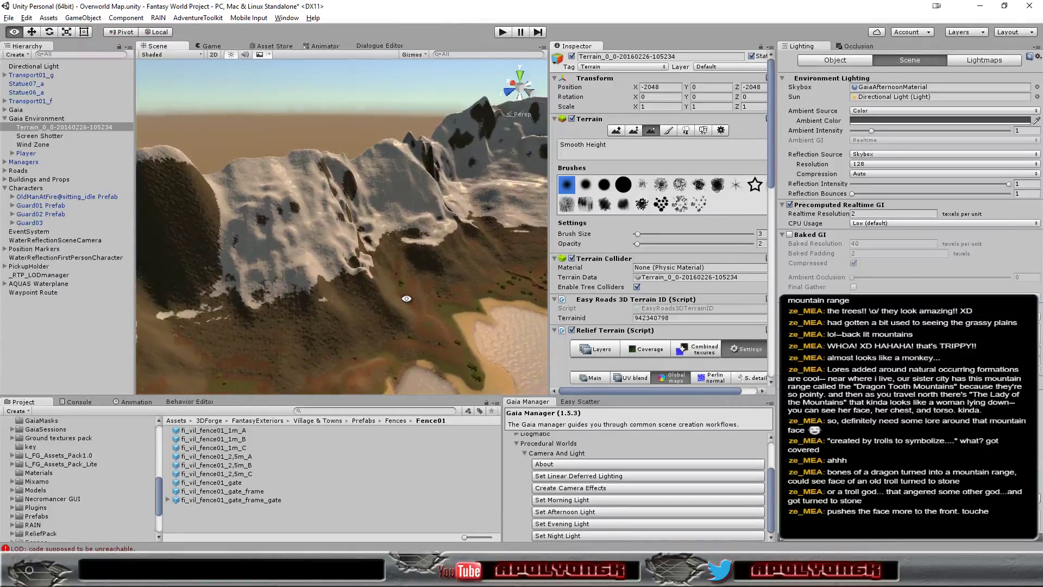
pyautogui.scroll(2, 405, 295)
pyautogui.scroll(2, 405, 295)
pyautogui.scroll(2, 405, 295)
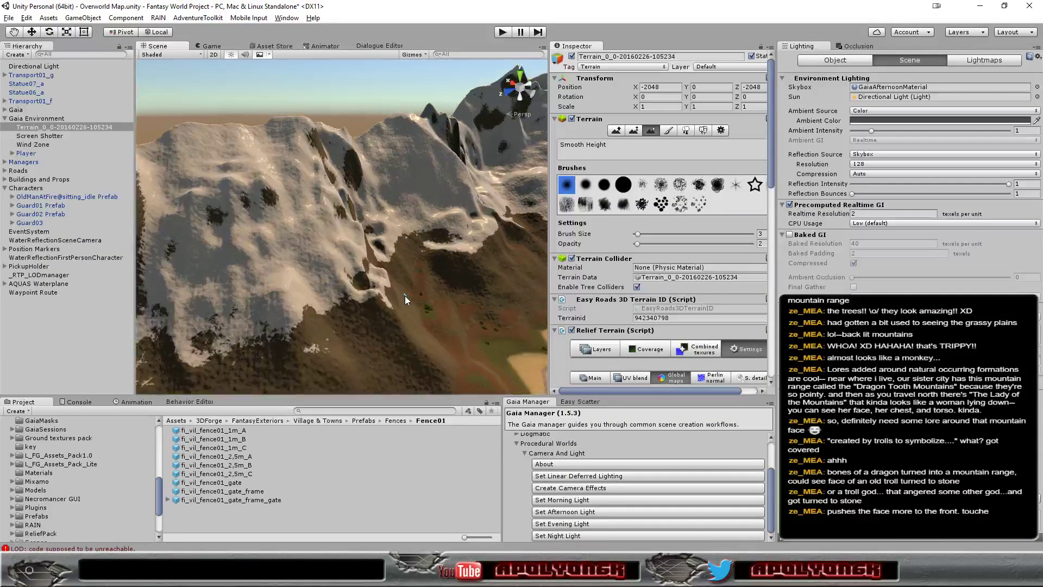
pyautogui.moveTo(406, 295)
pyautogui.keyDown('alt'); pyautogui.mouseDown()
pyautogui.moveTo(414, 280)
pyautogui.moveTo(465, 262)
pyautogui.moveTo(404, 274)
pyautogui.moveTo(436, 281)
pyautogui.moveTo(412, 265)
pyautogui.moveTo(428, 288)
pyautogui.moveTo(435, 282)
pyautogui.moveTo(414, 285)
pyautogui.mouseUp(); pyautogui.keyUp('alt')
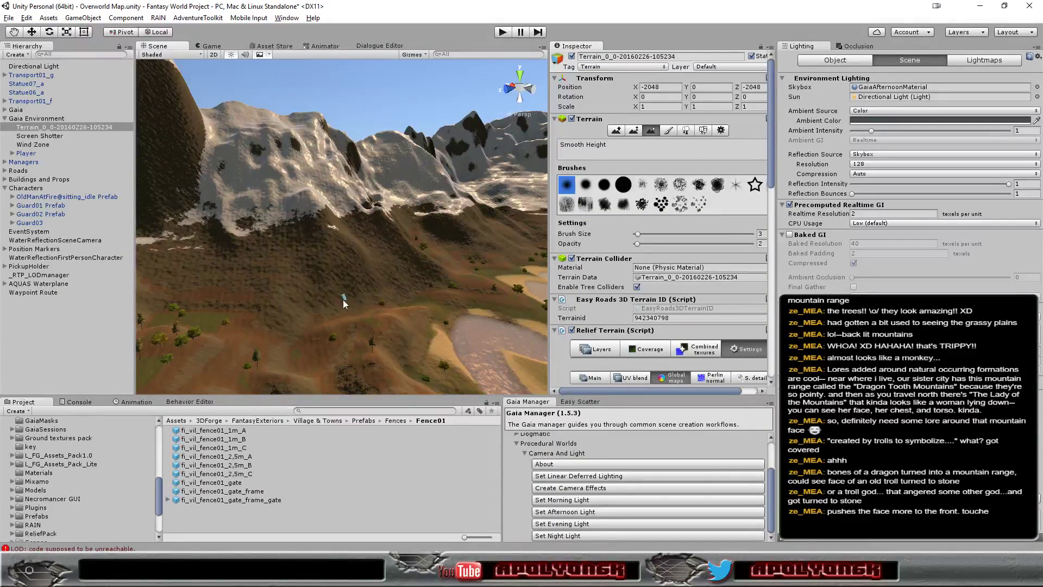
pyautogui.moveTo(404, 292)
pyautogui.keyDown('alt'); pyautogui.mouseDown()
pyautogui.moveTo(360, 307)
pyautogui.moveTo(308, 199)
pyautogui.mouseUp(); pyautogui.keyUp('alt')
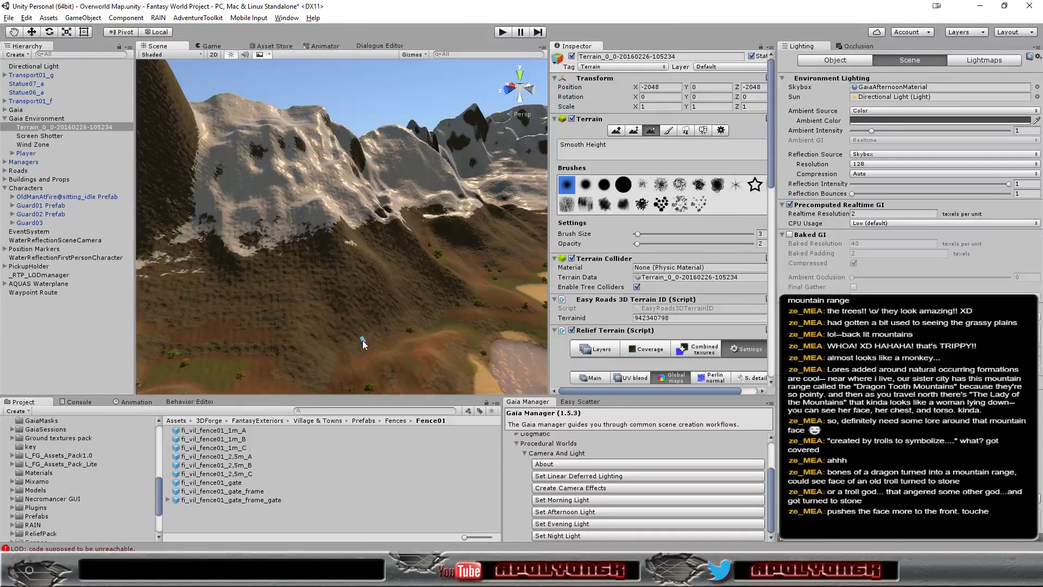
pyautogui.scroll(3, 379, 350)
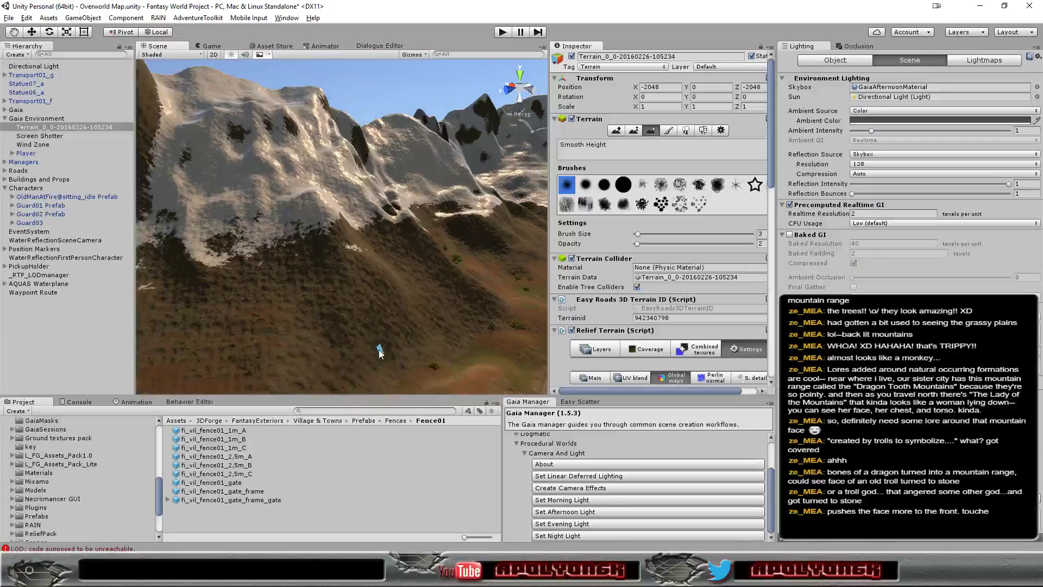
pyautogui.moveTo(379, 350)
pyautogui.mouseDown(button='right')
pyautogui.moveTo(322, 305)
pyautogui.moveTo(386, 321)
pyautogui.moveTo(414, 296)
pyautogui.moveTo(423, 310)
pyautogui.mouseUp(button='right')
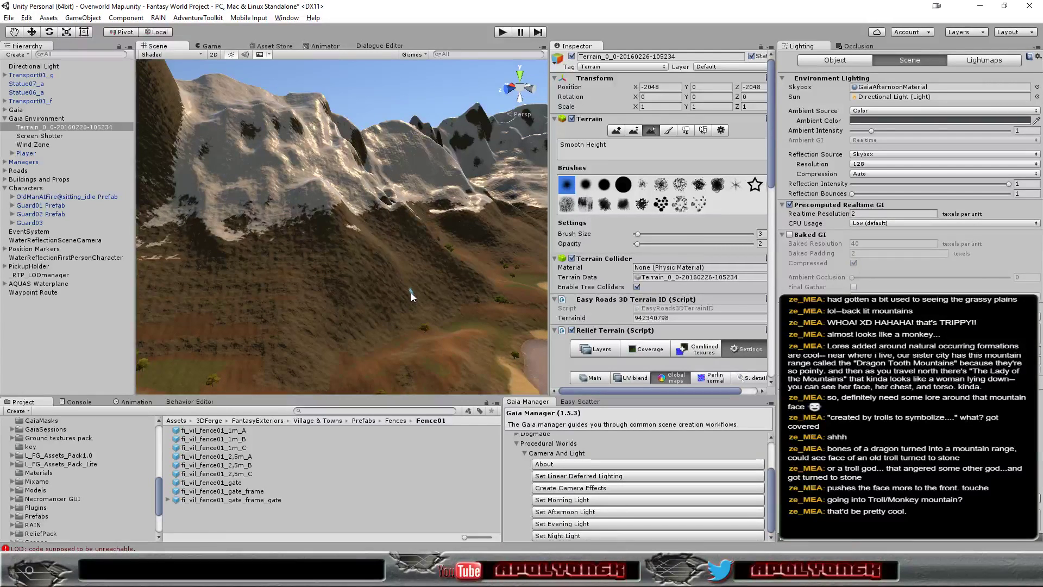
pyautogui.scroll(3, 477, 317)
pyautogui.scroll(-3, 476, 320)
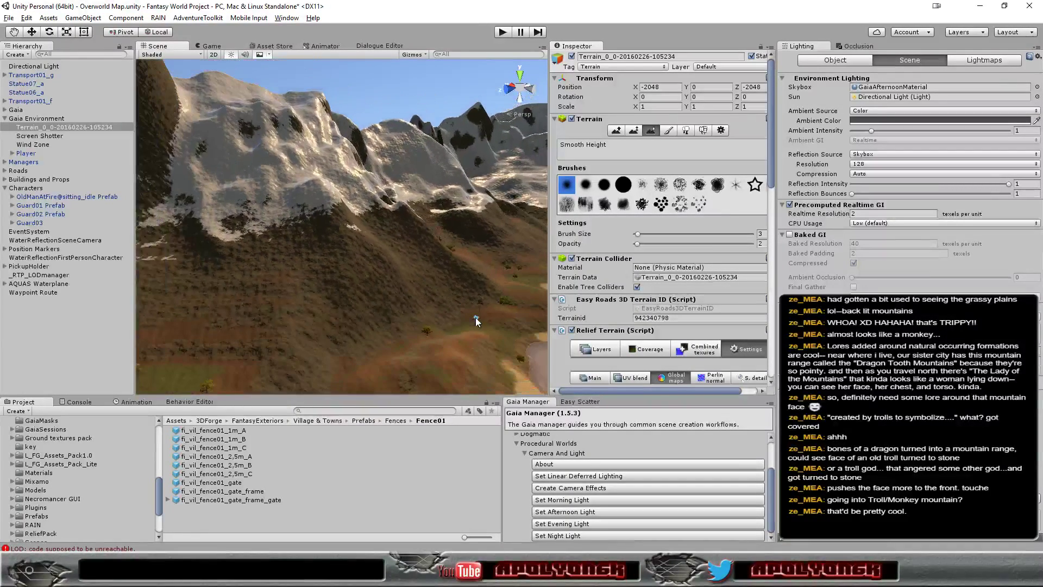
pyautogui.moveTo(476, 321)
pyautogui.keyDown('alt'); pyautogui.mouseDown()
pyautogui.moveTo(438, 304)
pyautogui.moveTo(503, 301)
pyautogui.moveTo(439, 303)
pyautogui.moveTo(483, 298)
pyautogui.moveTo(442, 304)
pyautogui.moveTo(446, 320)
pyautogui.mouseUp(); pyautogui.keyUp('alt')
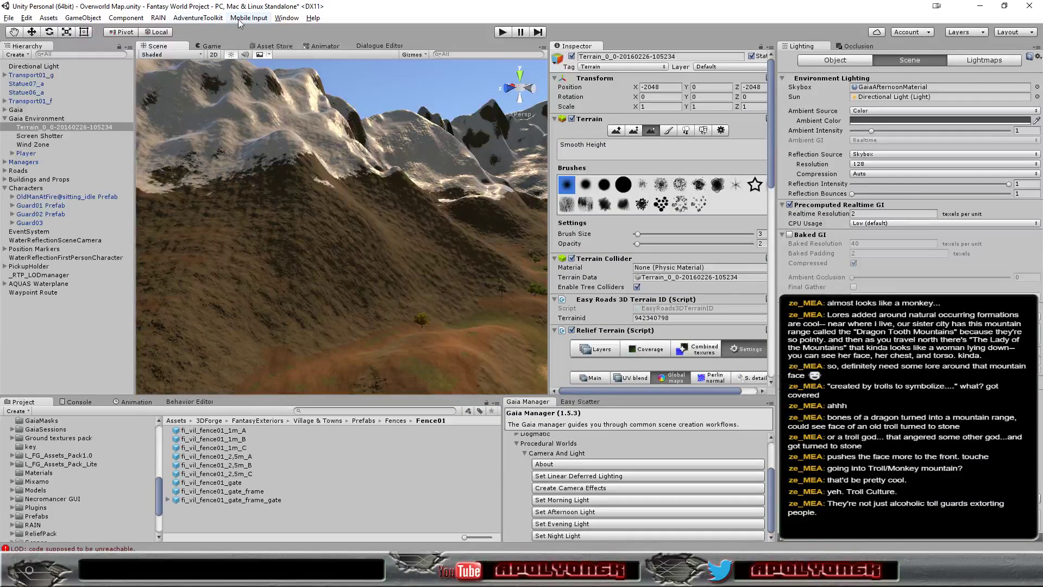
# Step: Create a new 3D Plane object from the GameObject menu
pyautogui.click(78, 19)
pyautogui.moveTo(95, 56)
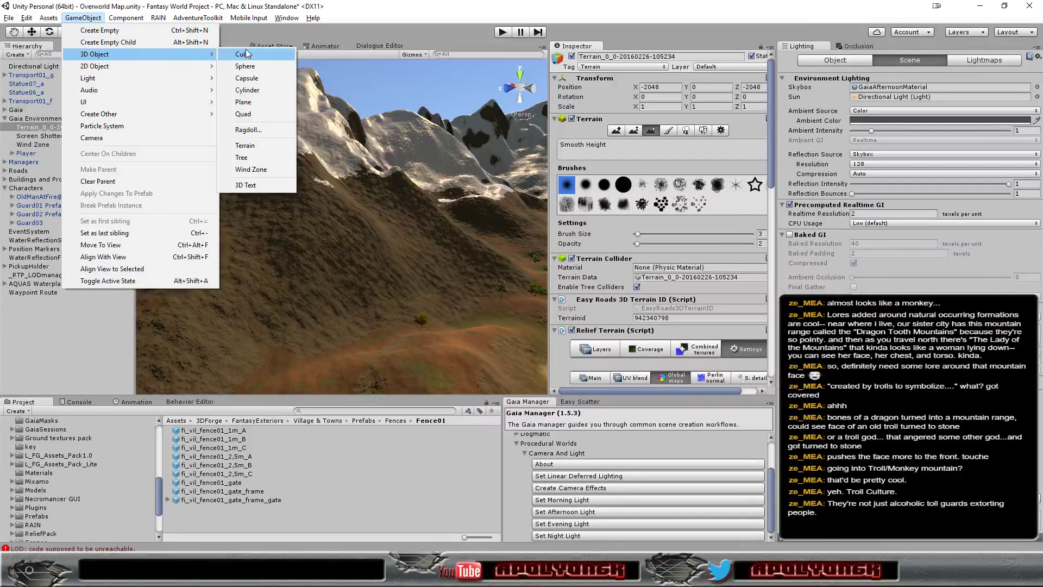
pyautogui.click(244, 102)
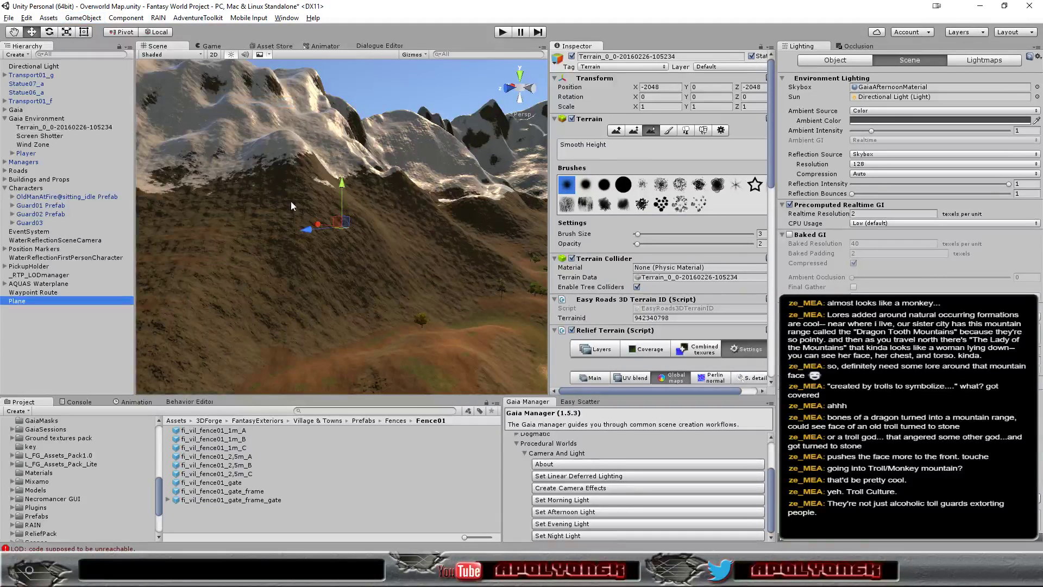
# Step: Move the Plane onto the mountain at X 1563, Y 362, Z -193
pyautogui.moveTo(318, 225)
pyautogui.mouseDown()
pyautogui.moveTo(339, 233)
pyautogui.moveTo(341, 254)
pyautogui.moveTo(325, 260)
pyautogui.mouseUp()
pyautogui.moveTo(329, 202)
pyautogui.mouseDown()
pyautogui.moveTo(327, 90)
pyautogui.moveTo(389, 256)
pyautogui.moveTo(333, 263)
pyautogui.moveTo(410, 311)
pyautogui.mouseUp()
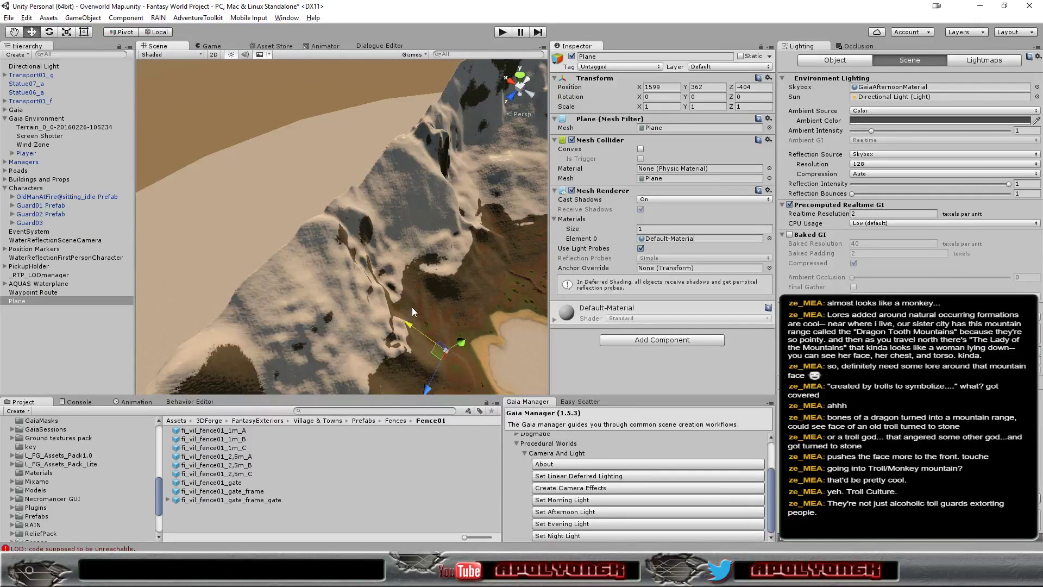
pyautogui.moveTo(393, 346); pyautogui.dragTo(355, 364)
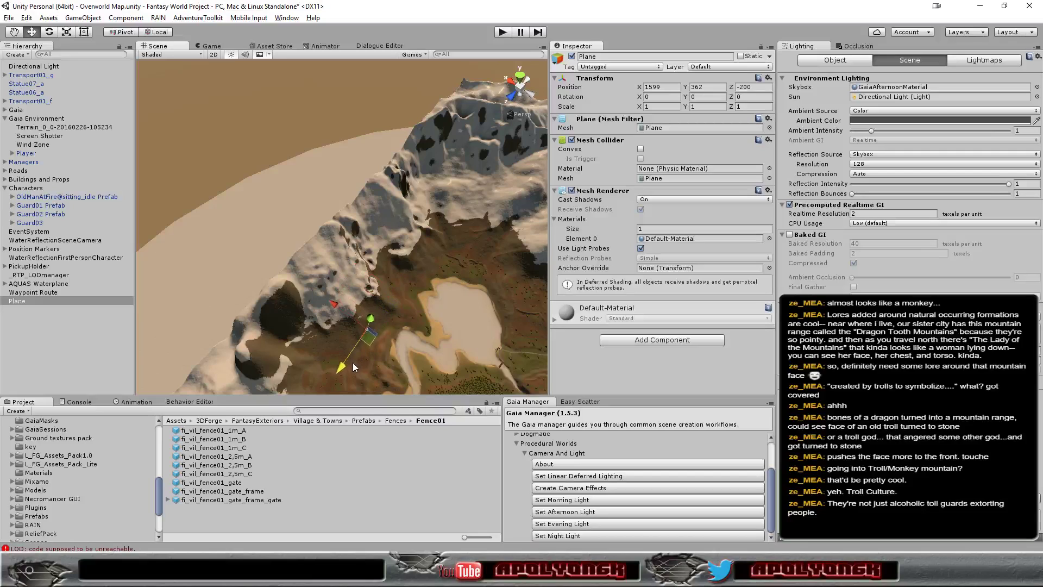
pyautogui.moveTo(337, 308); pyautogui.dragTo(341, 313)
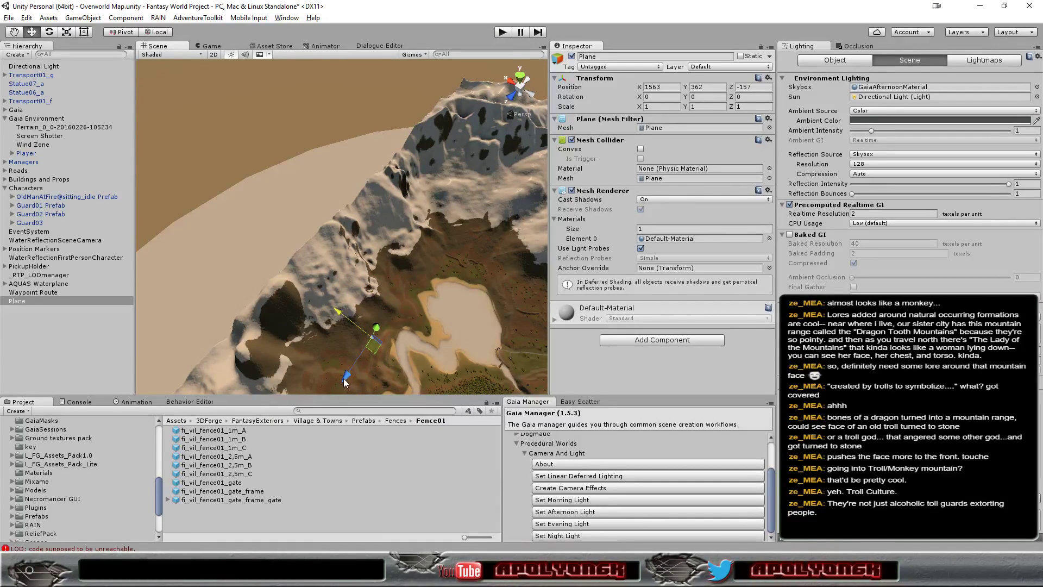
pyautogui.moveTo(344, 380); pyautogui.dragTo(349, 376)
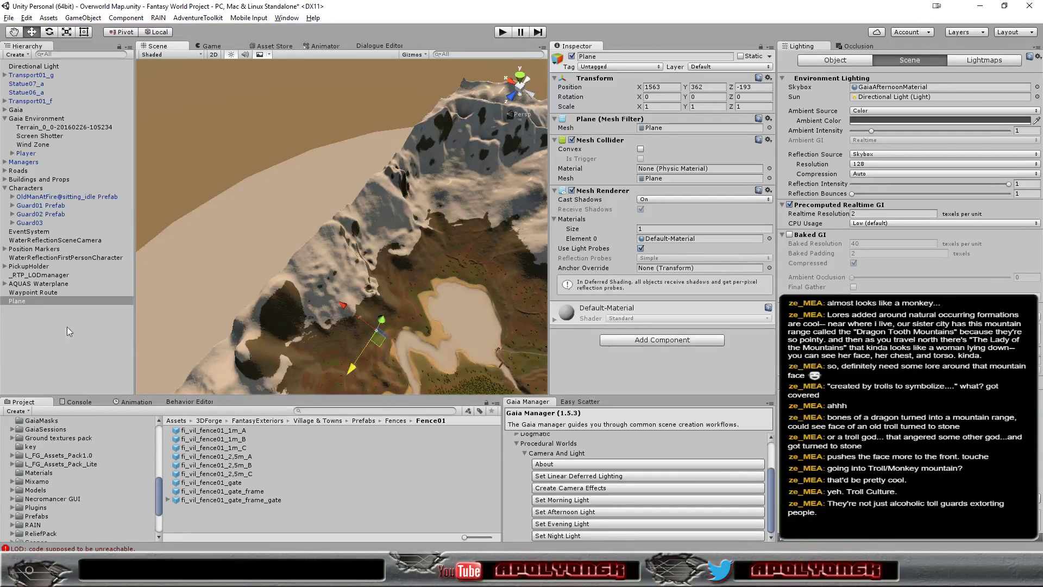
# Step: Lower the Plane to Y 177 above the grassy slope near the tree, checking from a low side view
pyautogui.doubleClick(18, 302)
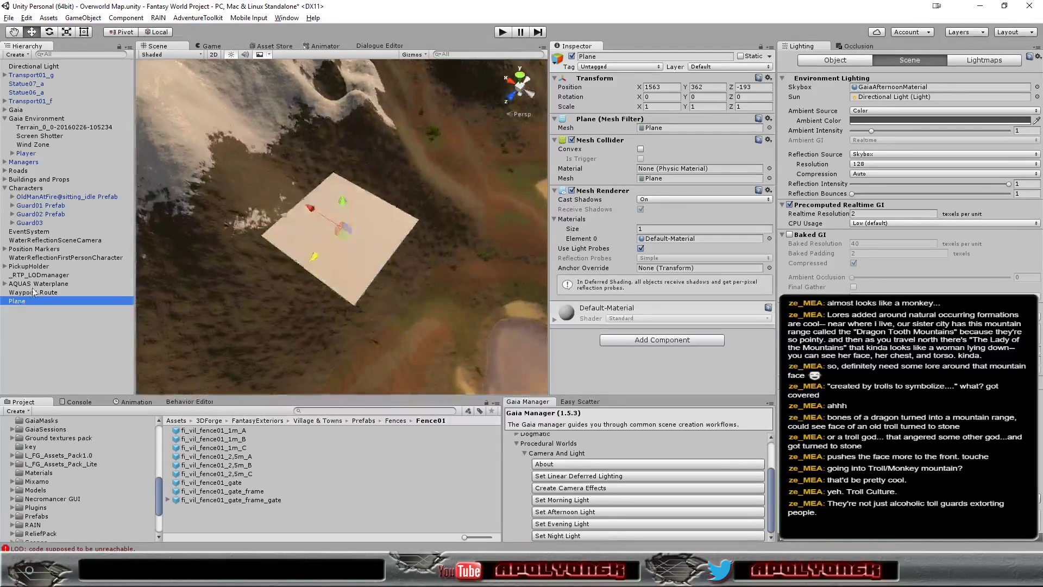
pyautogui.moveTo(329, 278)
pyautogui.keyDown('alt'); pyautogui.mouseDown()
pyautogui.moveTo(342, 187)
pyautogui.moveTo(345, 450)
pyautogui.moveTo(291, 163)
pyautogui.mouseUp(); pyautogui.keyUp('alt')
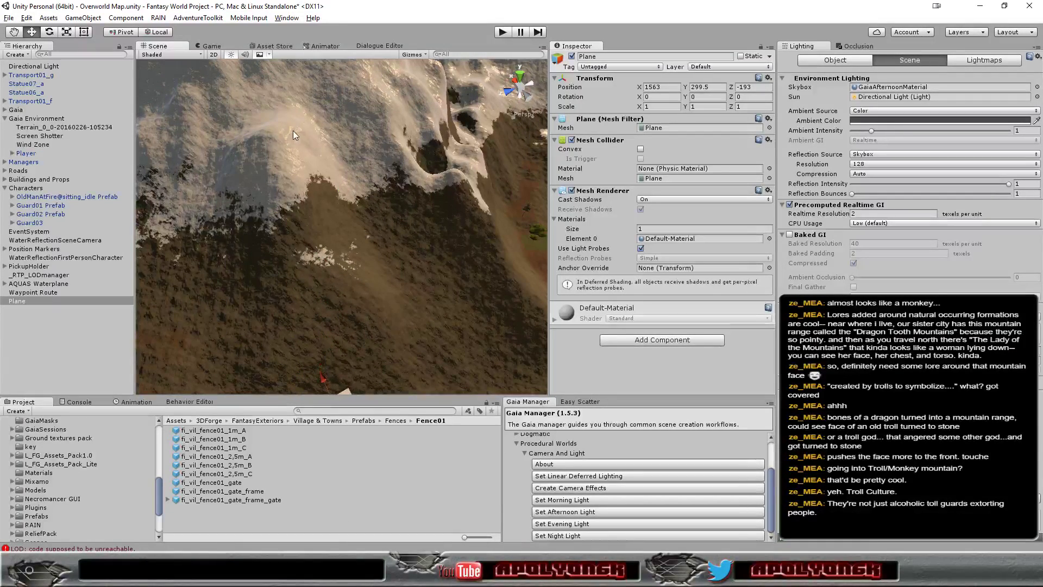
pyautogui.doubleClick(26, 300)
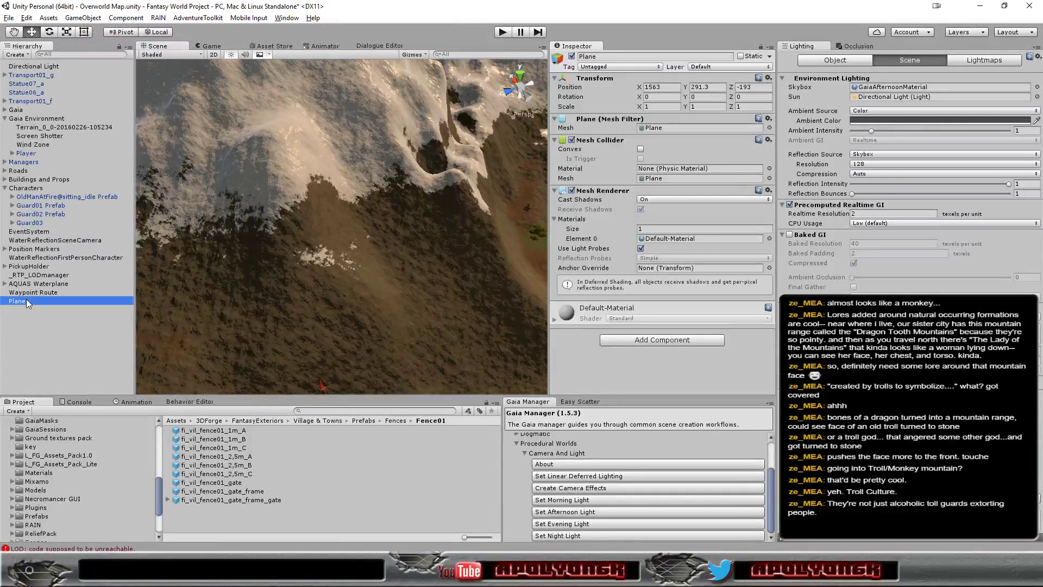
pyautogui.moveTo(341, 192)
pyautogui.mouseDown()
pyautogui.moveTo(319, 251)
pyautogui.moveTo(320, 373)
pyautogui.mouseUp()
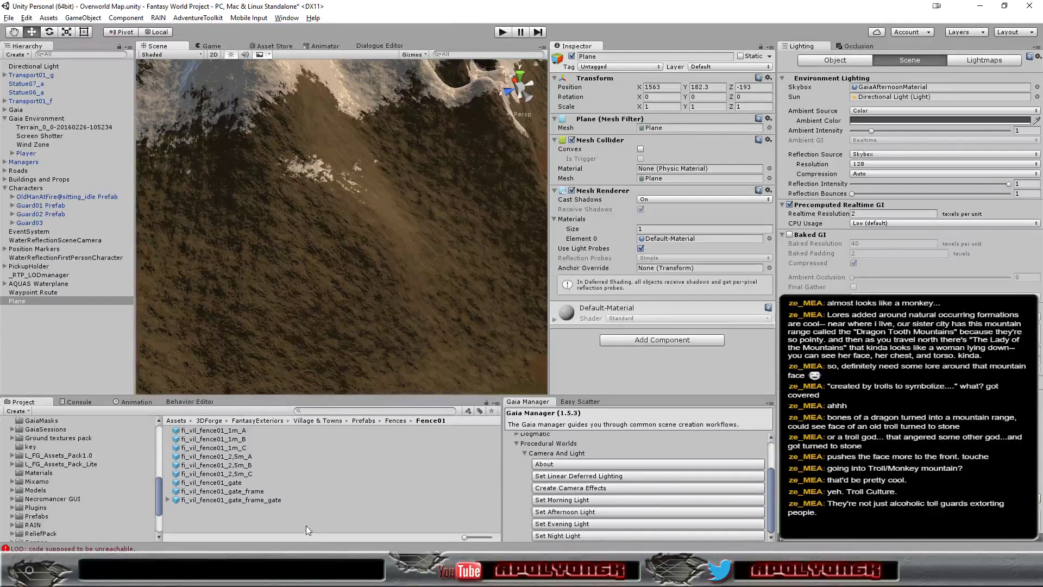
pyautogui.moveTo(307, 459); pyautogui.dragTo(305, 526)
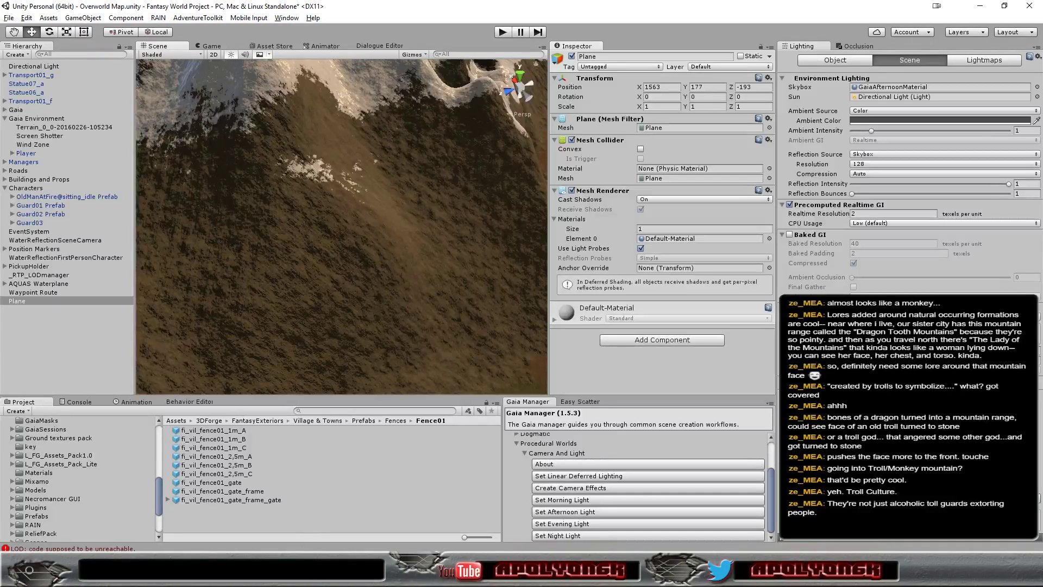
pyautogui.doubleClick(17, 301)
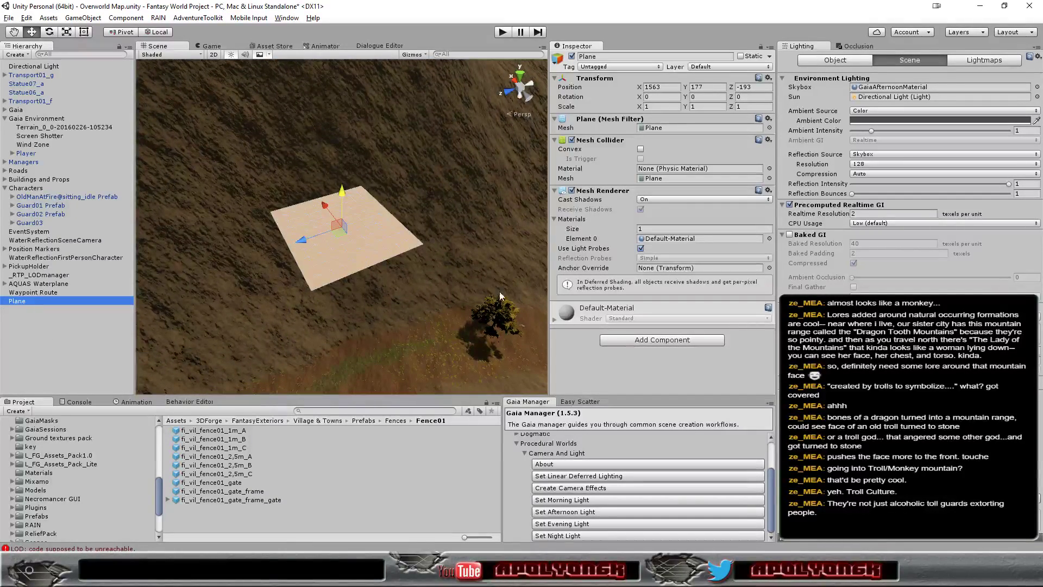
pyautogui.scroll(-2, 449, 285)
pyautogui.scroll(-2, 449, 304)
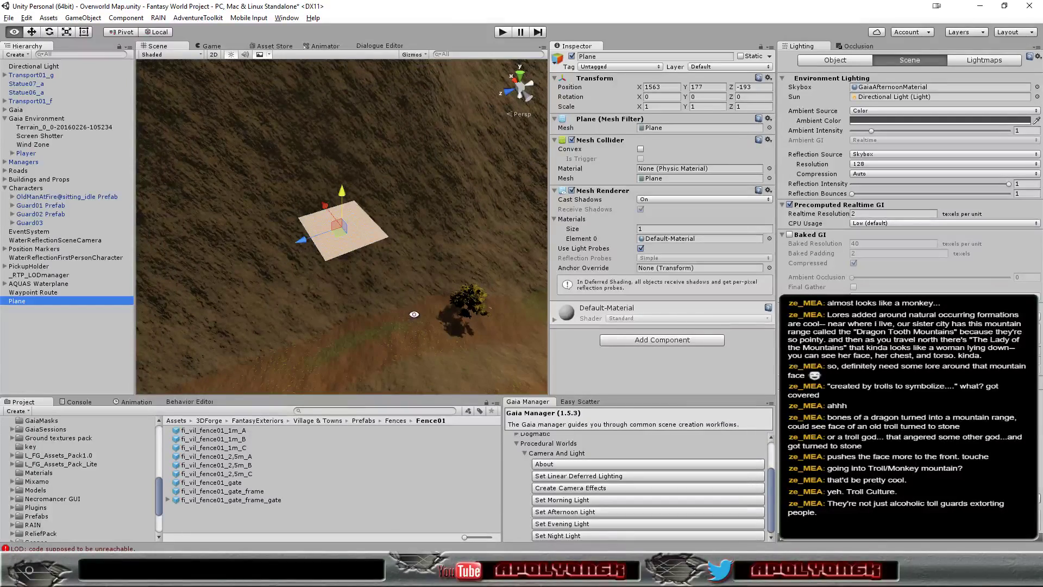
pyautogui.keyDown('alt'); pyautogui.moveTo(351, 148); pyautogui.dragTo(657, 104); pyautogui.keyUp('alt')
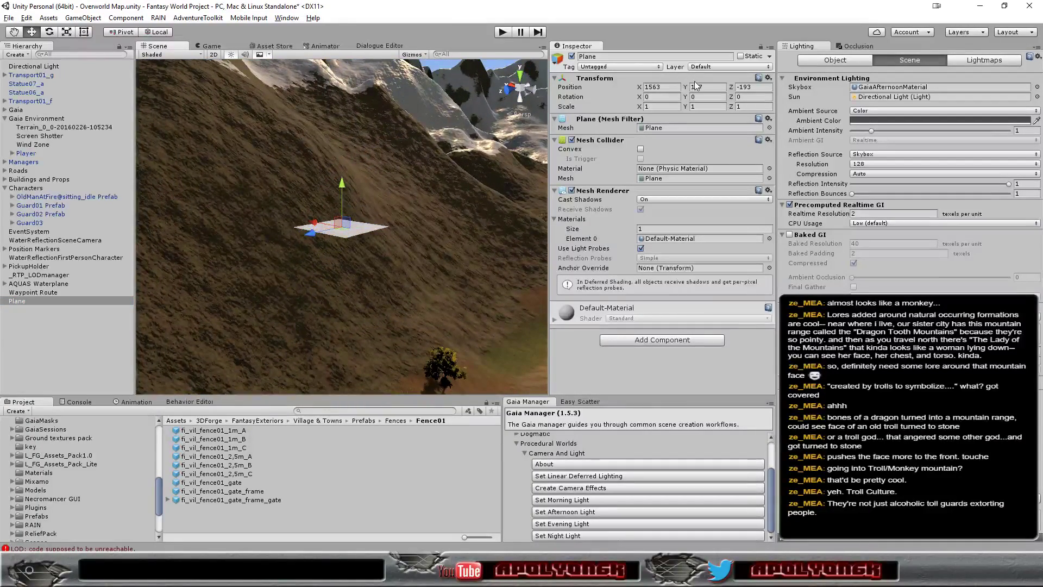
# Step: Set the Plane's Position Y to 120 and view it resting on the slope beside the tree
pyautogui.click(696, 86)
pyautogui.write('120')
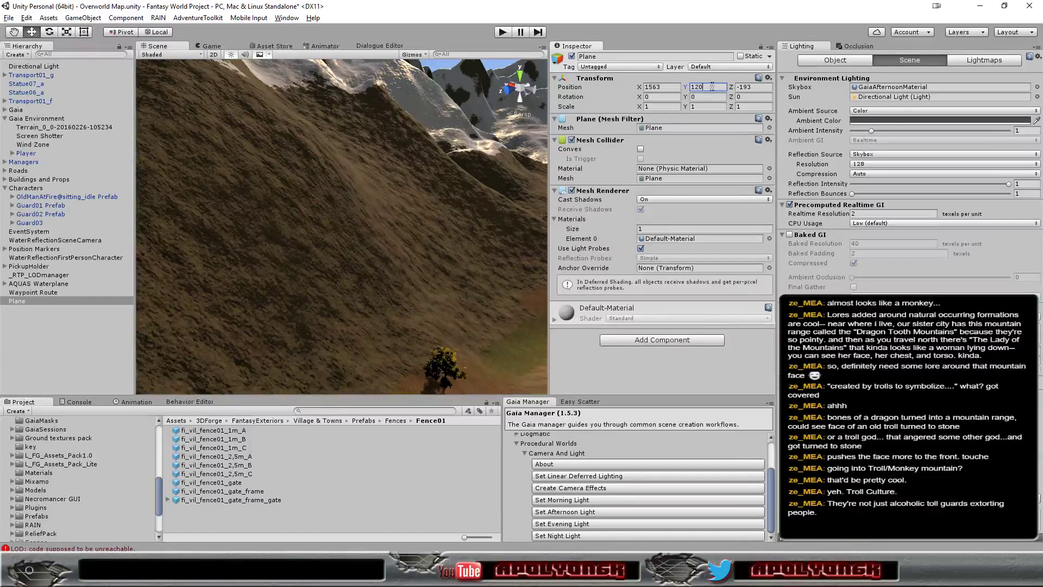
pyautogui.moveTo(397, 214)
pyautogui.keyDown('alt'); pyautogui.mouseDown()
pyautogui.moveTo(369, 297)
pyautogui.moveTo(290, 304)
pyautogui.moveTo(318, 342)
pyautogui.moveTo(294, 287)
pyautogui.mouseUp(); pyautogui.keyUp('alt')
pyautogui.scroll(3, 318, 342)
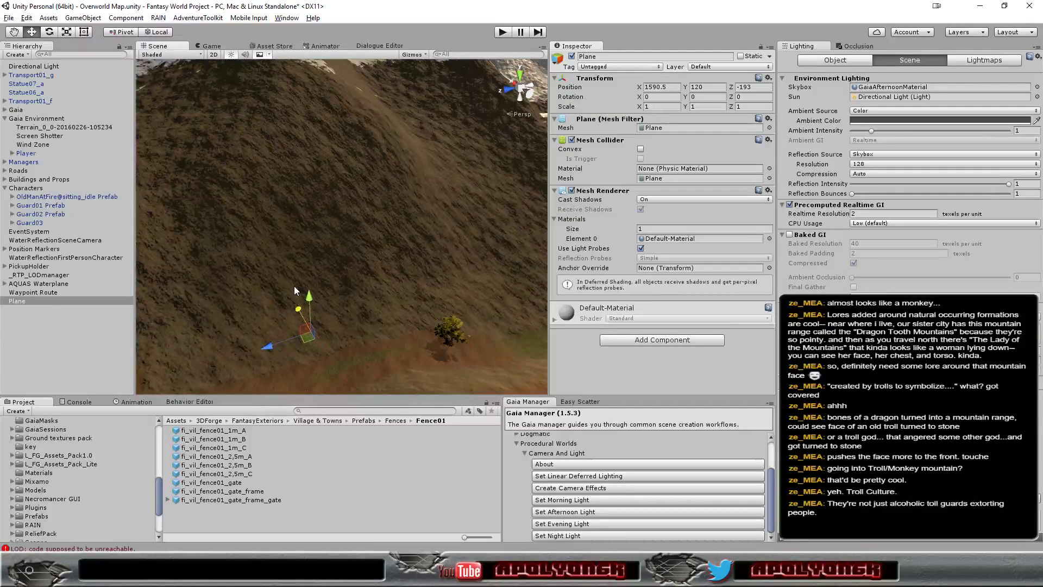
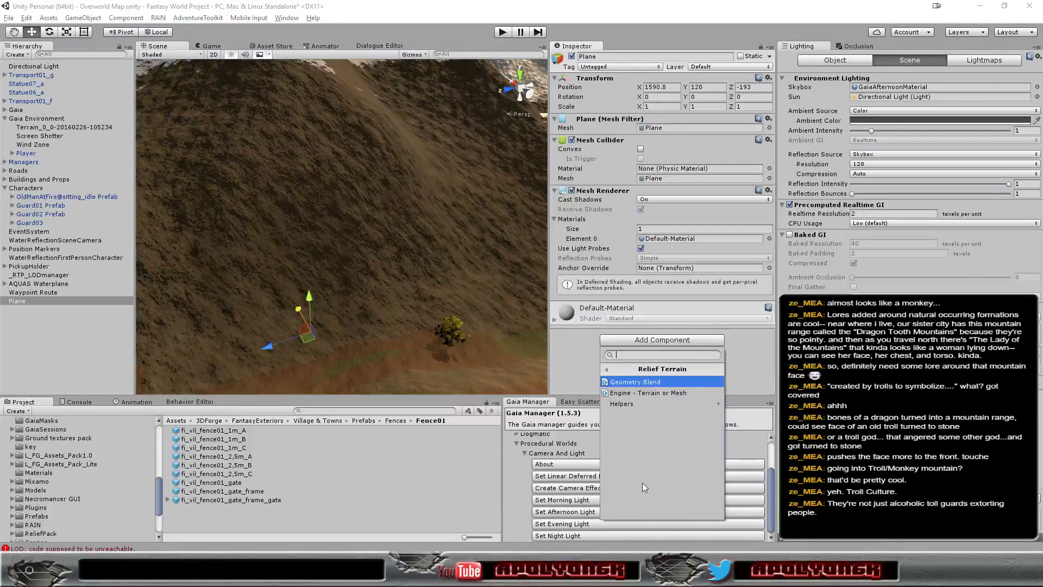
# Step: Add a Geometry Blend component to the Plane and widen the Inspector to show its settings
pyautogui.click(651, 383)
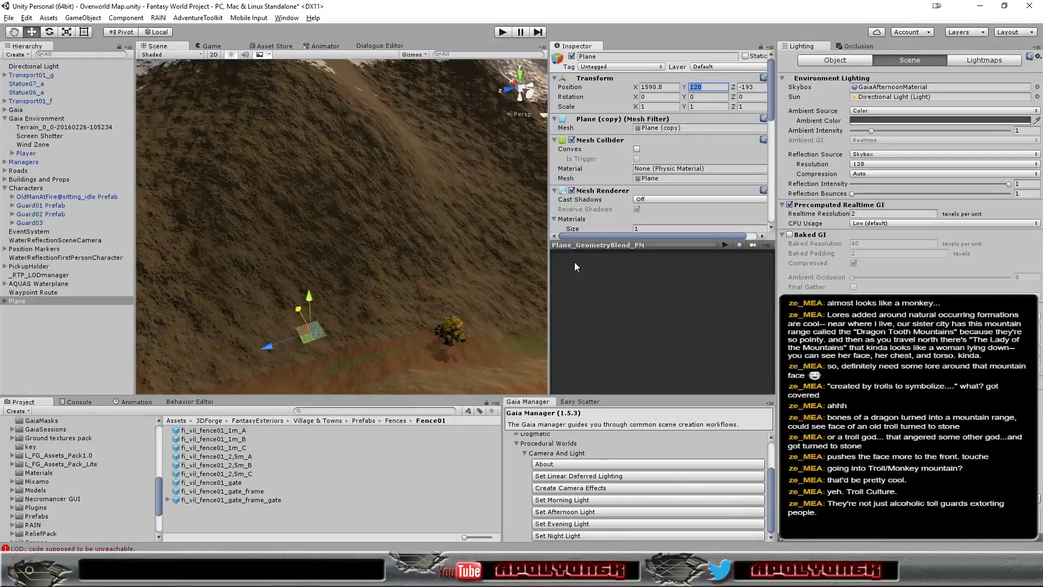
pyautogui.moveTo(631, 244); pyautogui.dragTo(635, 358)
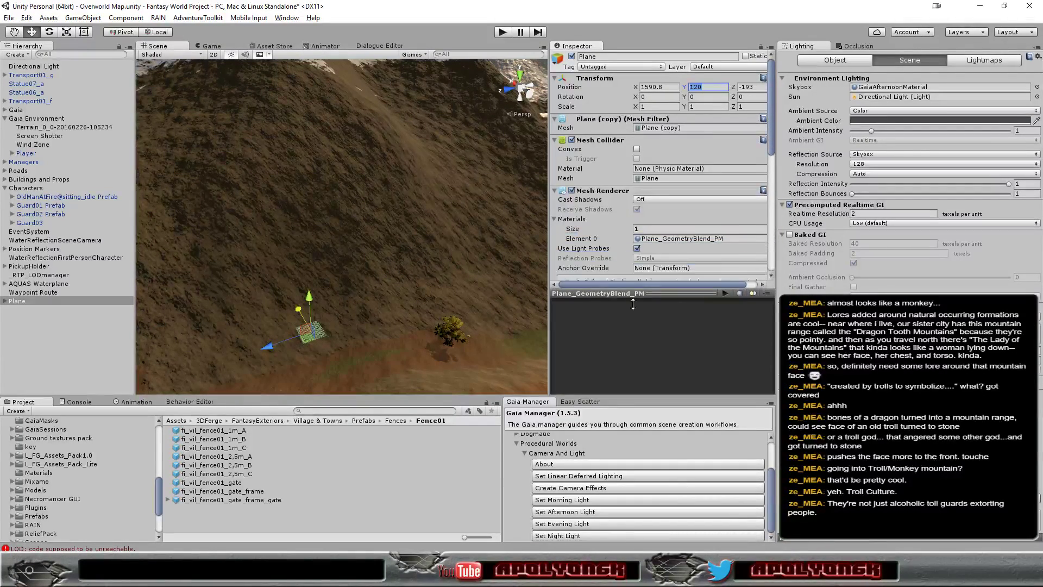
pyautogui.scroll(-3, 624, 235)
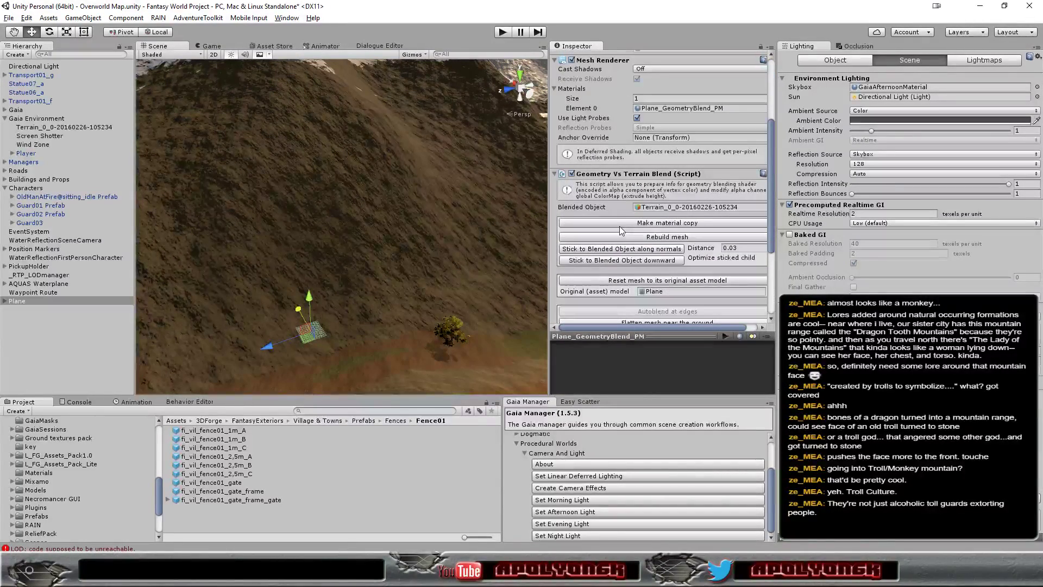
pyautogui.scroll(-3, 620, 226)
# Step: Stick the plane down onto the terrain beneath it
pyautogui.click(608, 194)
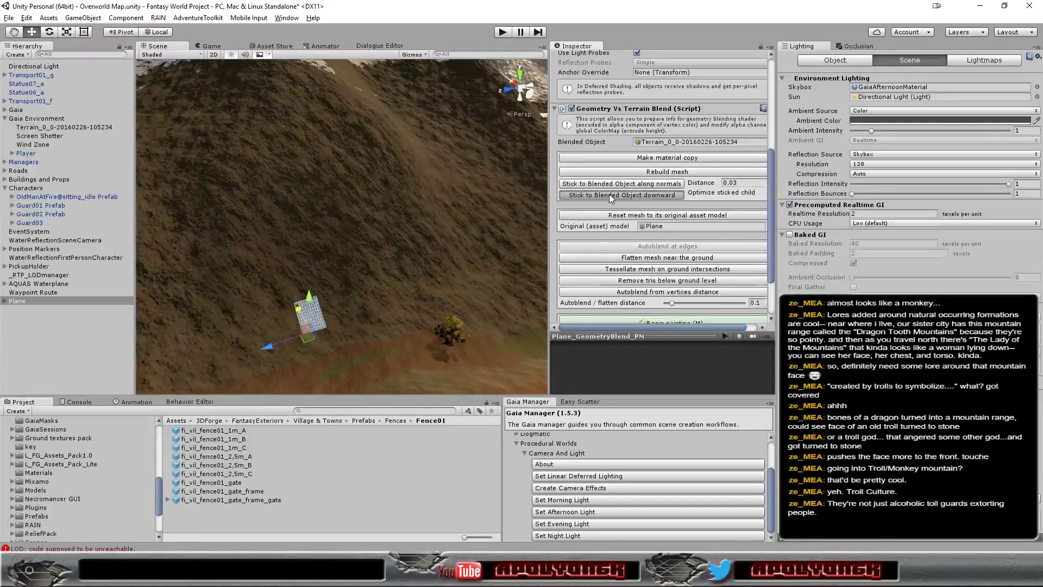
pyautogui.moveTo(389, 311)
pyautogui.mouseDown(button='right')
pyautogui.moveTo(308, 260)
pyautogui.moveTo(306, 335)
pyautogui.moveTo(310, 285)
pyautogui.mouseUp(button='right')
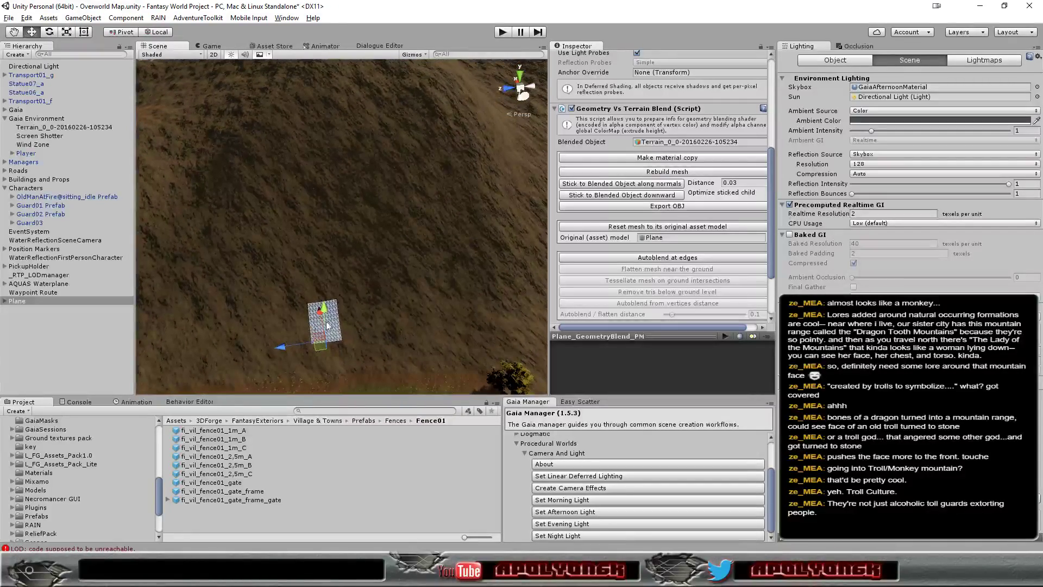
pyautogui.scroll(-3, 307, 281)
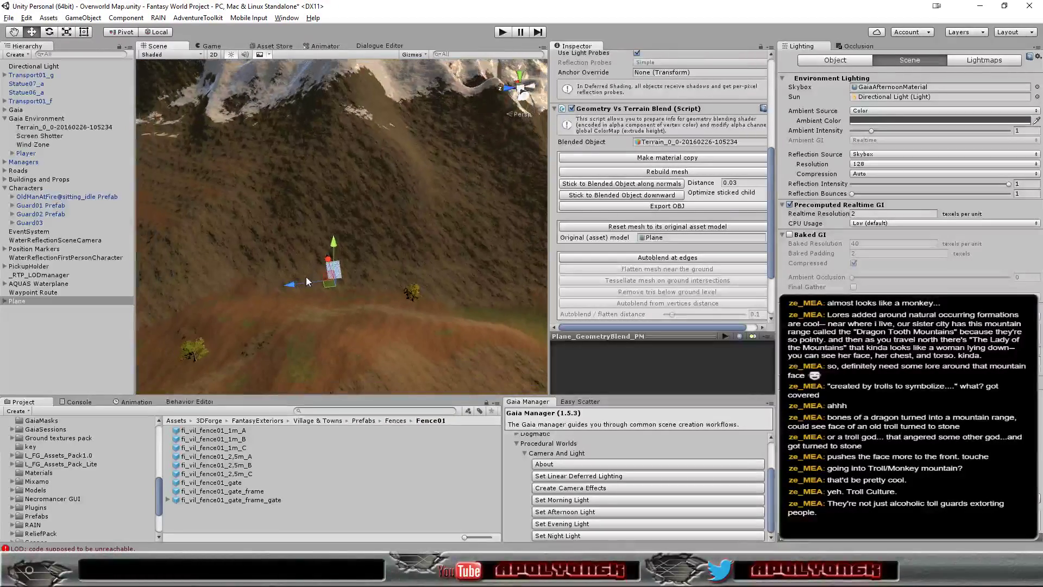
# Step: Move the plane right along the slope and conform it onto the terrain again
pyautogui.moveTo(287, 289); pyautogui.dragTo(313, 285)
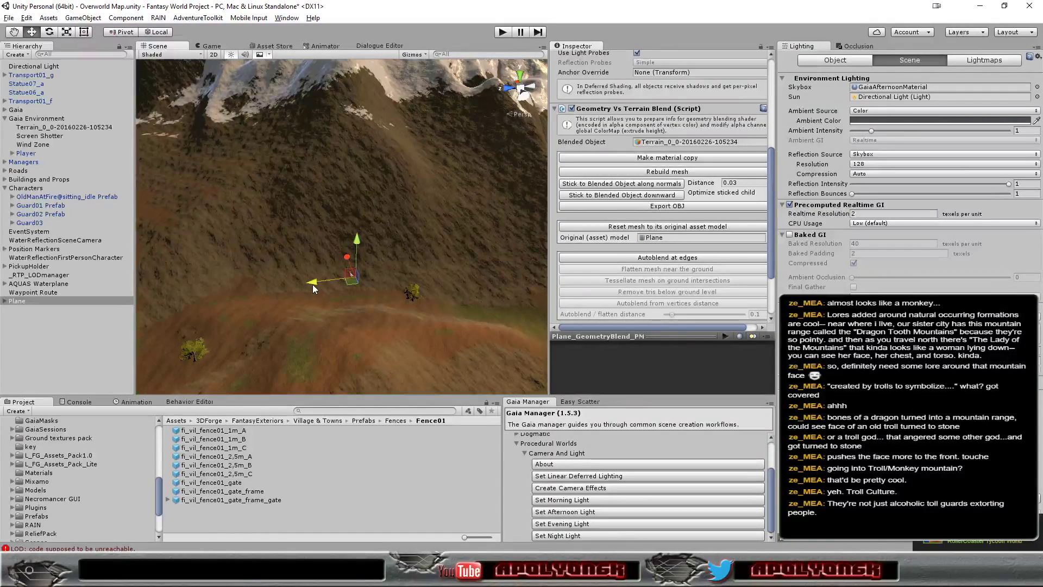
pyautogui.click(603, 197)
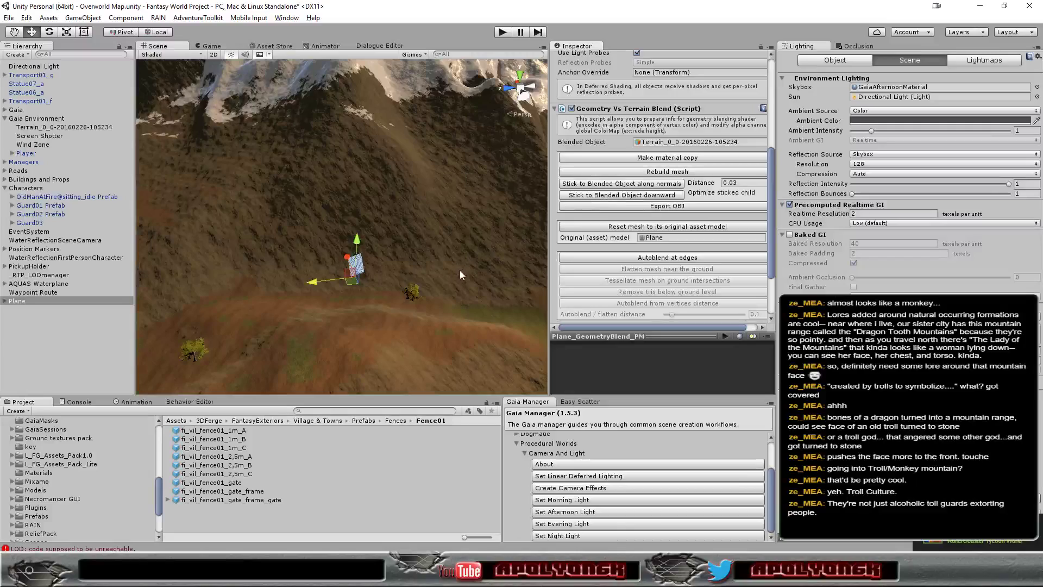
pyautogui.scroll(2, 422, 265)
pyautogui.scroll(2, 429, 279)
pyautogui.scroll(2, 428, 291)
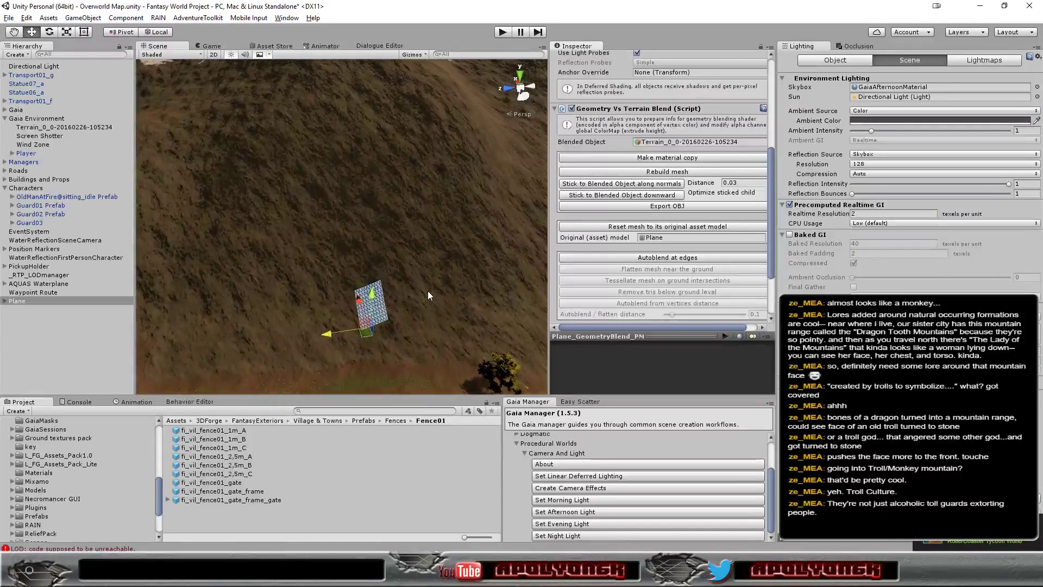
pyautogui.scroll(2, 428, 312)
pyautogui.moveTo(428, 312)
pyautogui.keyDown('alt'); pyautogui.mouseDown()
pyautogui.moveTo(425, 255)
pyautogui.moveTo(420, 339)
pyautogui.mouseUp(); pyautogui.keyUp('alt')
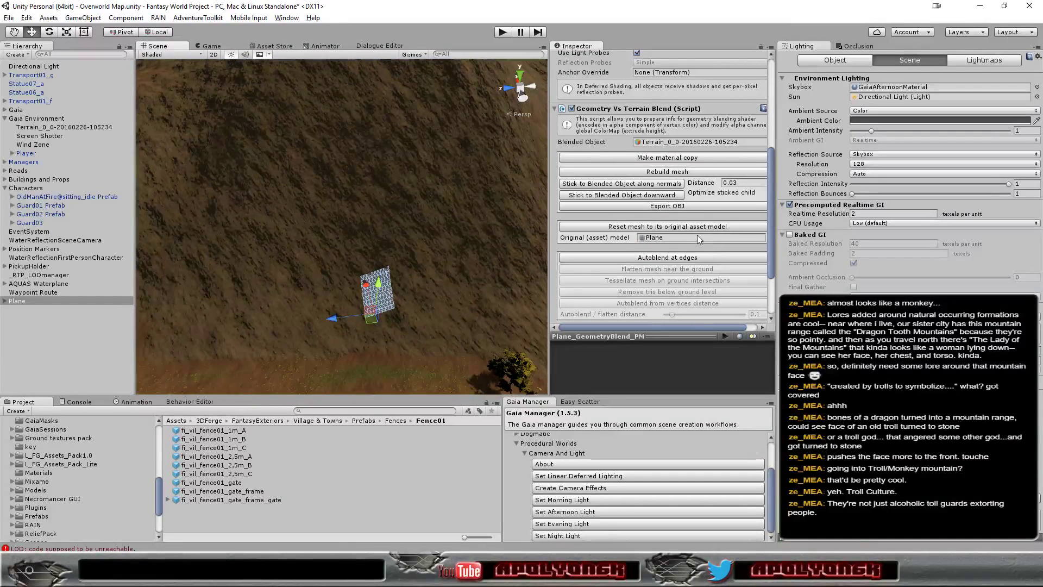
pyautogui.scroll(-3, 707, 250)
# Step: Paint in Del tris mode to erase triangles from the plane, raising brush area size to 2.64
pyautogui.click(708, 256)
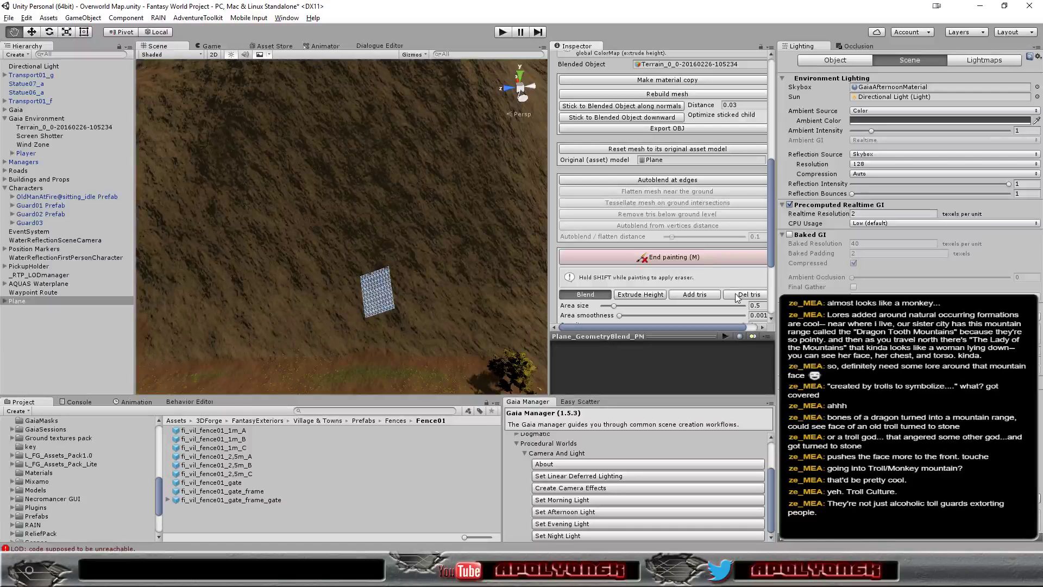
pyautogui.click(739, 296)
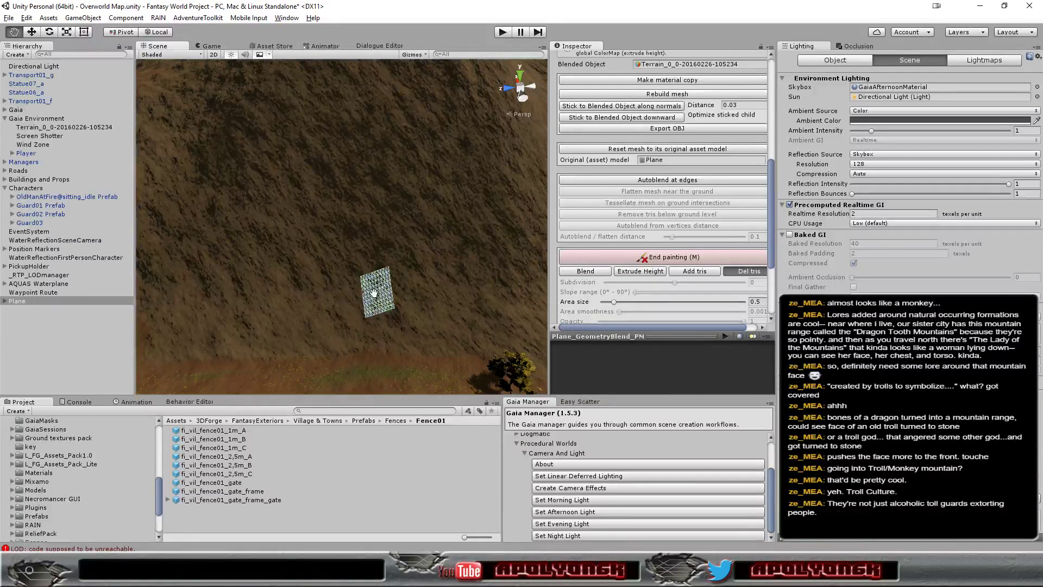
pyautogui.moveTo(377, 310); pyautogui.dragTo(387, 308)
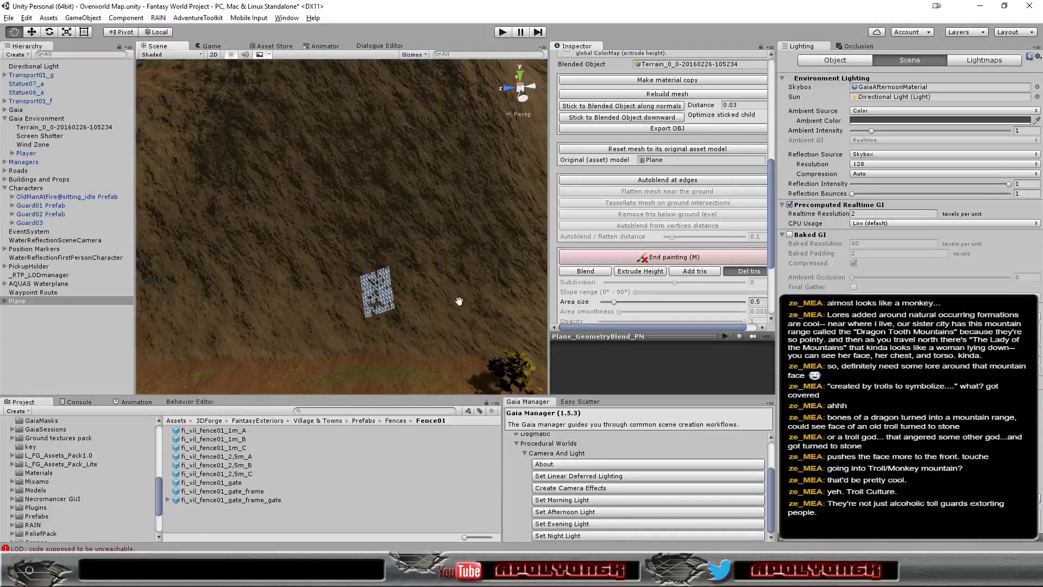
pyautogui.moveTo(620, 299); pyautogui.dragTo(664, 306)
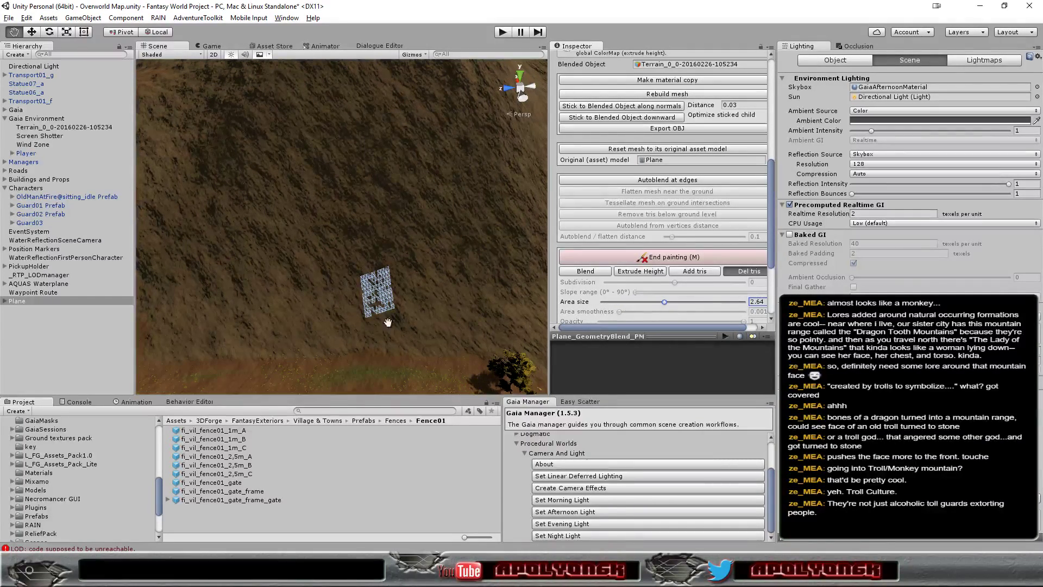
pyautogui.moveTo(380, 302); pyautogui.dragTo(387, 297)
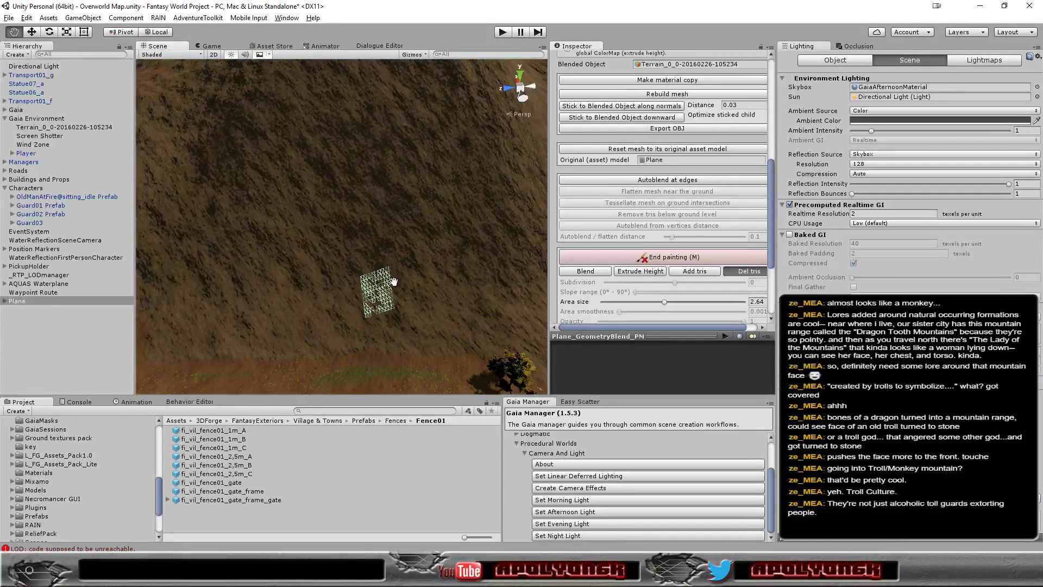
# Step: Erase the leftover patch, then paint a strip of new triangles with Add tris
pyautogui.click(377, 308)
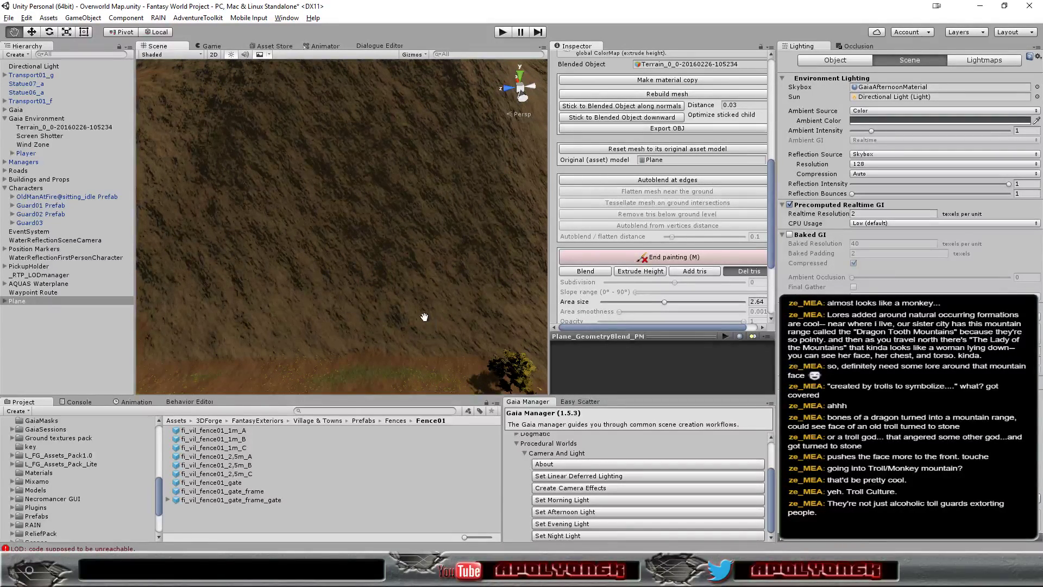
pyautogui.click(697, 271)
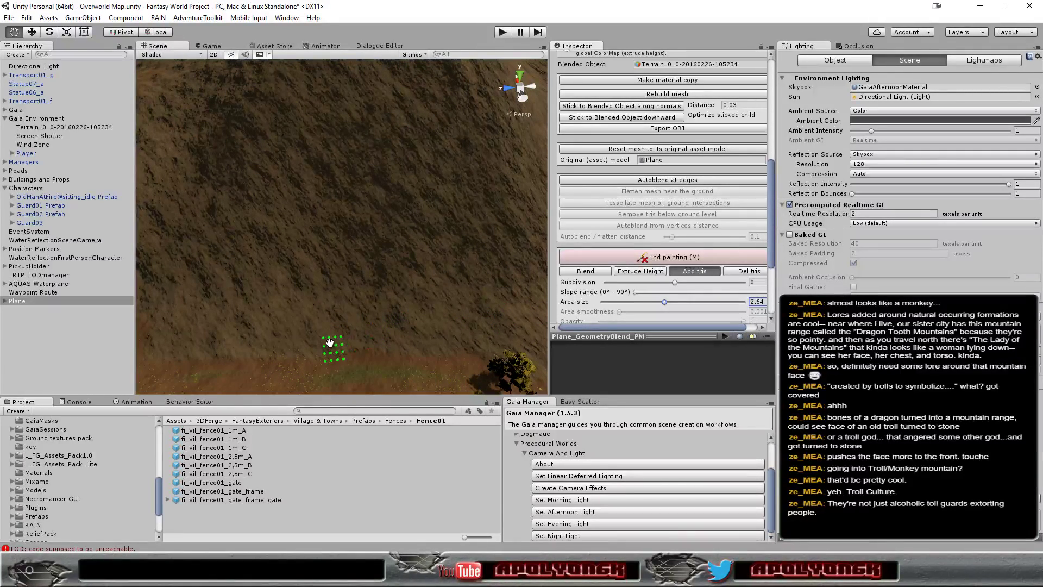
pyautogui.moveTo(337, 377)
pyautogui.keyDown('alt'); pyautogui.mouseDown()
pyautogui.moveTo(325, 288)
pyautogui.moveTo(319, 326)
pyautogui.mouseUp(); pyautogui.keyUp('alt')
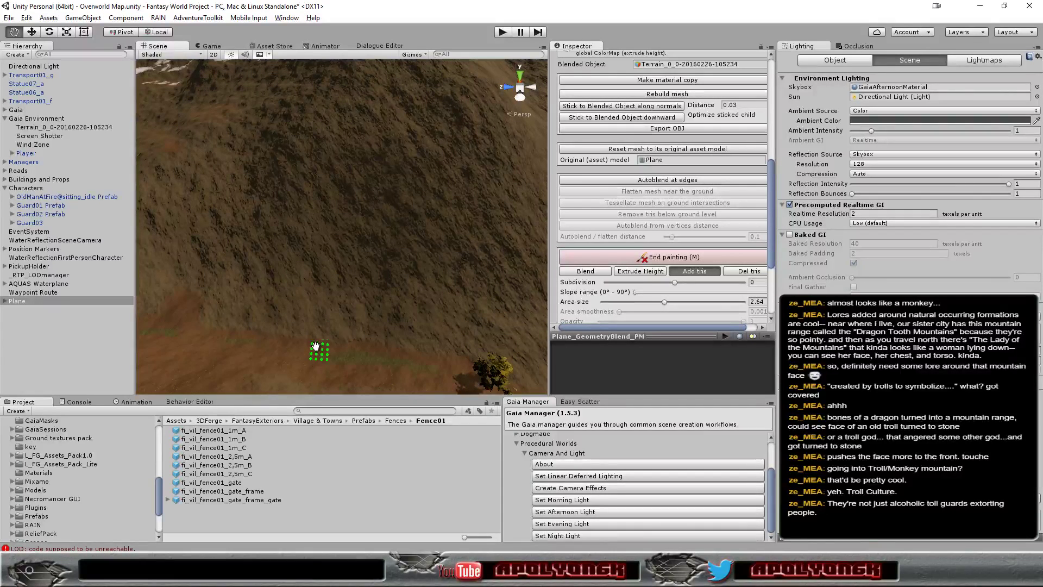
pyautogui.moveTo(319, 335)
pyautogui.mouseDown()
pyautogui.moveTo(396, 336)
pyautogui.moveTo(420, 301)
pyautogui.moveTo(330, 313)
pyautogui.moveTo(369, 308)
pyautogui.moveTo(353, 274)
pyautogui.moveTo(387, 261)
pyautogui.mouseUp()
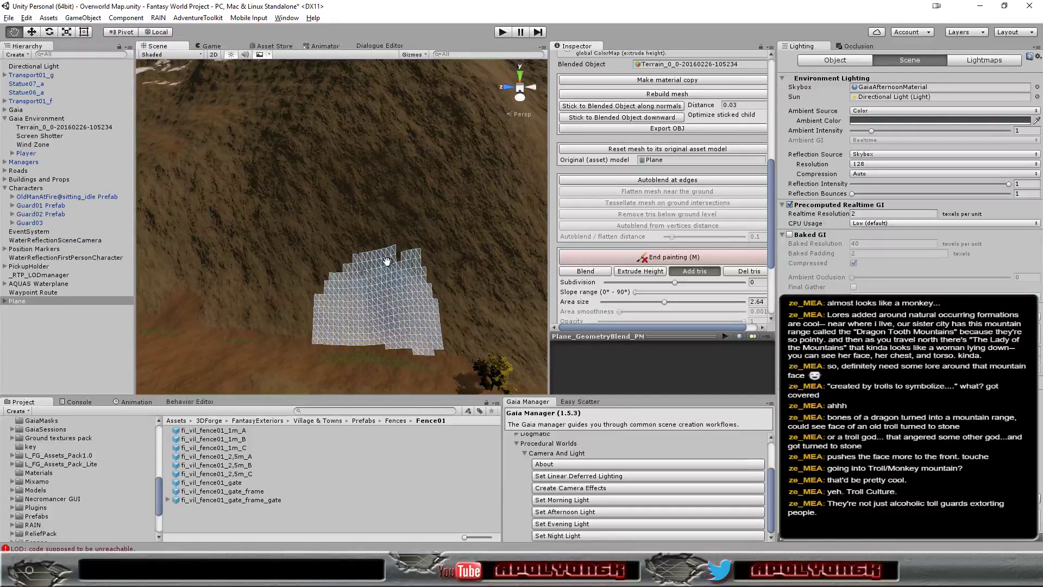
# Step: Extend the patch with added triangles along its bottom-left, left and lower edges
pyautogui.moveTo(369, 325)
pyautogui.mouseDown()
pyautogui.moveTo(358, 356)
pyautogui.moveTo(431, 351)
pyautogui.moveTo(482, 272)
pyautogui.moveTo(404, 218)
pyautogui.moveTo(498, 274)
pyautogui.moveTo(419, 303)
pyautogui.moveTo(326, 261)
pyautogui.mouseUp()
pyautogui.scroll(3, 424, 304)
pyautogui.scroll(3, 428, 304)
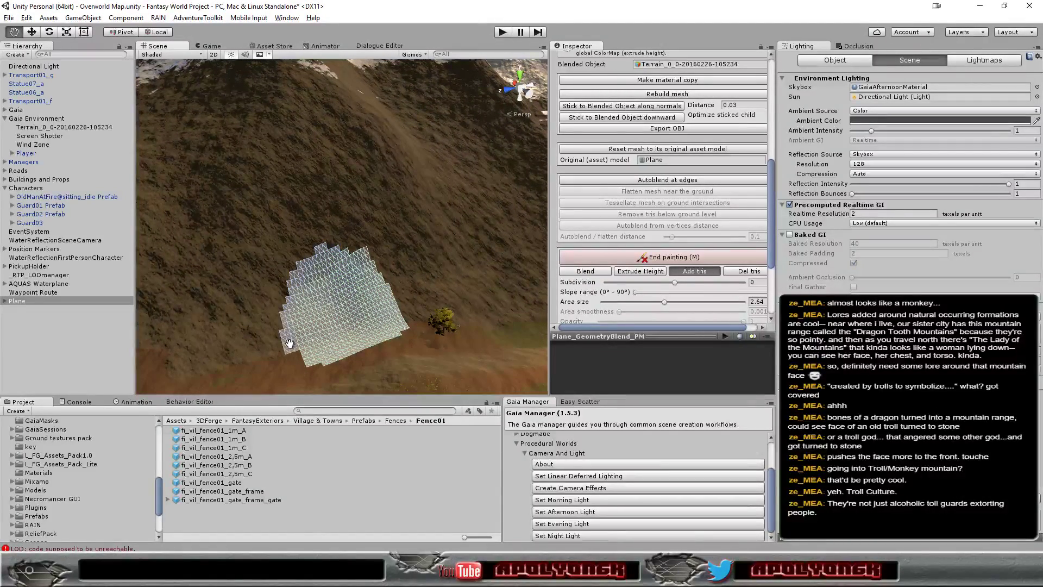
pyautogui.moveTo(290, 344); pyautogui.dragTo(281, 348)
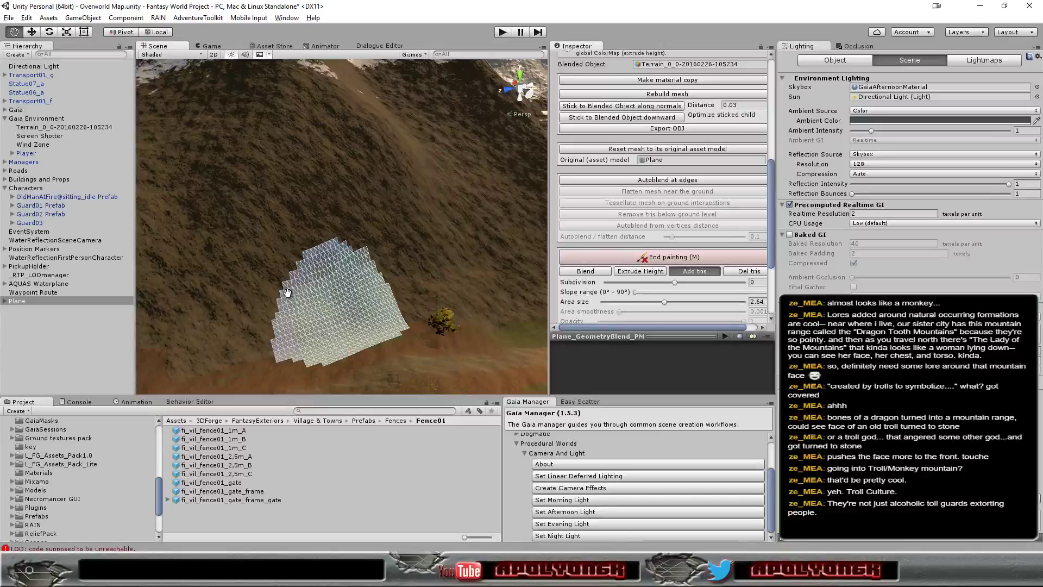
pyautogui.moveTo(287, 288)
pyautogui.keyDown('alt'); pyautogui.mouseDown()
pyautogui.moveTo(179, 235)
pyautogui.moveTo(367, 367)
pyautogui.moveTo(320, 386)
pyautogui.mouseUp(); pyautogui.keyUp('alt')
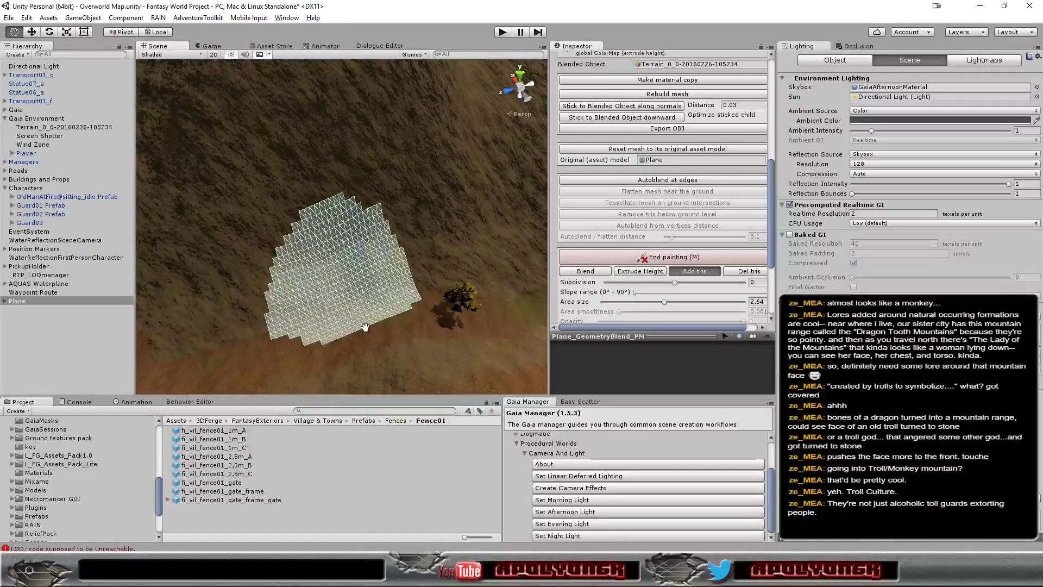
pyautogui.click(289, 332)
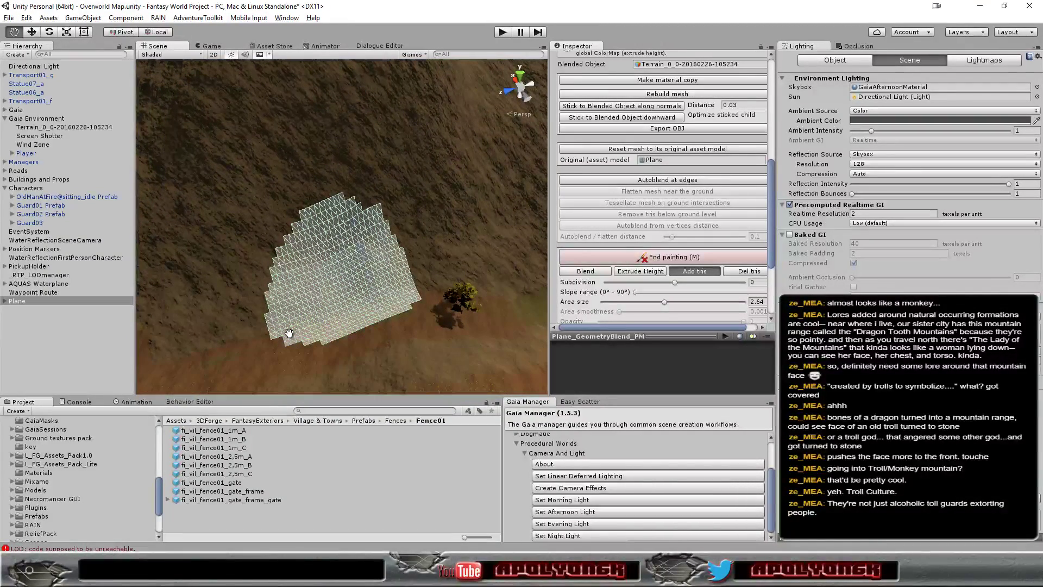
pyautogui.click(286, 337)
pyautogui.moveTo(292, 341); pyautogui.dragTo(348, 293)
# Step: Switch to Del tris and erase triangles to open a hole in the wall's middle
pyautogui.click(750, 271)
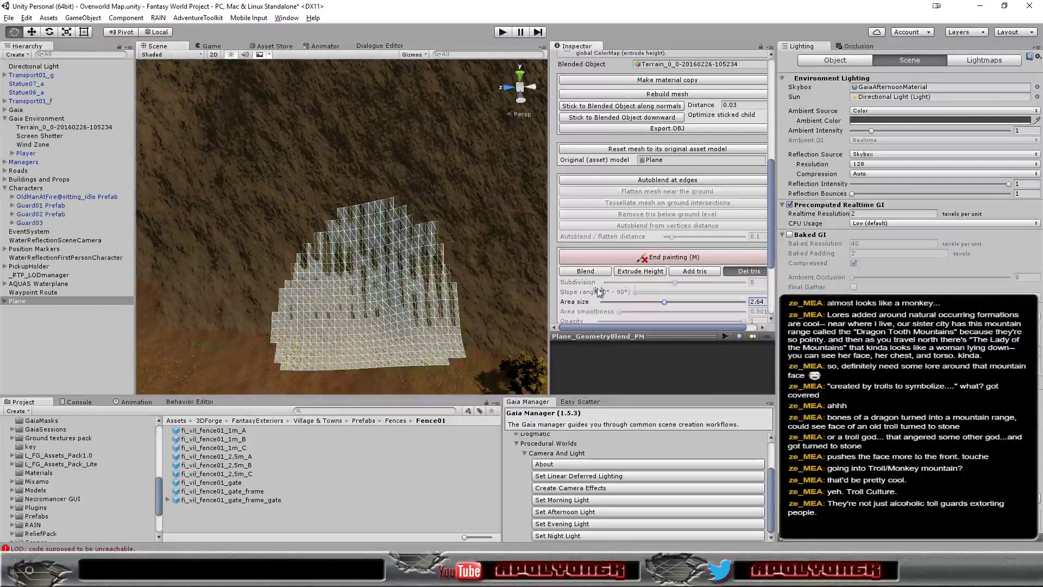
pyautogui.moveTo(374, 284); pyautogui.dragTo(357, 310)
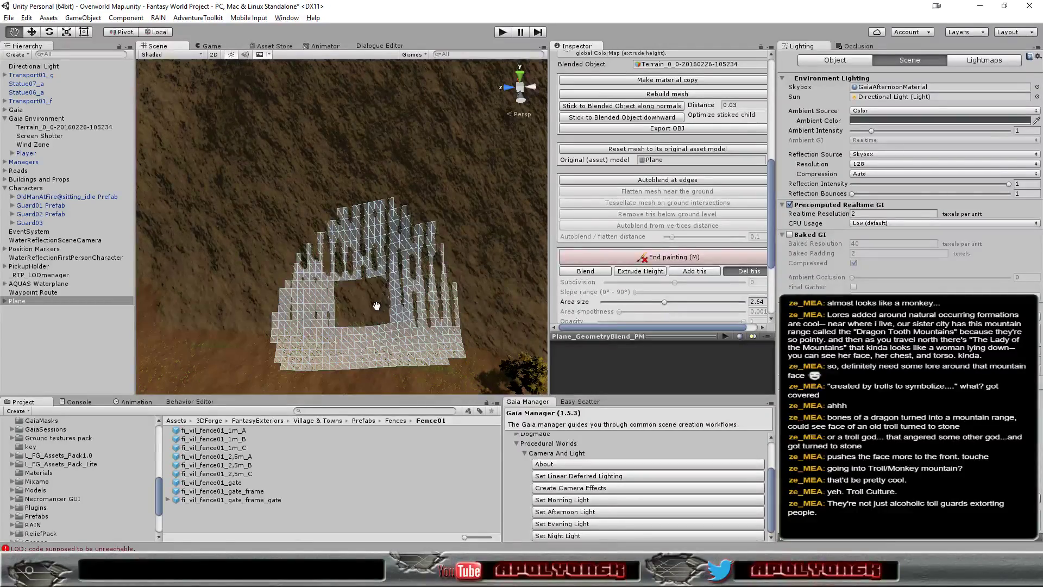
pyautogui.scroll(5, 373, 304)
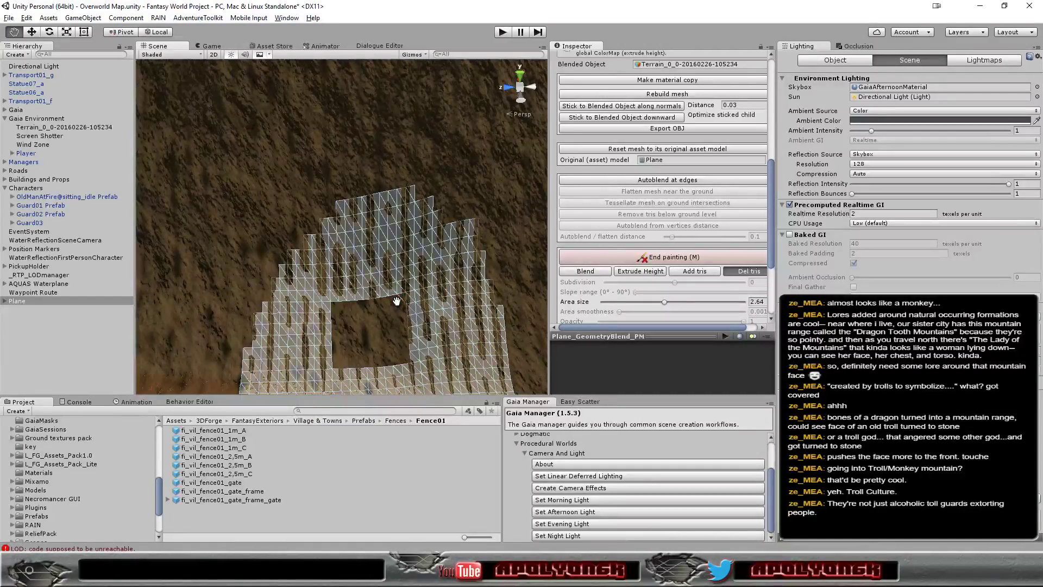
# Step: Orbit around the mesh to inspect the opening from several angles
pyautogui.moveTo(386, 333)
pyautogui.keyDown('alt'); pyautogui.mouseDown()
pyautogui.moveTo(520, 320)
pyautogui.moveTo(303, 324)
pyautogui.mouseUp(); pyautogui.keyUp('alt')
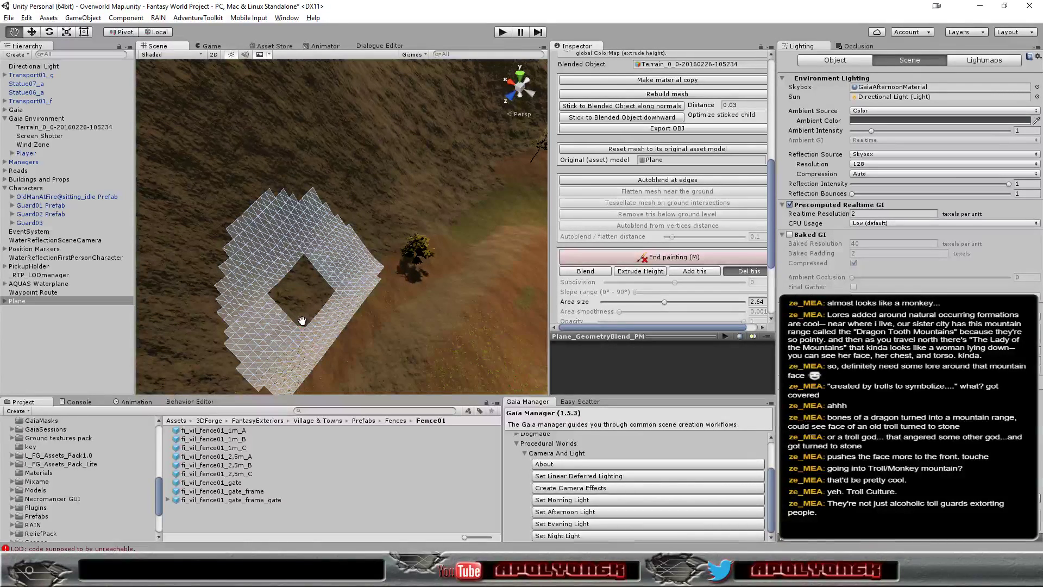
pyautogui.keyDown('alt'); pyautogui.moveTo(337, 295); pyautogui.dragTo(105, 286); pyautogui.keyUp('alt')
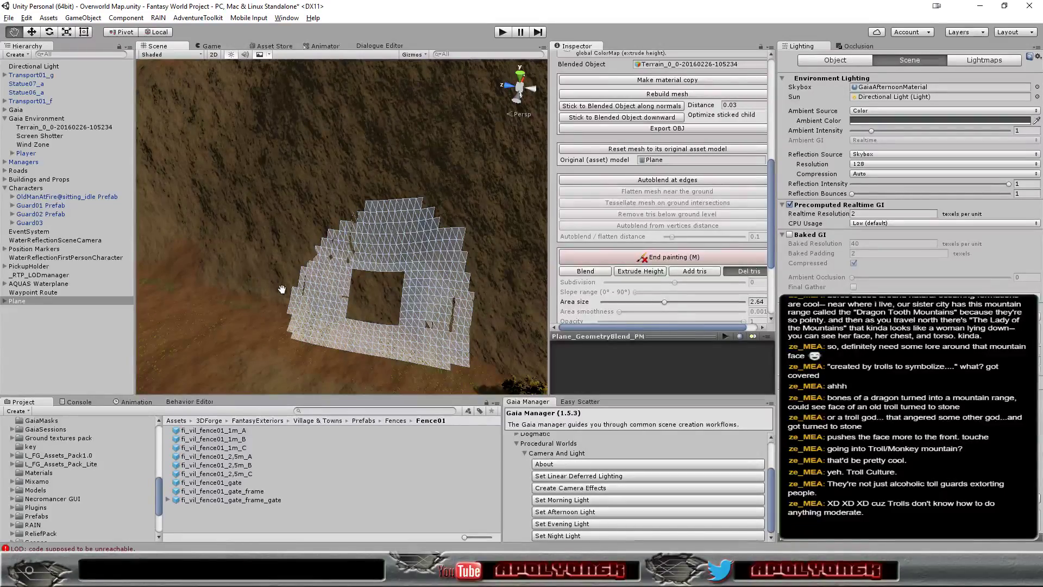
pyautogui.moveTo(282, 289)
pyautogui.keyDown('alt'); pyautogui.mouseDown()
pyautogui.moveTo(422, 279)
pyautogui.moveTo(339, 348)
pyautogui.mouseUp(); pyautogui.keyUp('alt')
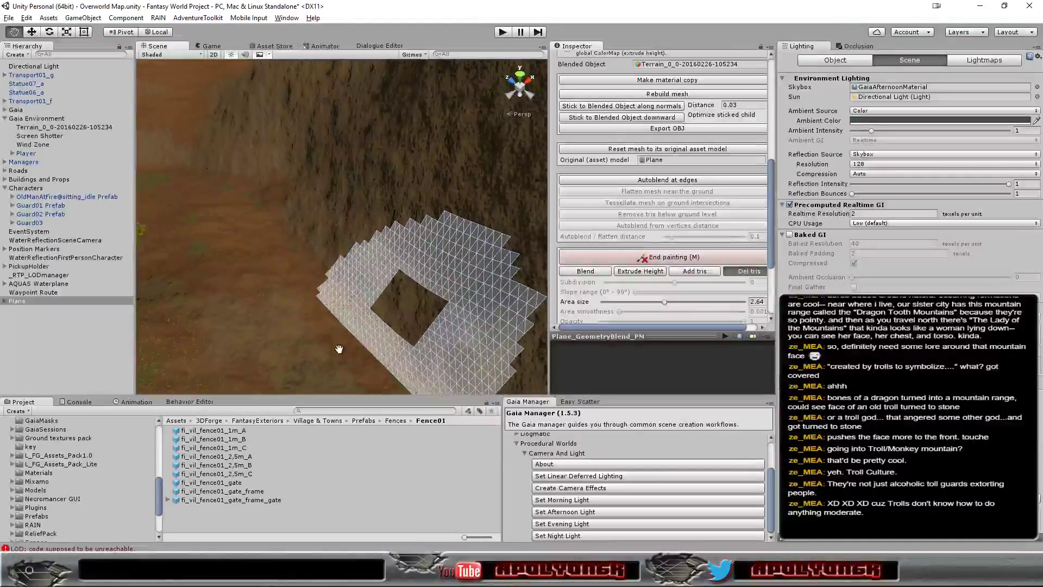
pyautogui.scroll(-2, 328, 359)
pyautogui.scroll(-1, 323, 363)
pyautogui.scroll(-2, 315, 368)
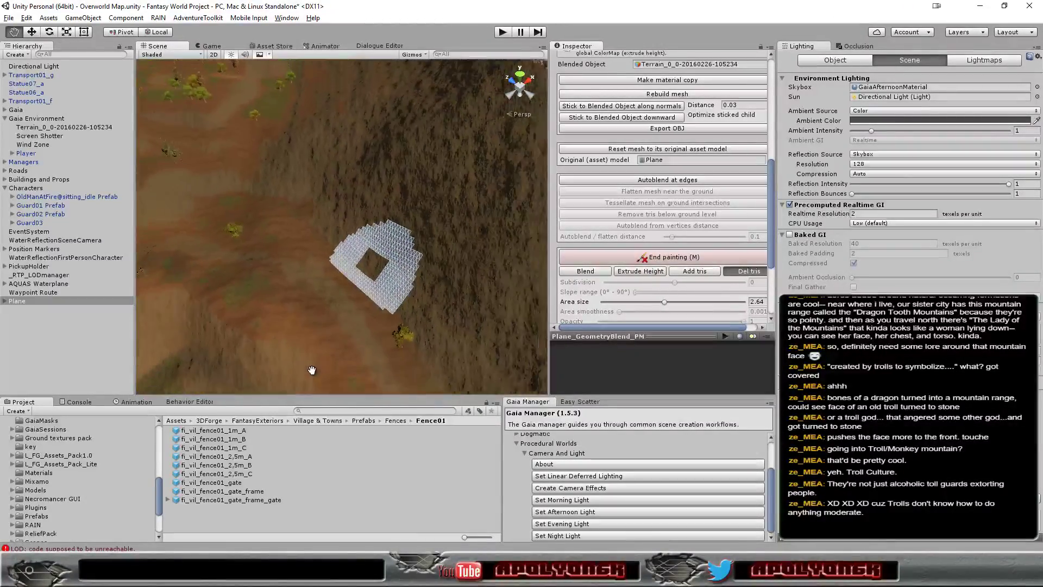
pyautogui.moveTo(312, 370)
pyautogui.keyDown('alt'); pyautogui.mouseDown()
pyautogui.moveTo(683, 184)
pyautogui.moveTo(590, 226)
pyautogui.moveTo(186, 221)
pyautogui.moveTo(465, 297)
pyautogui.mouseUp(); pyautogui.keyUp('alt')
pyautogui.scroll(2, 462, 301)
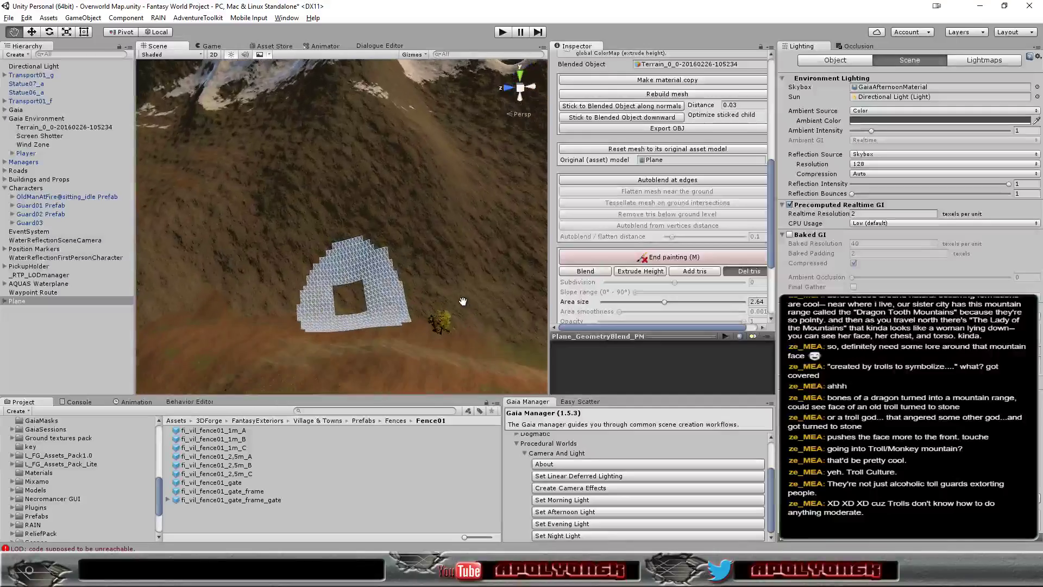
pyautogui.scroll(1, 462, 301)
pyautogui.scroll(2, 463, 301)
pyautogui.moveTo(462, 301)
pyautogui.keyDown('alt'); pyautogui.mouseDown()
pyautogui.moveTo(488, 311)
pyautogui.moveTo(468, 335)
pyautogui.mouseUp(); pyautogui.keyUp('alt')
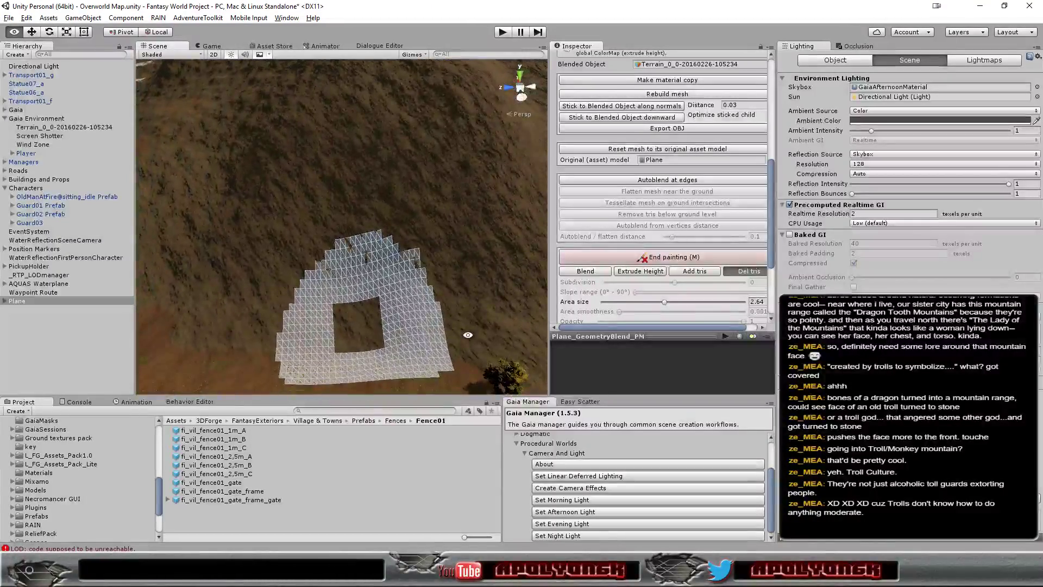
# Step: End painting and export the mesh as OBJ into the Models folder, replacing the default name geom_blend_mesh
pyautogui.click(674, 259)
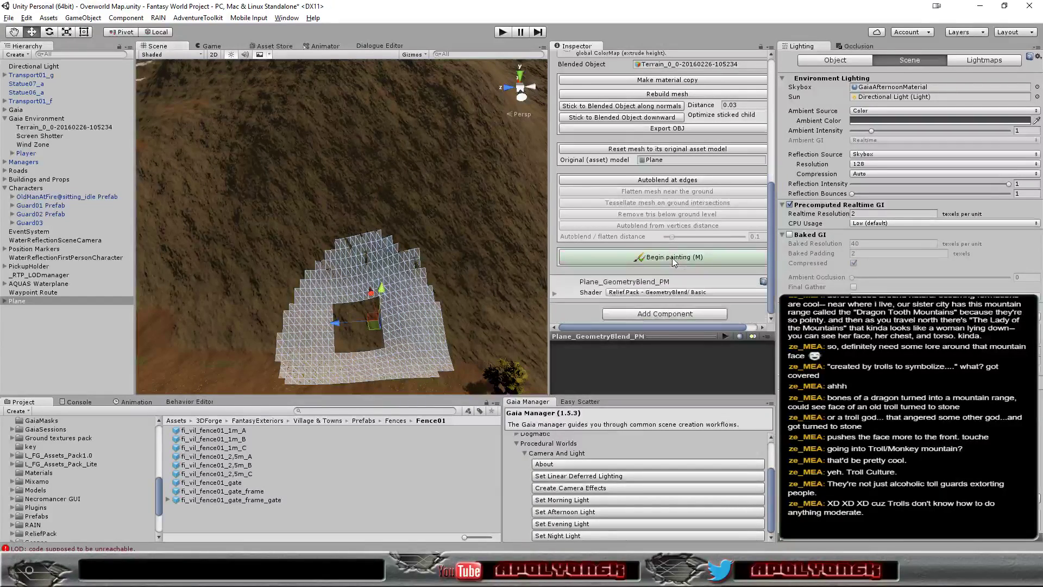
pyautogui.click(662, 129)
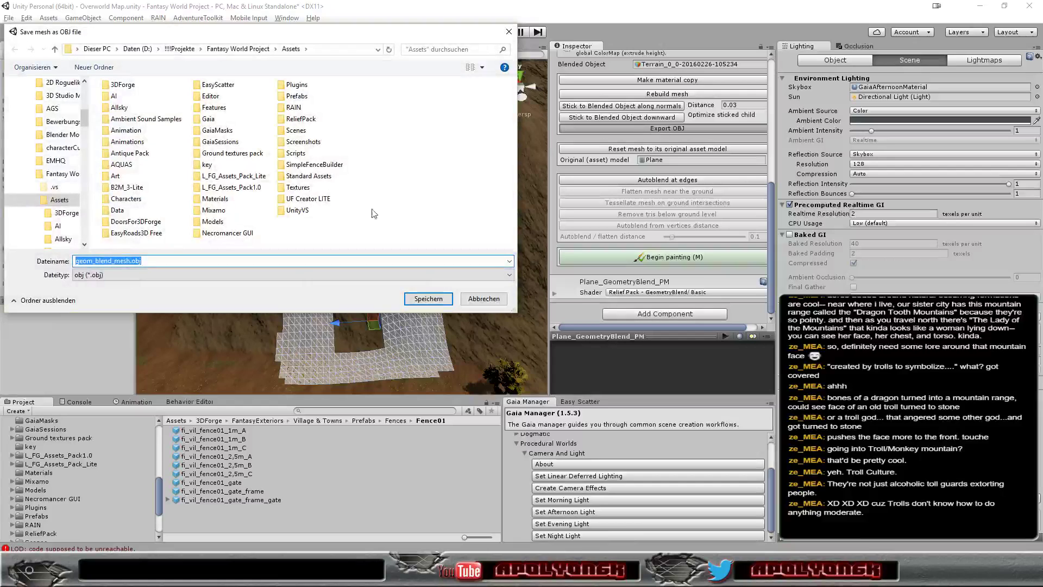
pyautogui.doubleClick(209, 221)
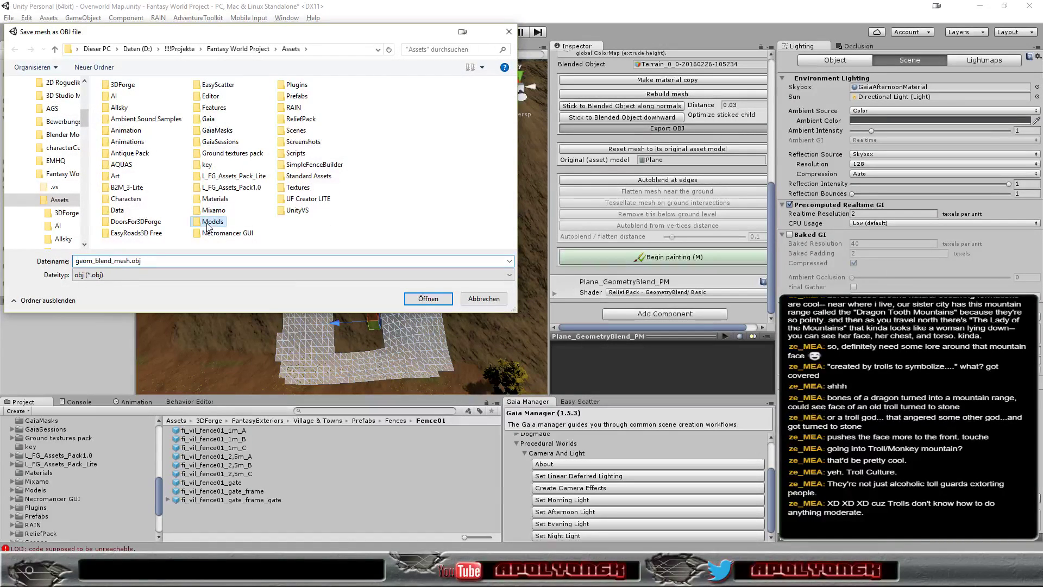
pyautogui.click(155, 262)
pyautogui.click(129, 261)
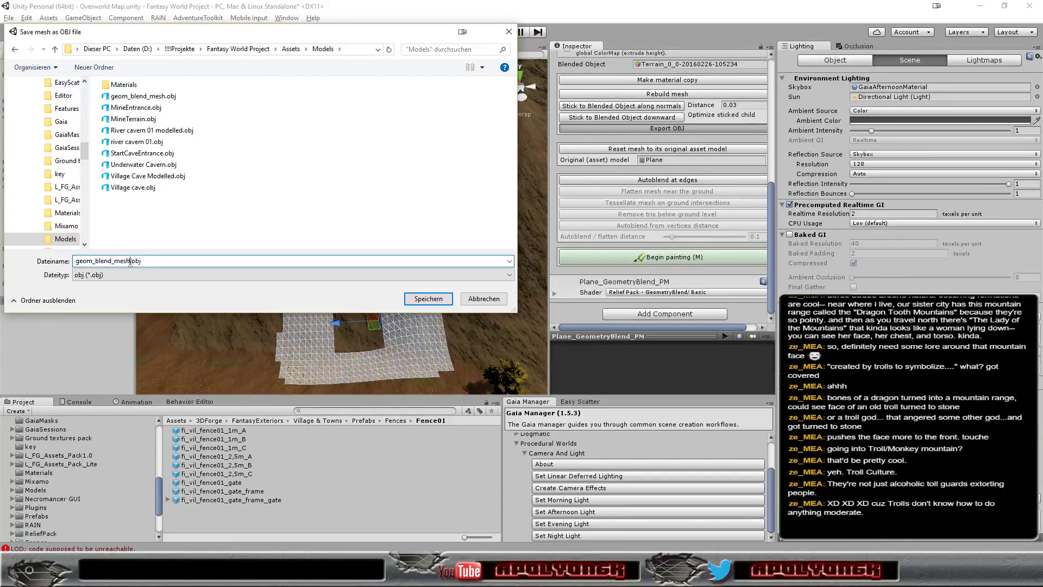
pyautogui.moveTo(130, 263); pyautogui.dragTo(42, 261)
pyautogui.write('troll')
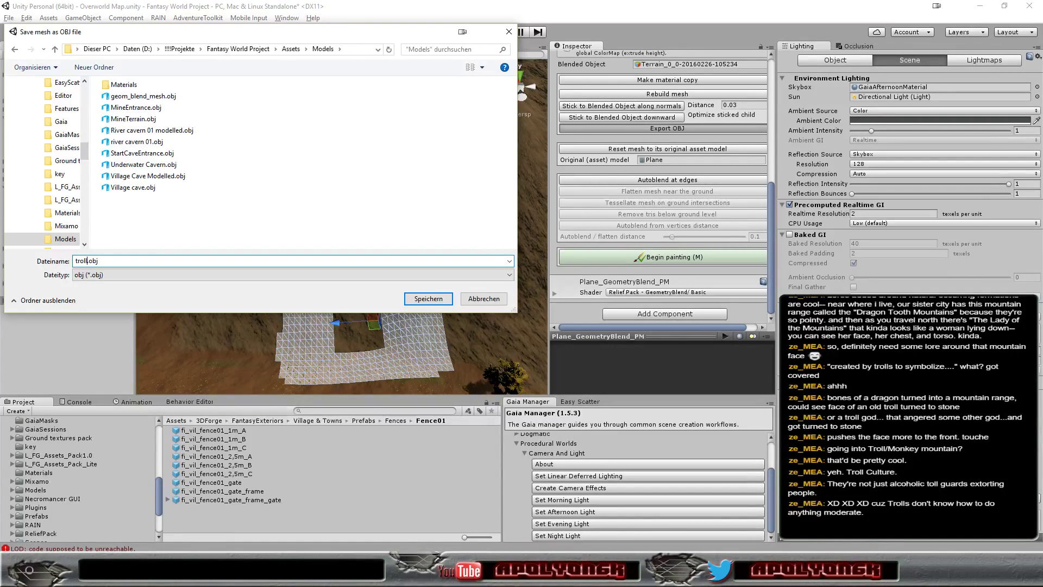
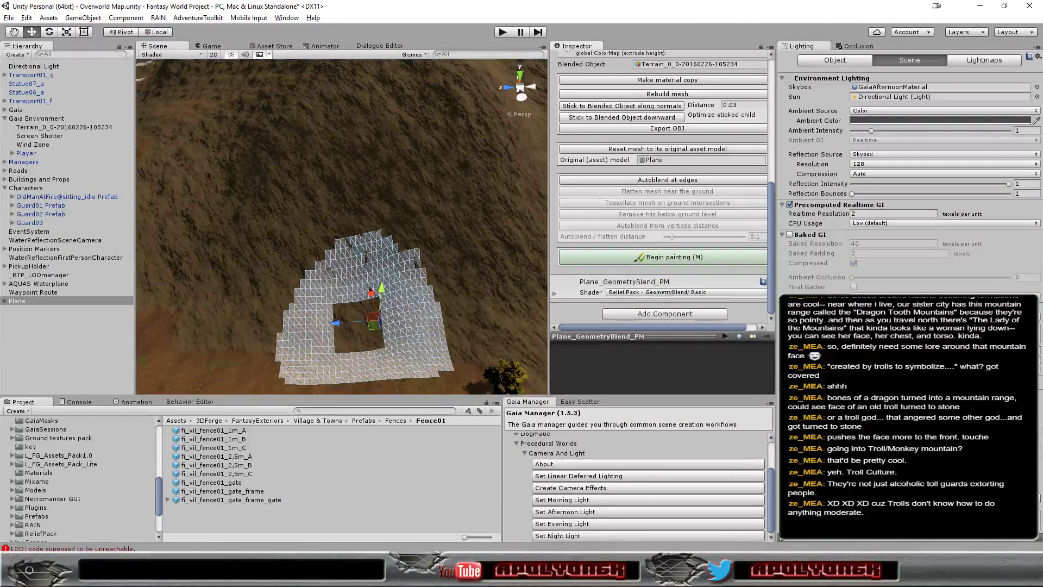
# Step: Switch from Unity to Steam and launch Blender 2.77 from the library
pyautogui.hotkey('alt', 'Tab')
pyautogui.click(31, 94)
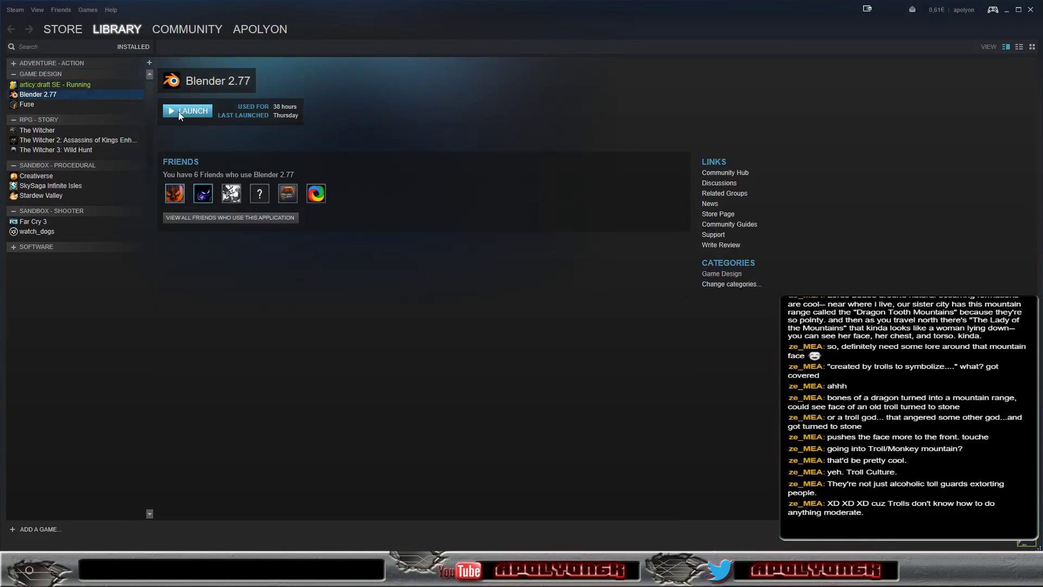
pyautogui.click(179, 112)
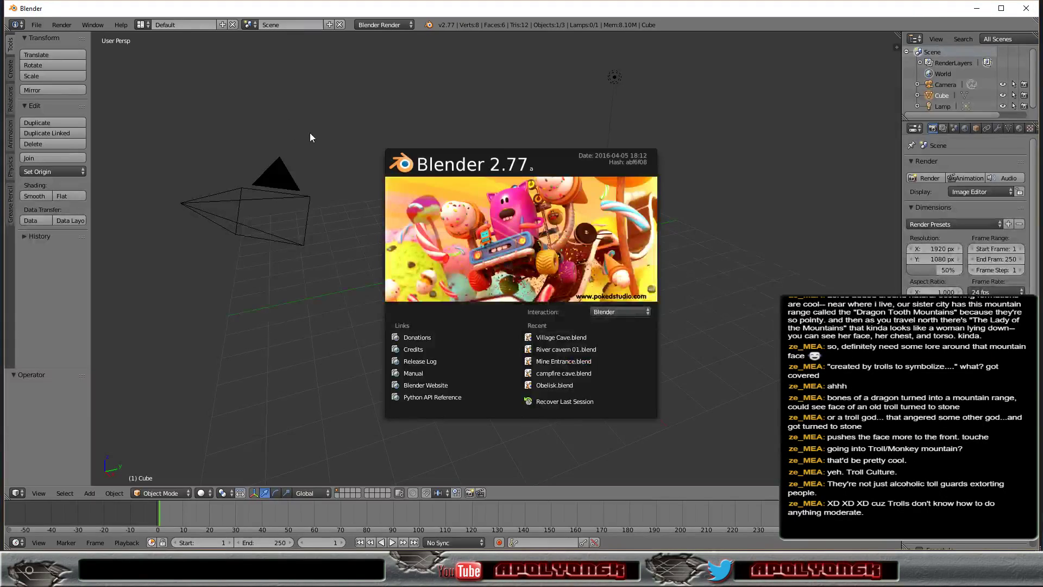
# Step: Dismiss the splash screen and delete the default cube
pyautogui.click(553, 226)
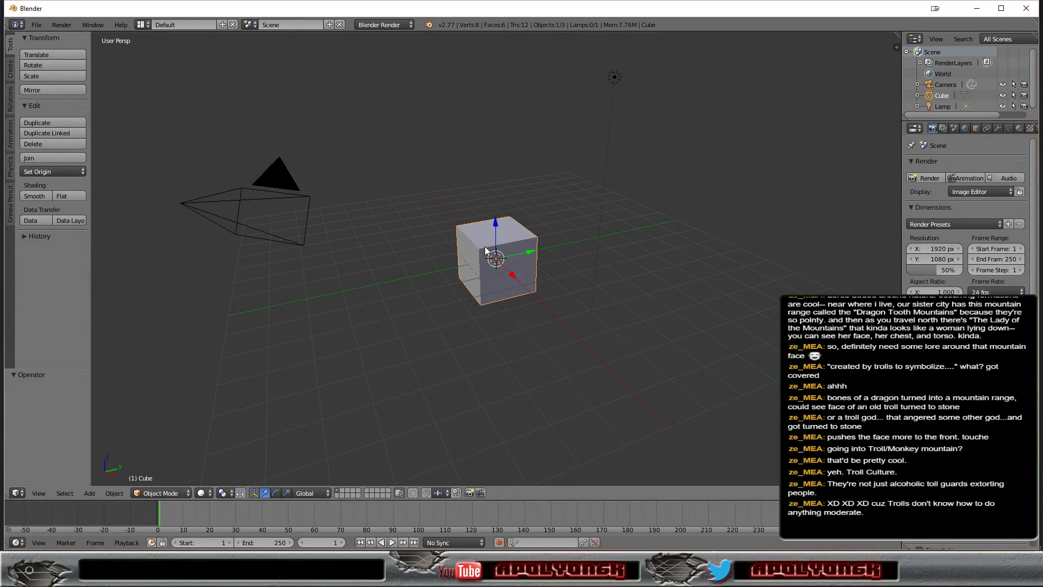
pyautogui.press('x')
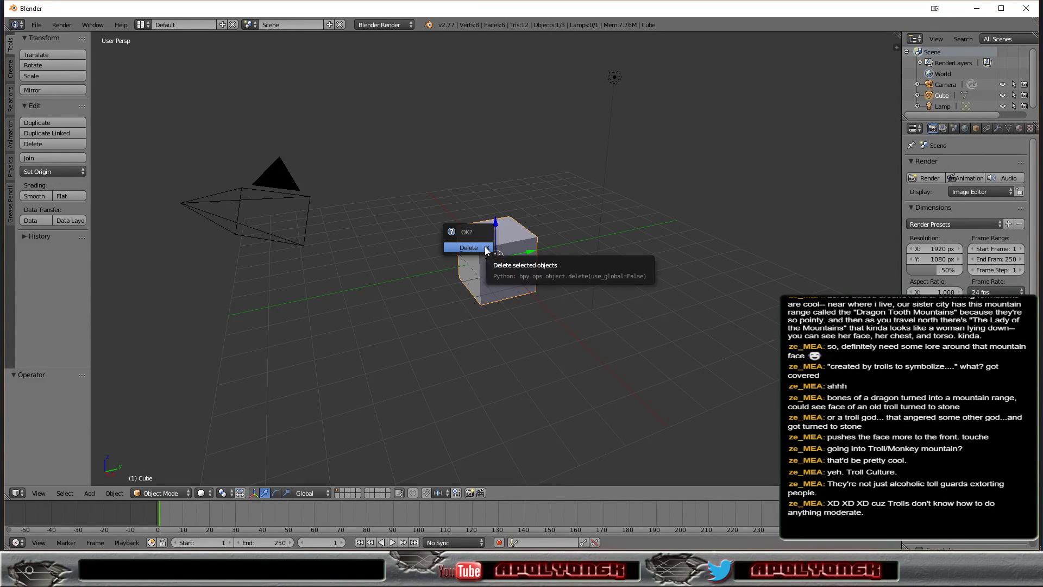
pyautogui.click(481, 243)
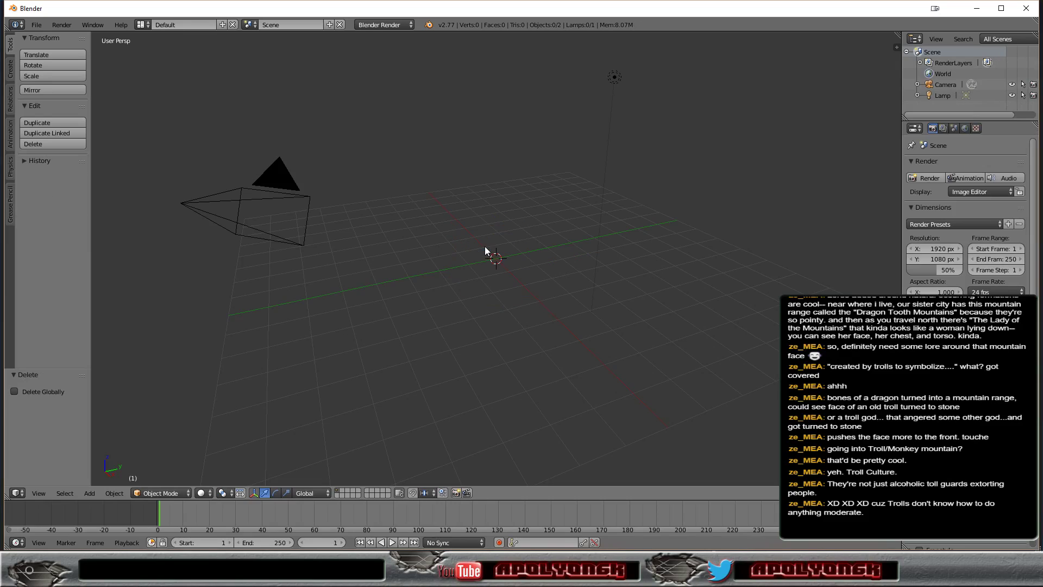
# Step: Delete the camera and the lamp, leaving the scene with no objects
pyautogui.rightClick(937, 88)
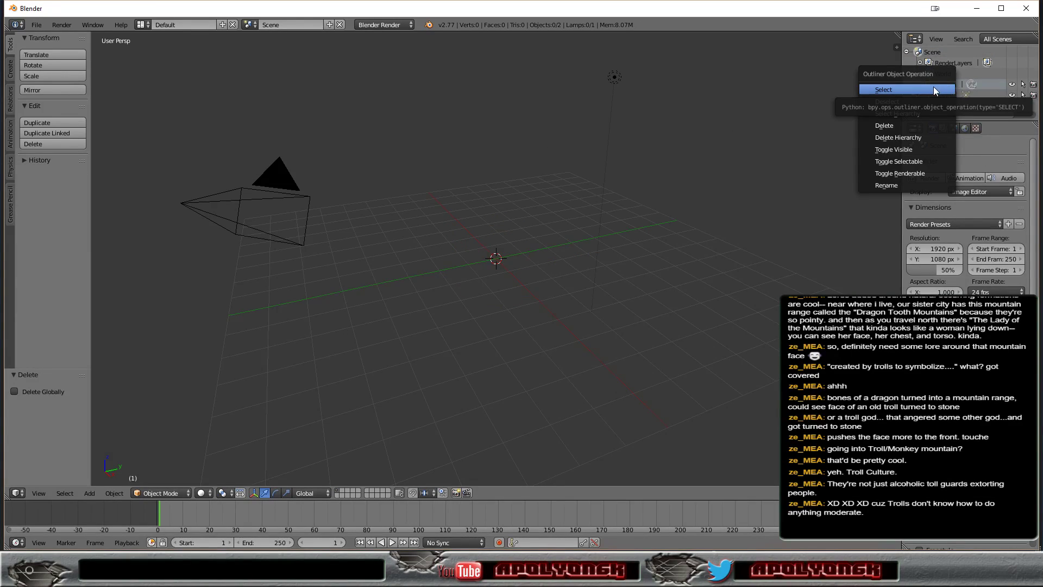
pyautogui.click(934, 89)
pyautogui.rightClick(934, 88)
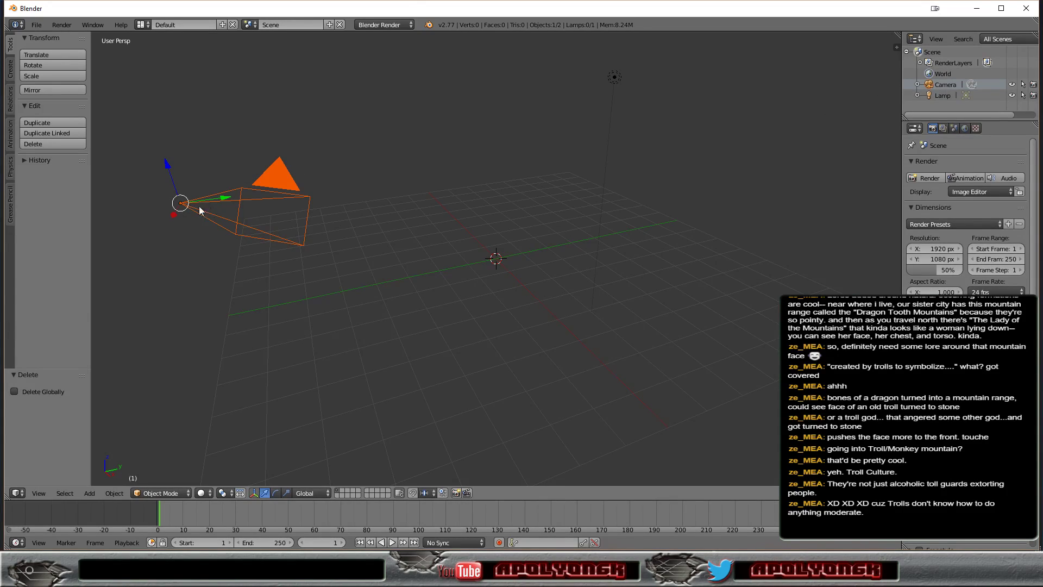
pyautogui.press('x')
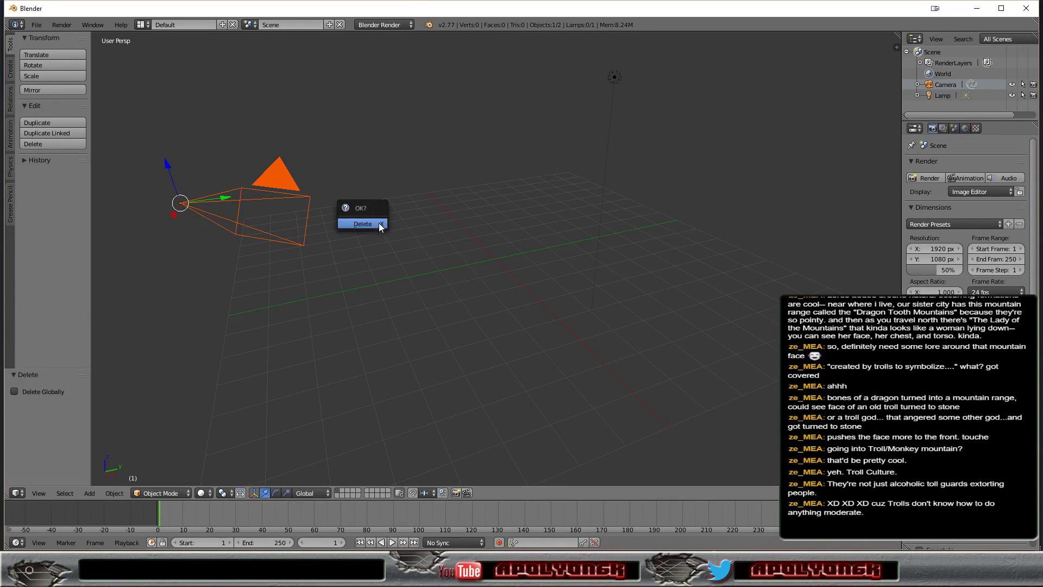
pyautogui.click(380, 224)
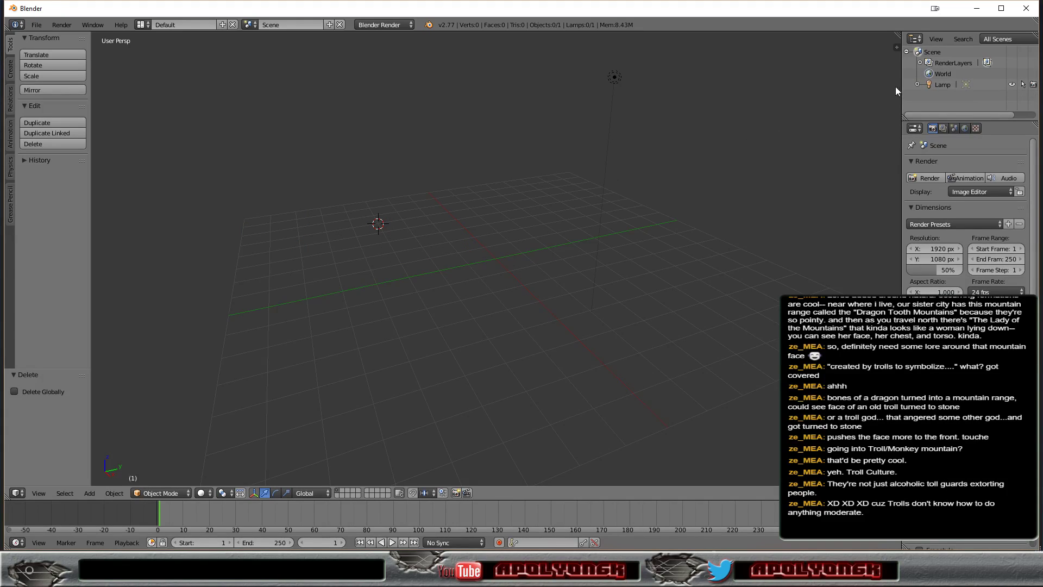
pyautogui.click(930, 84)
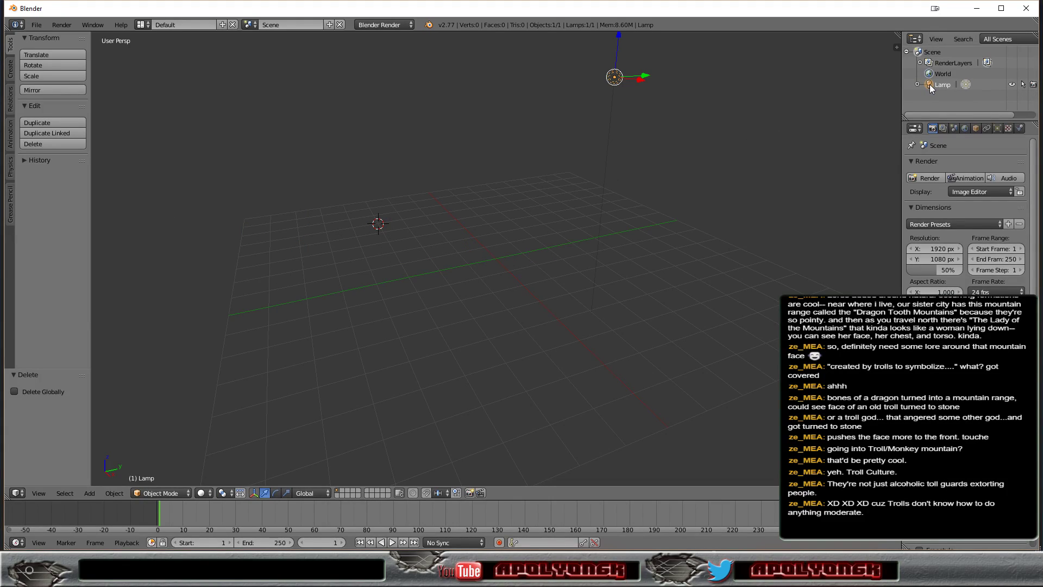
pyautogui.press('x')
pyautogui.click(744, 159)
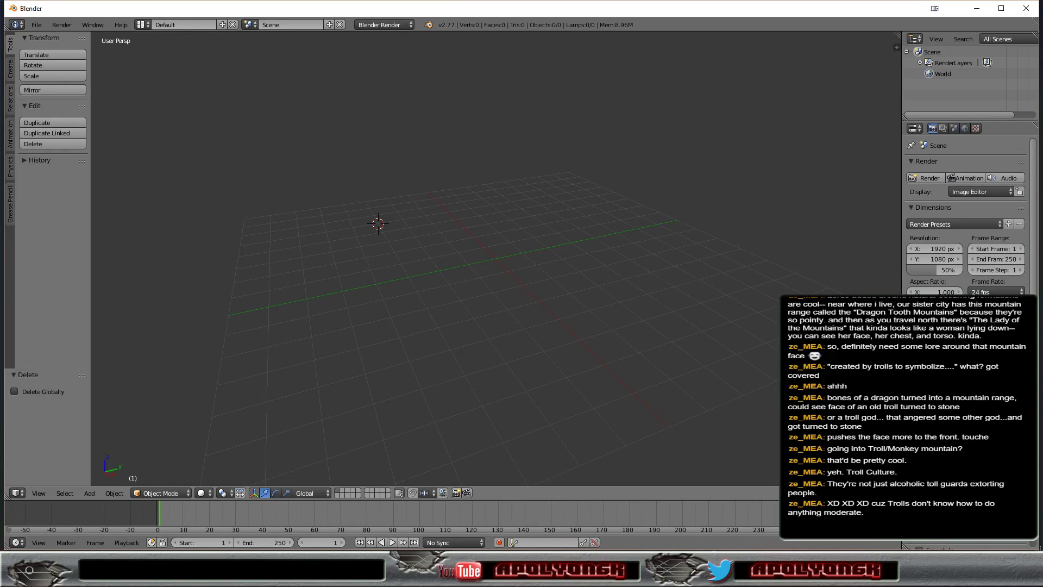
pyautogui.click(37, 25)
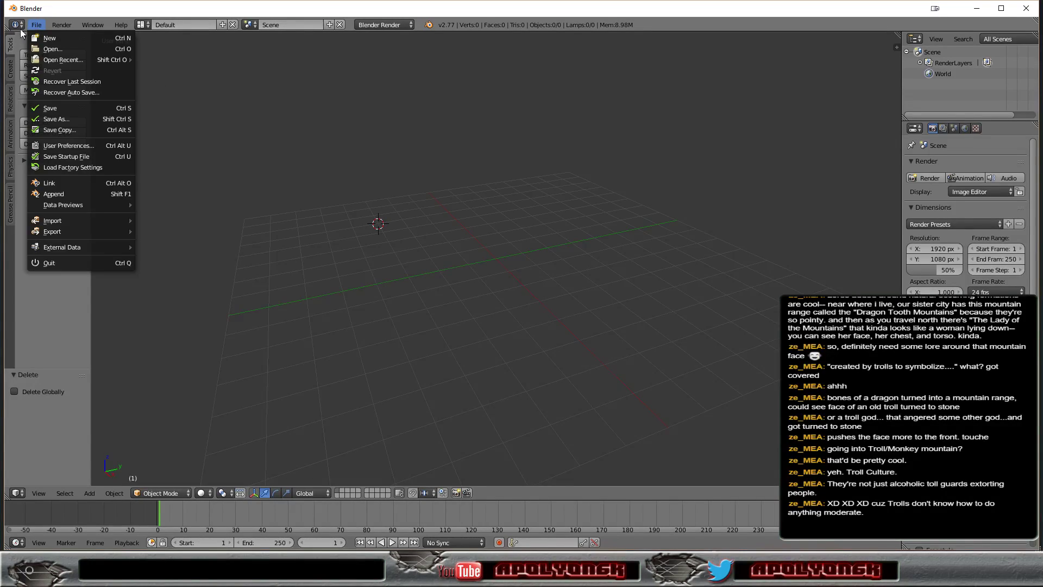
# Step: Import troll cave terrain.obj as a Wavefront OBJ from D:\!!!!Projekte\Fantasy World Project\Assets\Models
pyautogui.moveTo(64, 219)
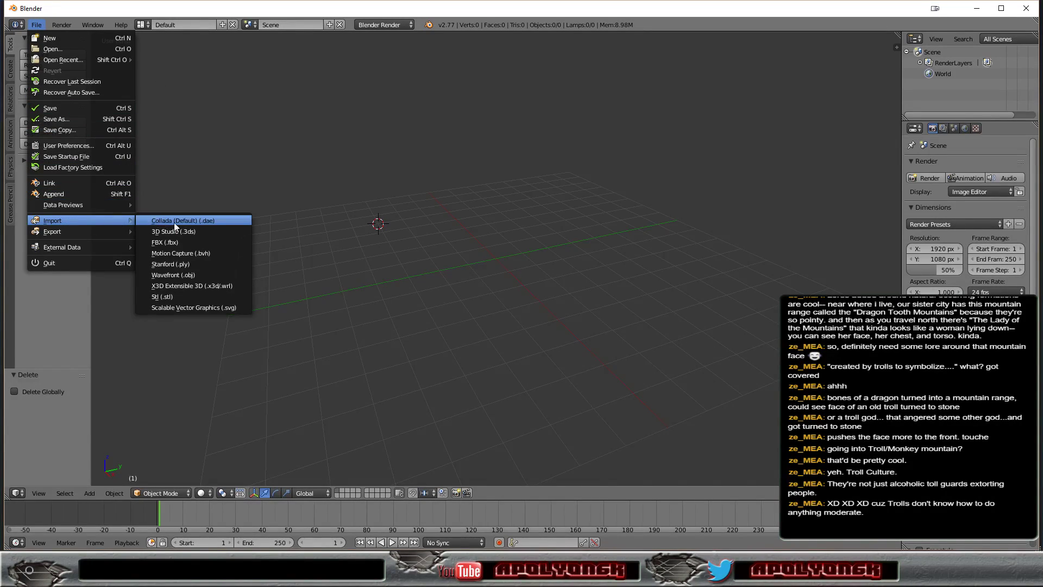
pyautogui.click(200, 276)
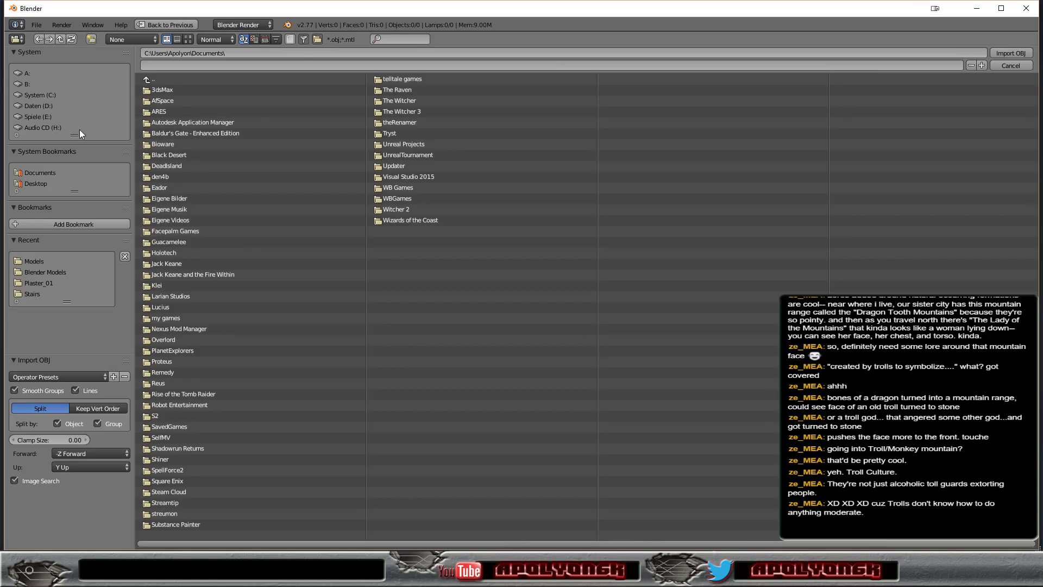
pyautogui.click(36, 106)
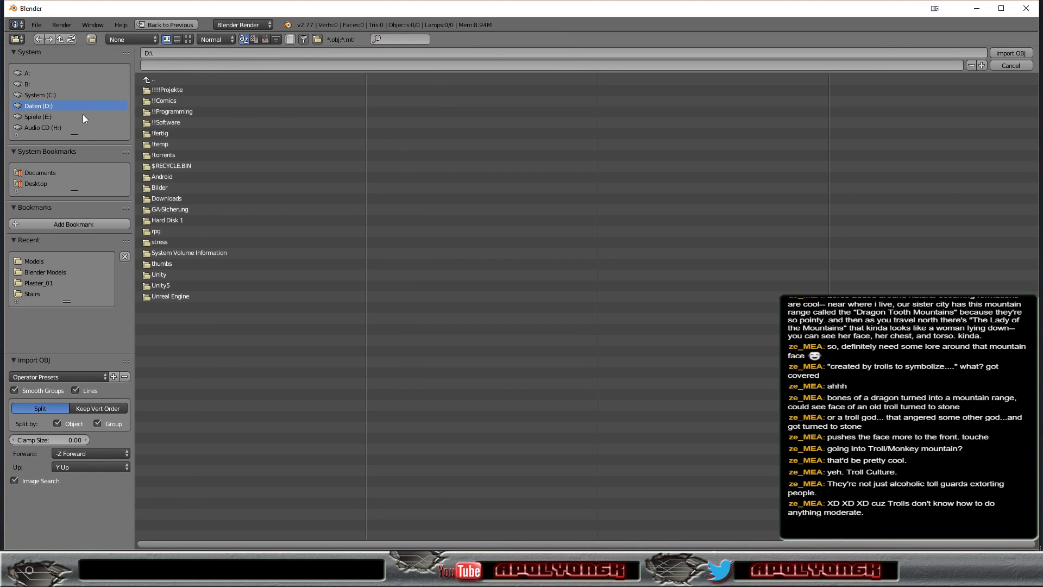
pyautogui.click(165, 88)
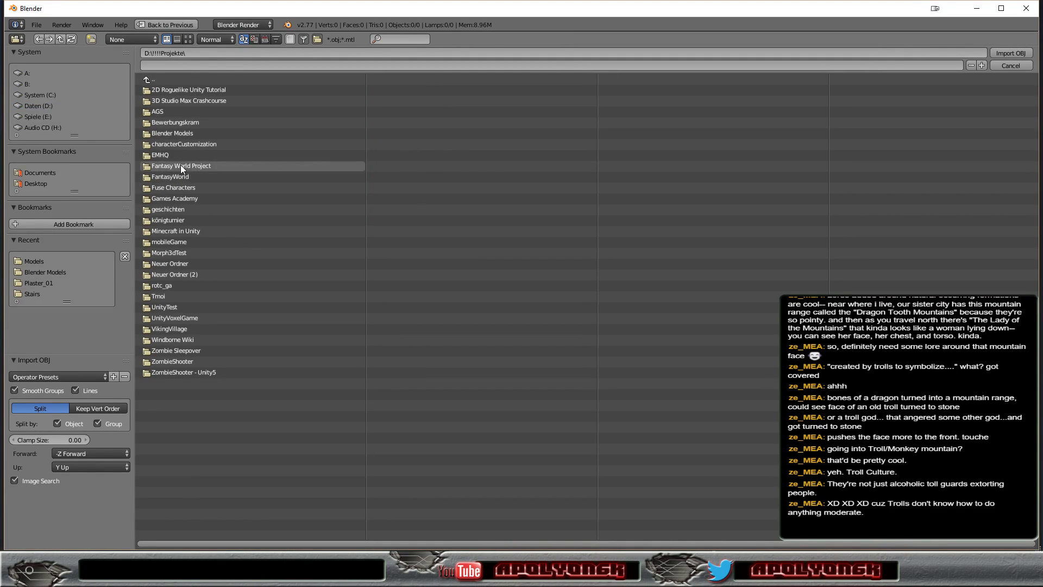
pyautogui.click(180, 165)
pyautogui.click(163, 90)
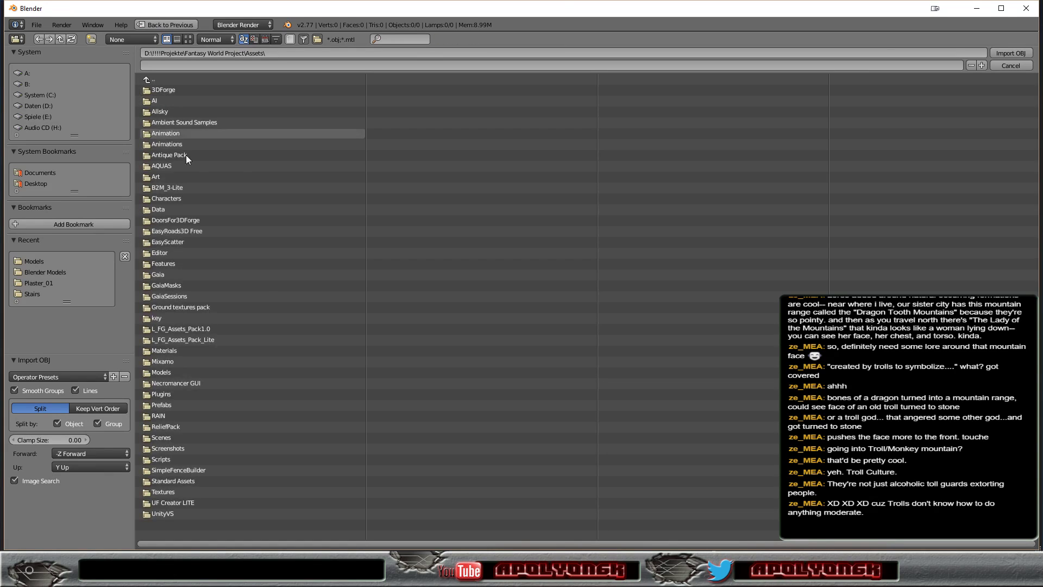
pyautogui.click(180, 375)
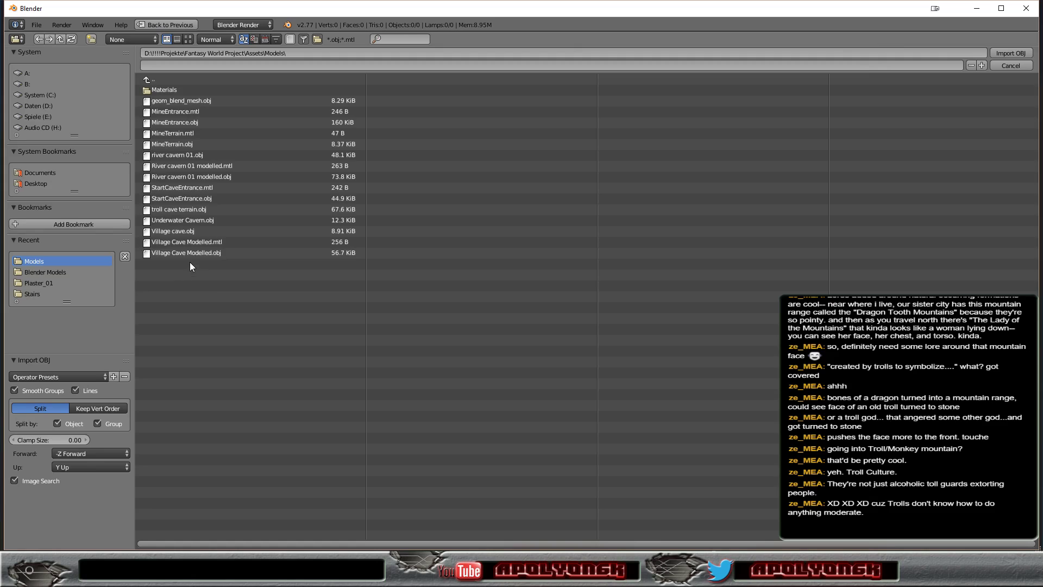
pyautogui.doubleClick(189, 209)
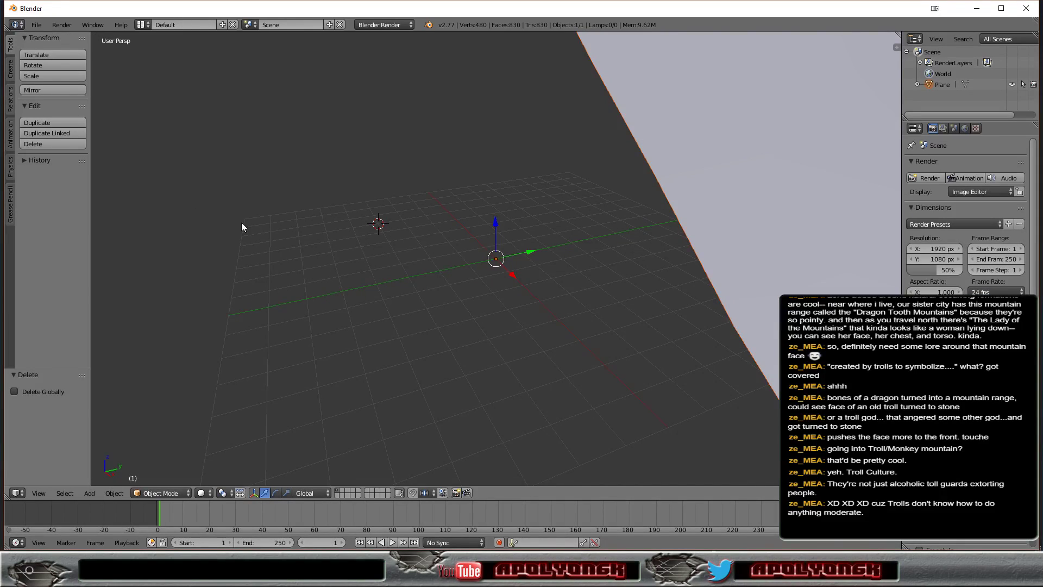
# Step: Rename the imported Plane object to 'Troll Cave' in its Object properties
pyautogui.scroll(-6, 467, 263)
pyautogui.scroll(-3, 470, 259)
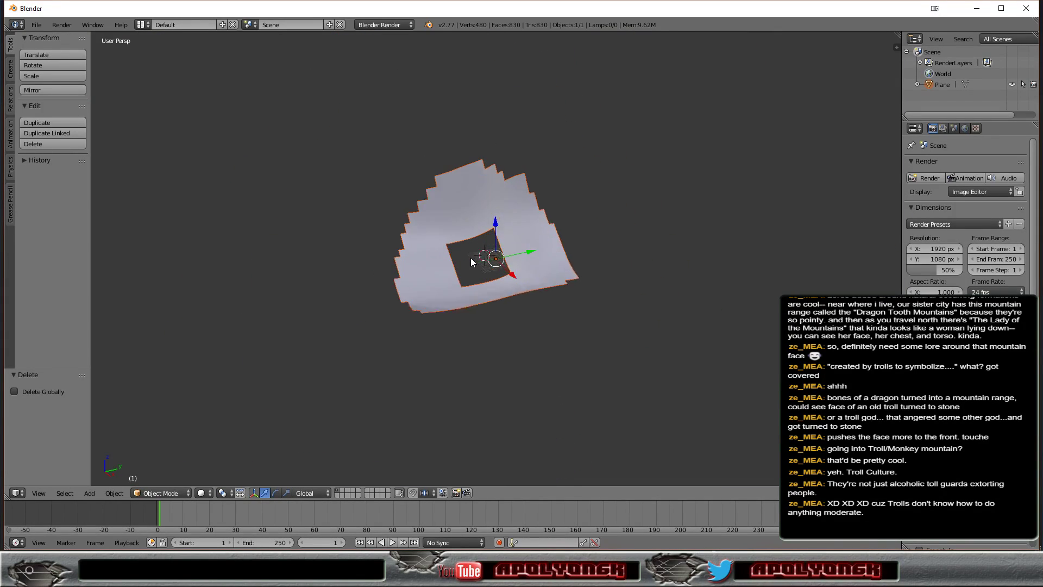
pyautogui.scroll(3, 469, 258)
pyautogui.scroll(-3, 472, 258)
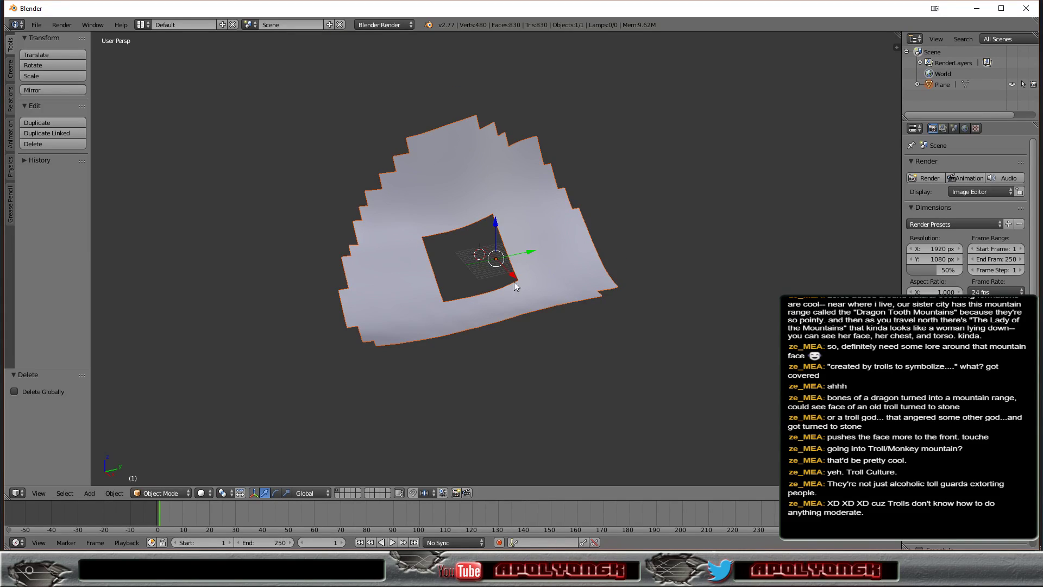
pyautogui.moveTo(464, 315)
pyautogui.mouseDown(button='middle')
pyautogui.moveTo(562, 266)
pyautogui.moveTo(518, 298)
pyautogui.mouseUp(button='middle')
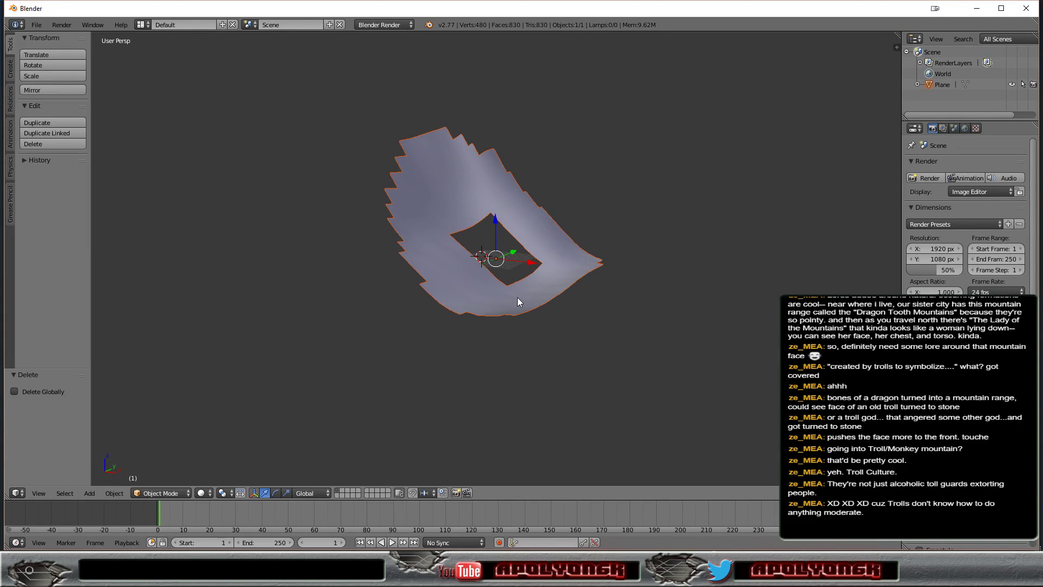
pyautogui.click(938, 86)
pyautogui.click(976, 128)
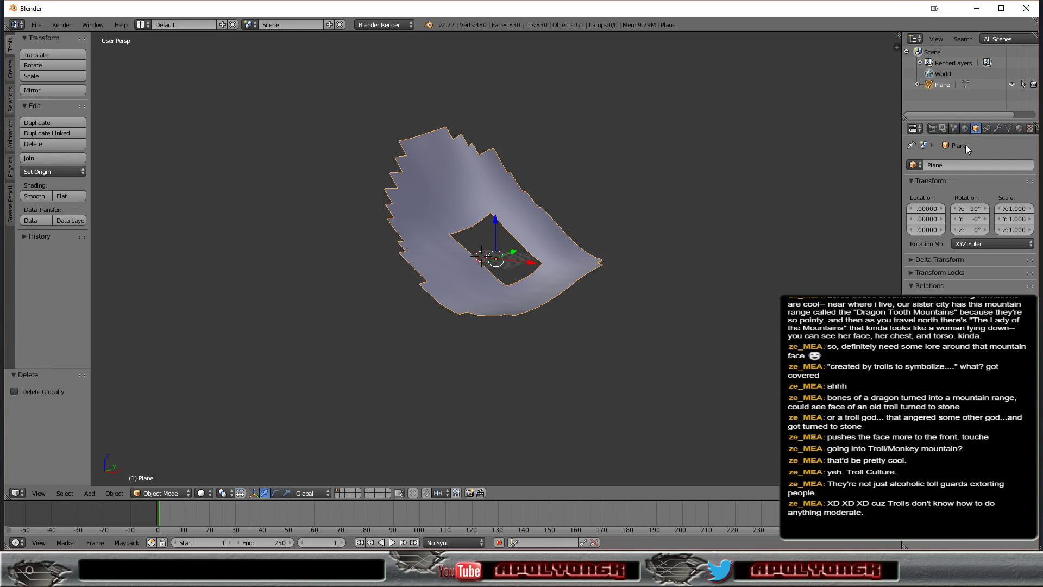
pyautogui.click(968, 165)
pyautogui.write('Troll Cav')
pyautogui.press('Return')
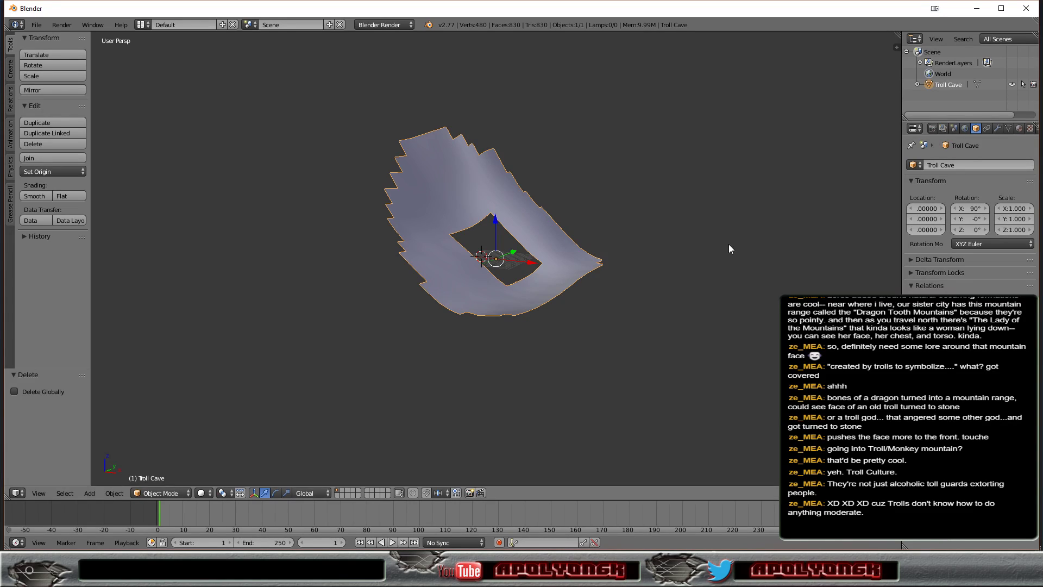
pyautogui.click(242, 422)
# Step: Switch Troll Cave into Edit Mode and view the terrain hole from above
pyautogui.click(165, 490)
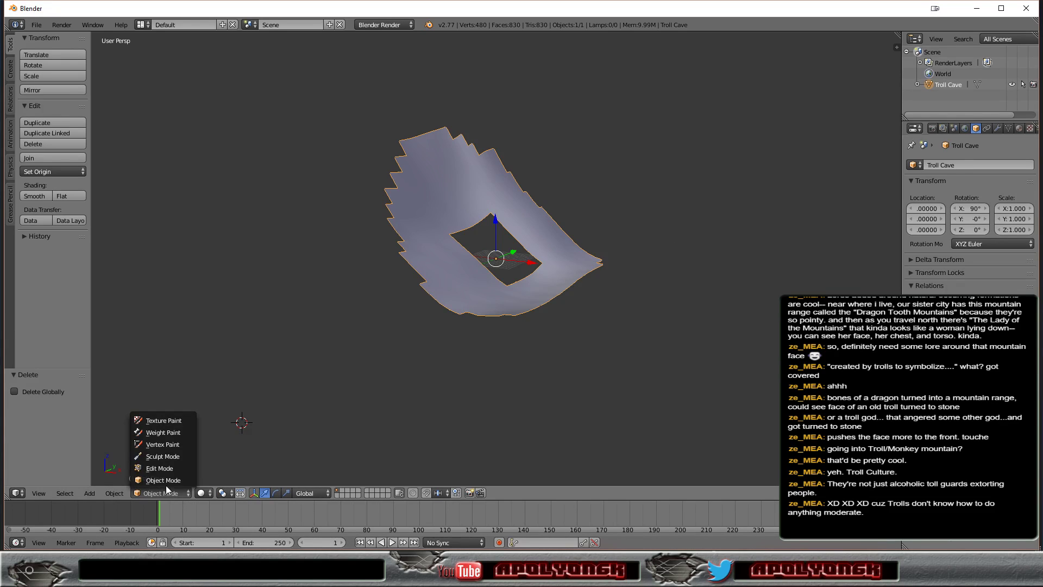
pyautogui.click(165, 466)
pyautogui.scroll(5, 607, 302)
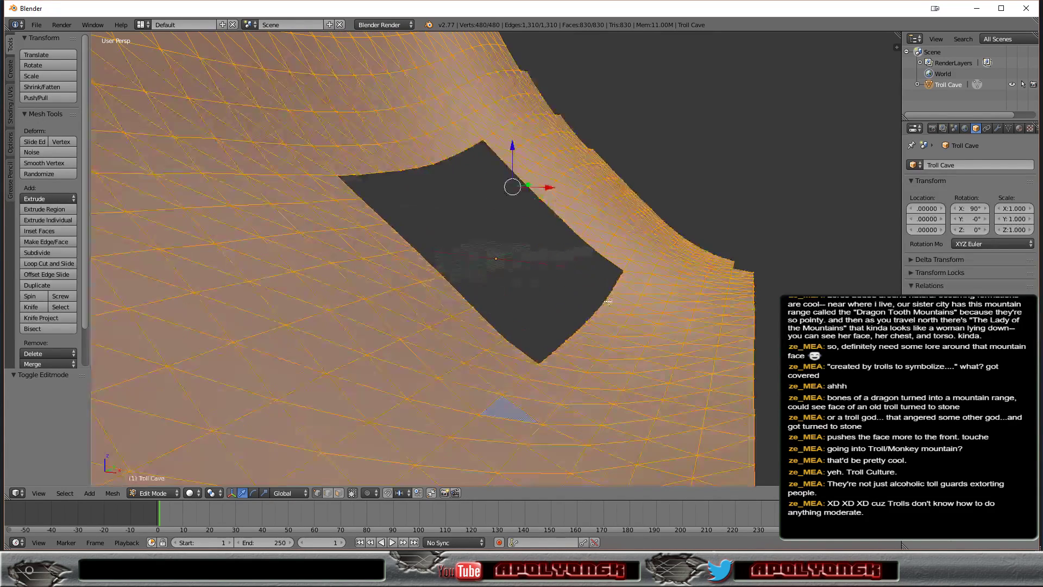
pyautogui.scroll(-5, 608, 302)
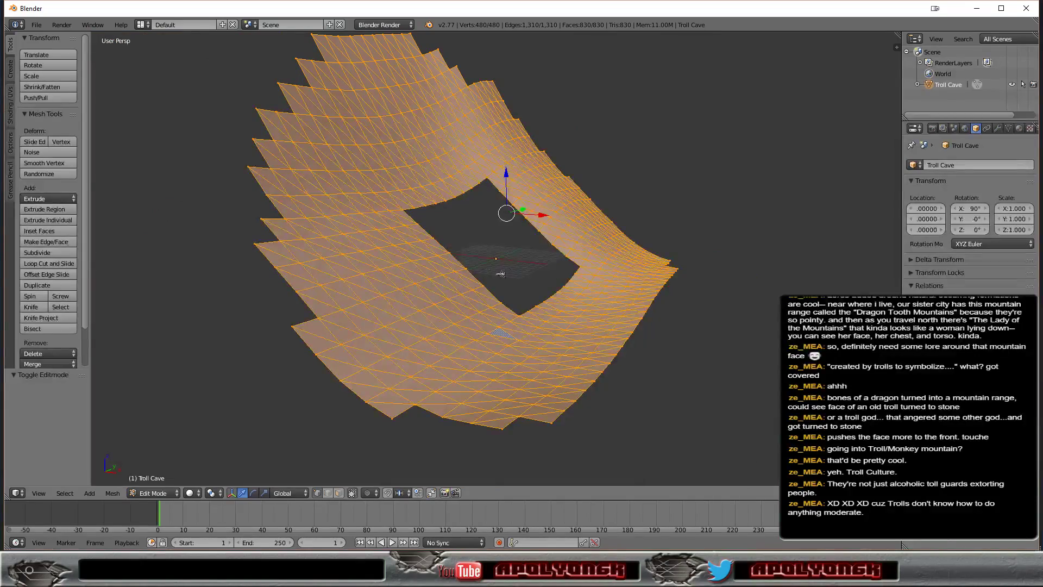
pyautogui.moveTo(543, 272); pyautogui.dragTo(446, 323, button='middle')
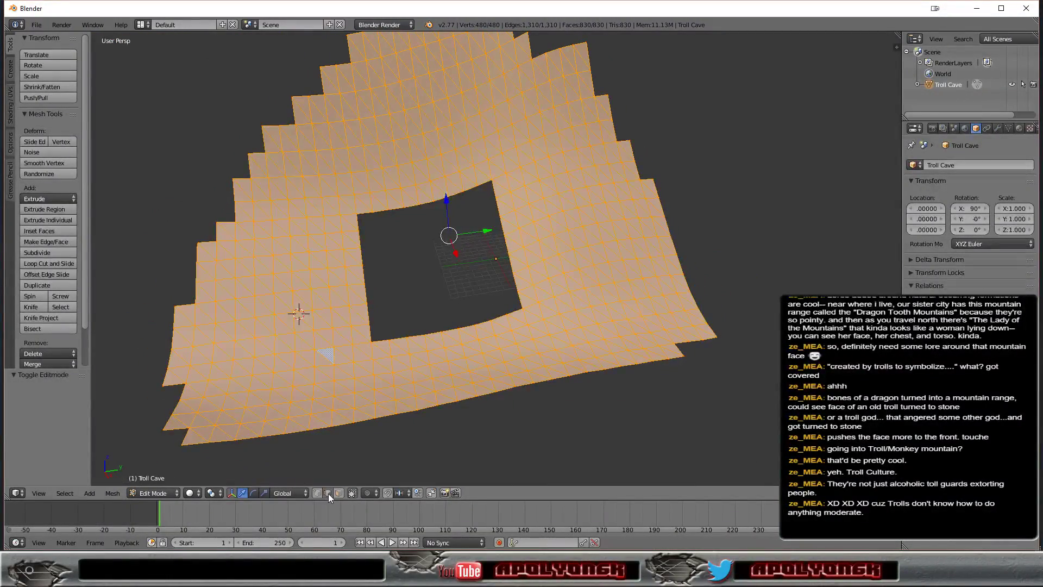
# Step: Select the edge loop bordering the hole in the terrain mesh
pyautogui.rightClick(437, 333)
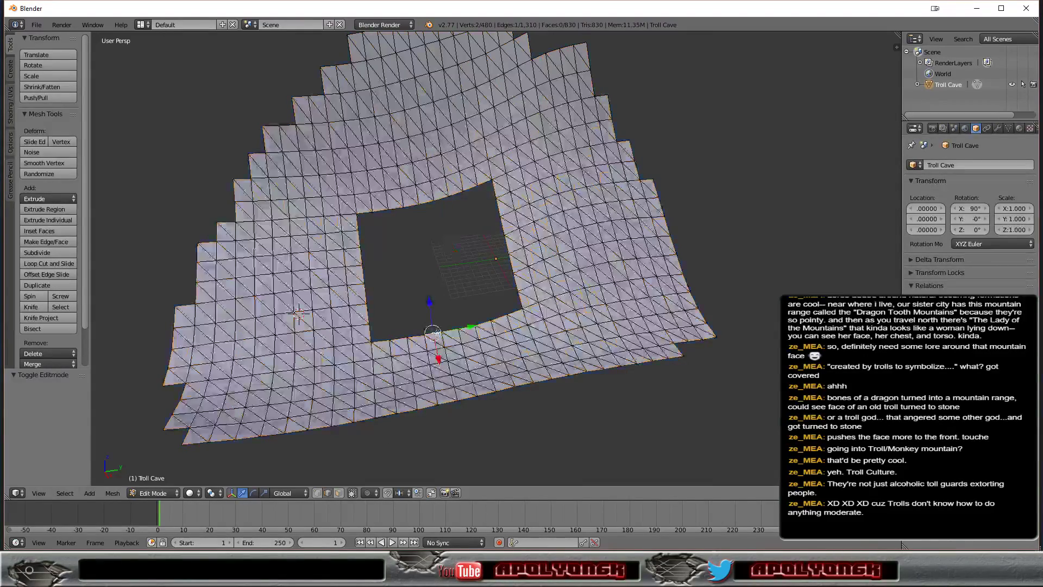
pyautogui.scroll(3, 438, 337)
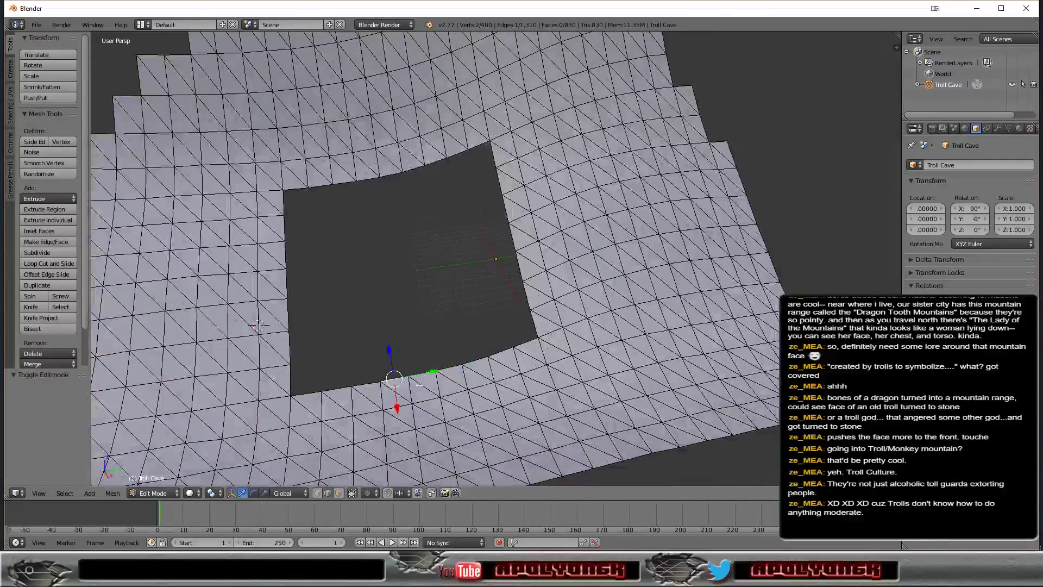
pyautogui.keyDown('alt'); pyautogui.rightClick(367, 384); pyautogui.keyUp('alt')
pyautogui.moveTo(415, 394); pyautogui.dragTo(519, 366, button='middle')
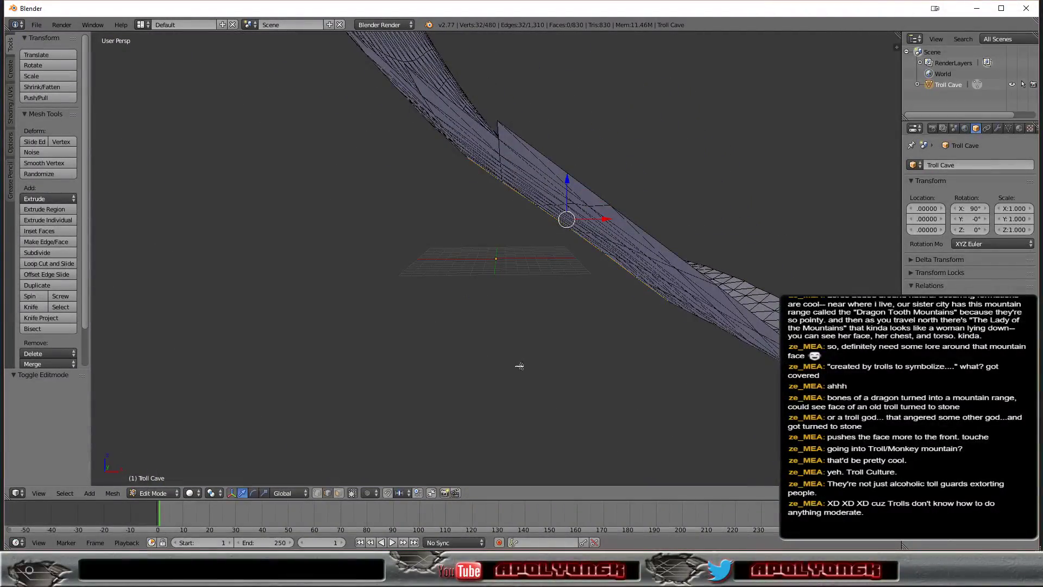
pyautogui.scroll(-3, 505, 327)
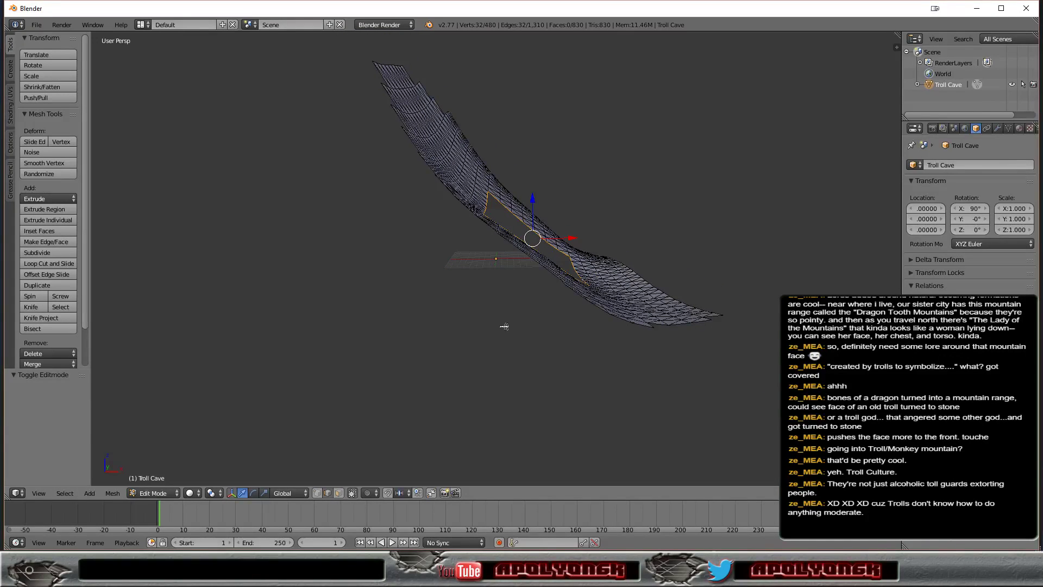